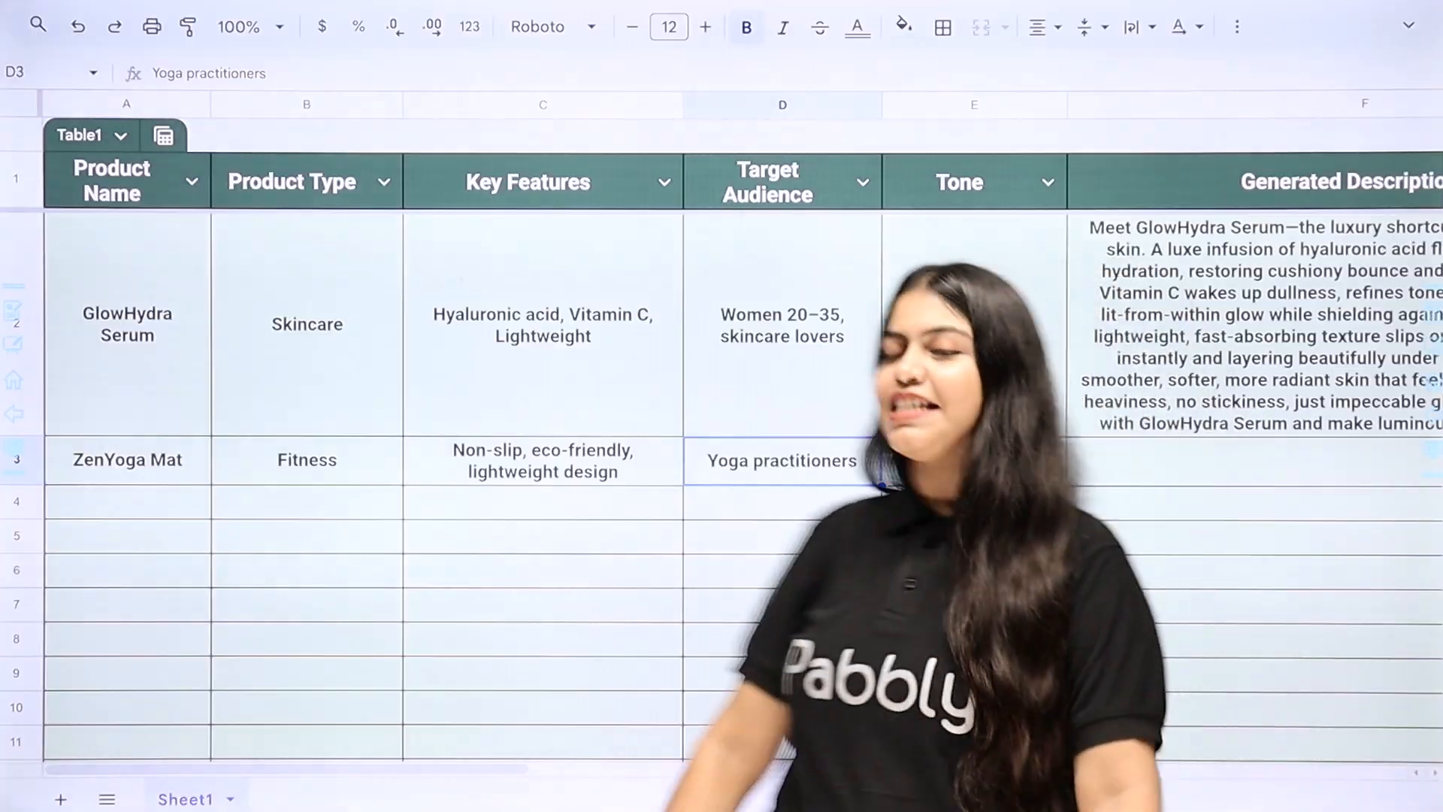
key("ctrl+y")
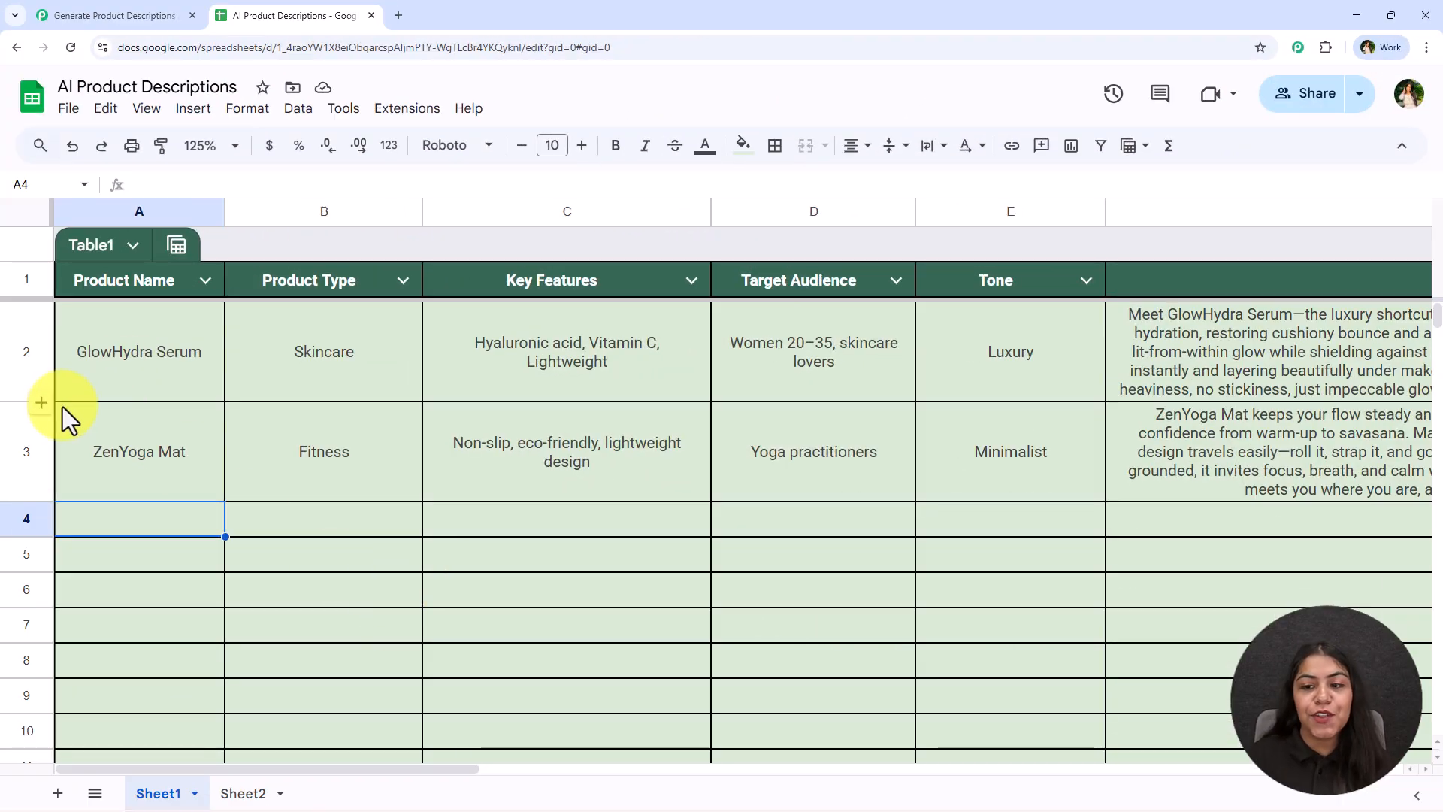
left_click(52, 13)
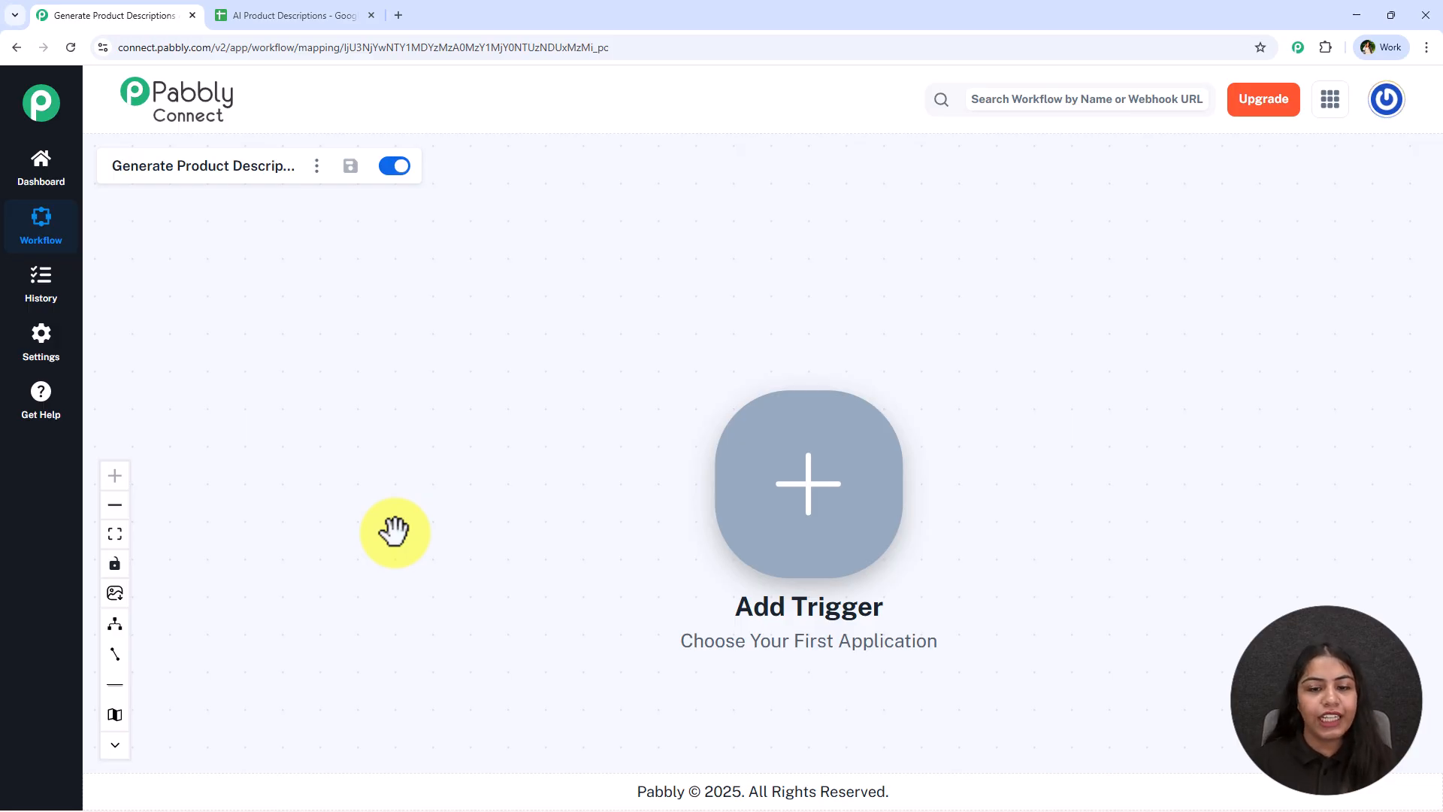
left_click_drag(395, 531, 372, 473)
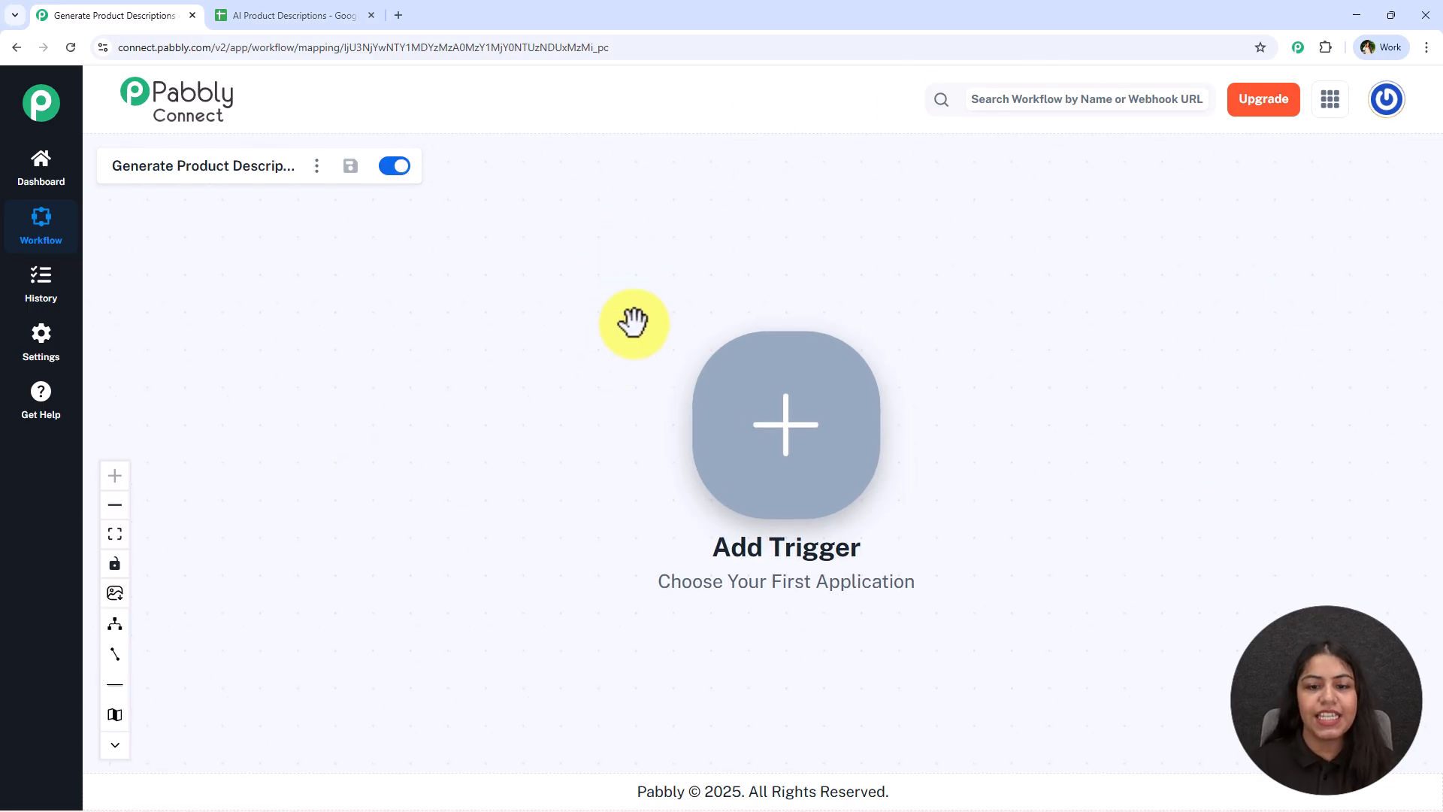
left_click_drag(1240, 514, 845, 505)
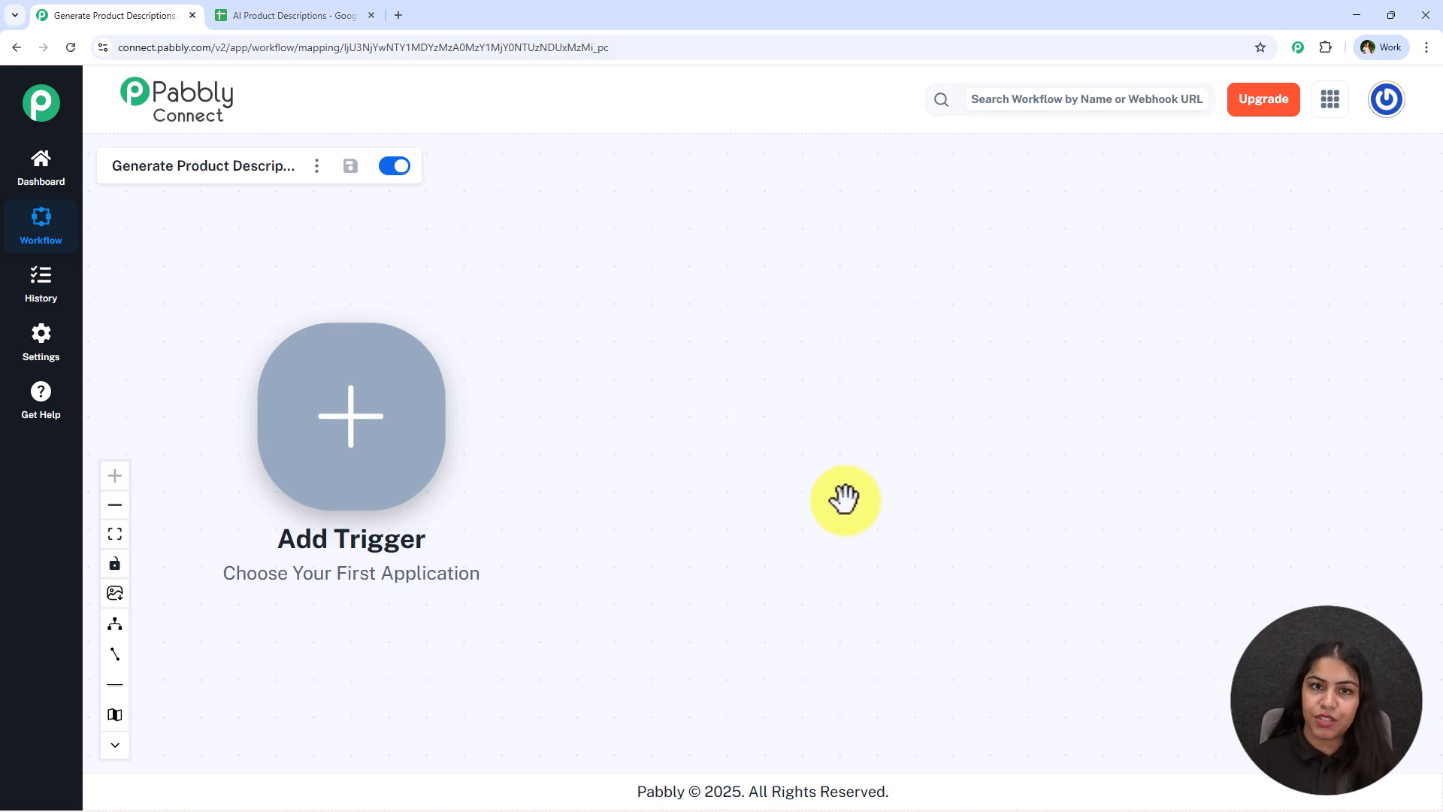
right_click(393, 368)
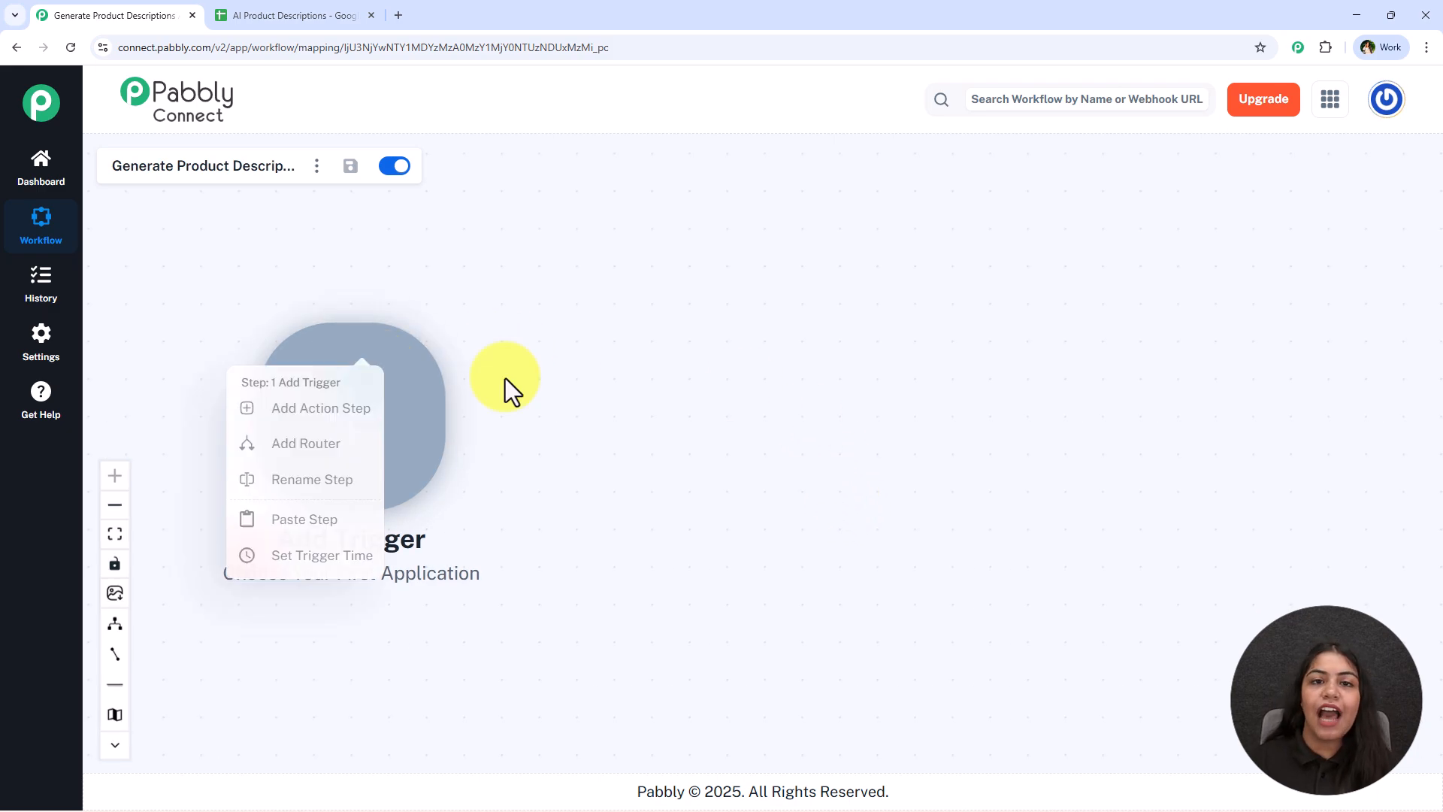
left_click(606, 400)
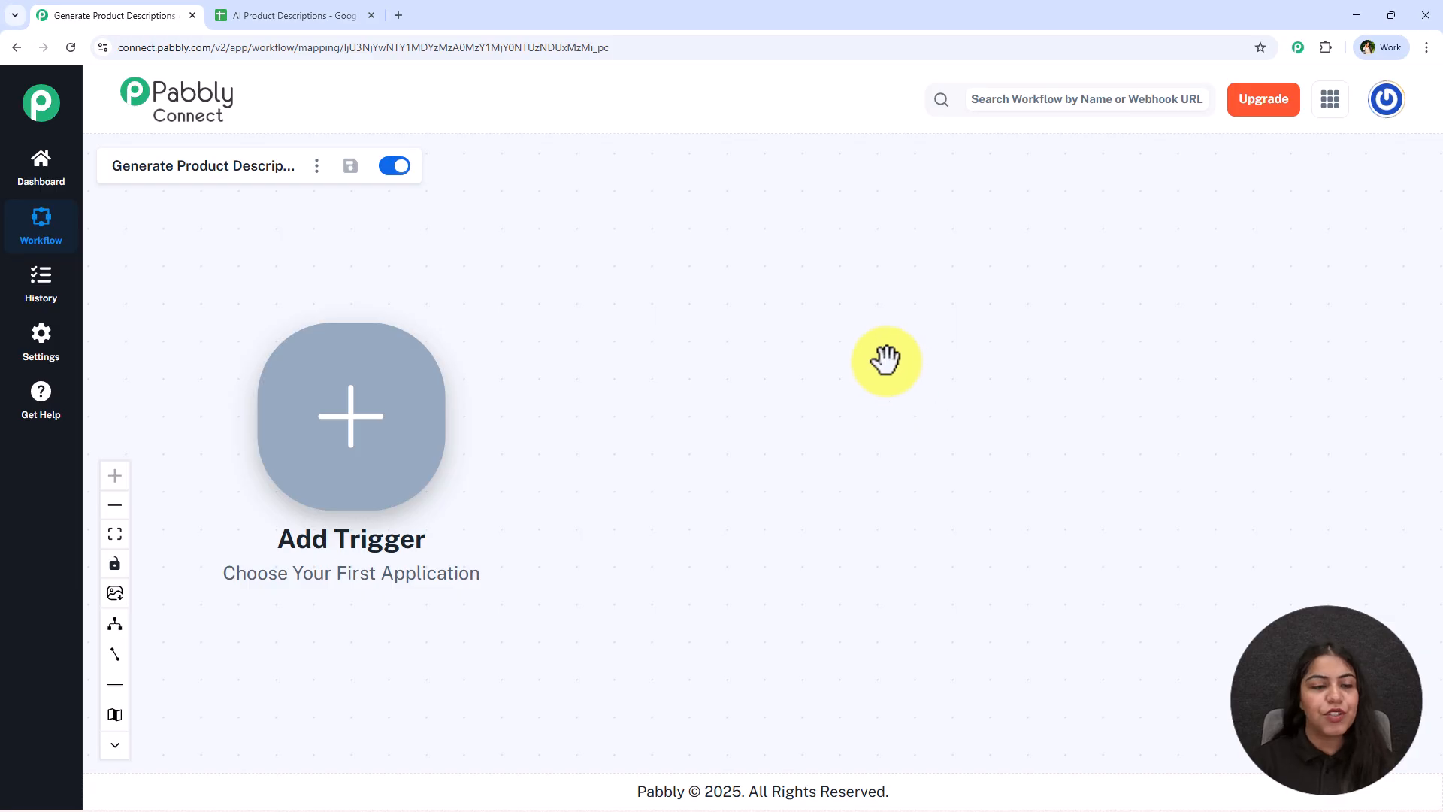
Add a Google Sheets trigger with the New or Updated Spreadsheet Row event and connect it
left_click(374, 451)
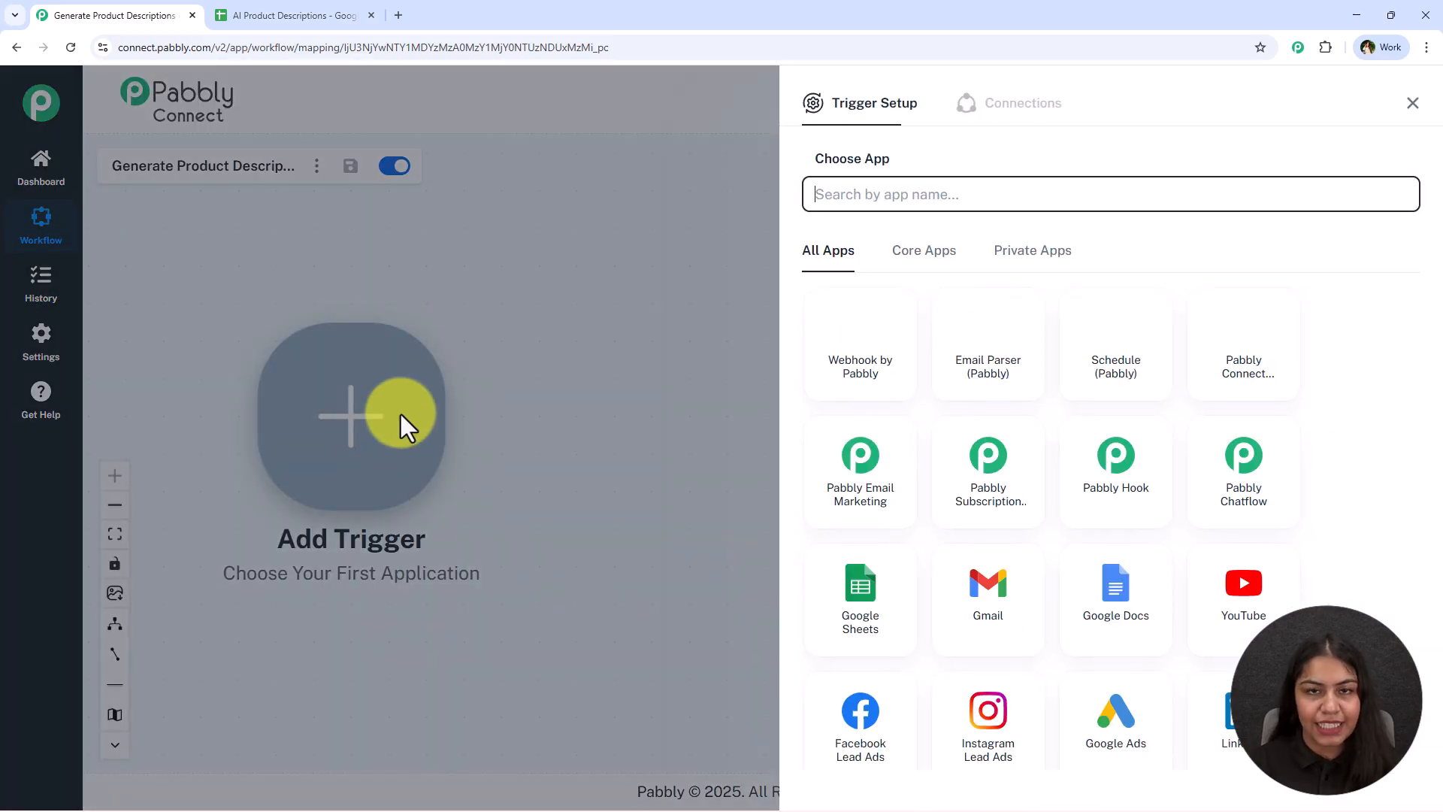
type("sheets")
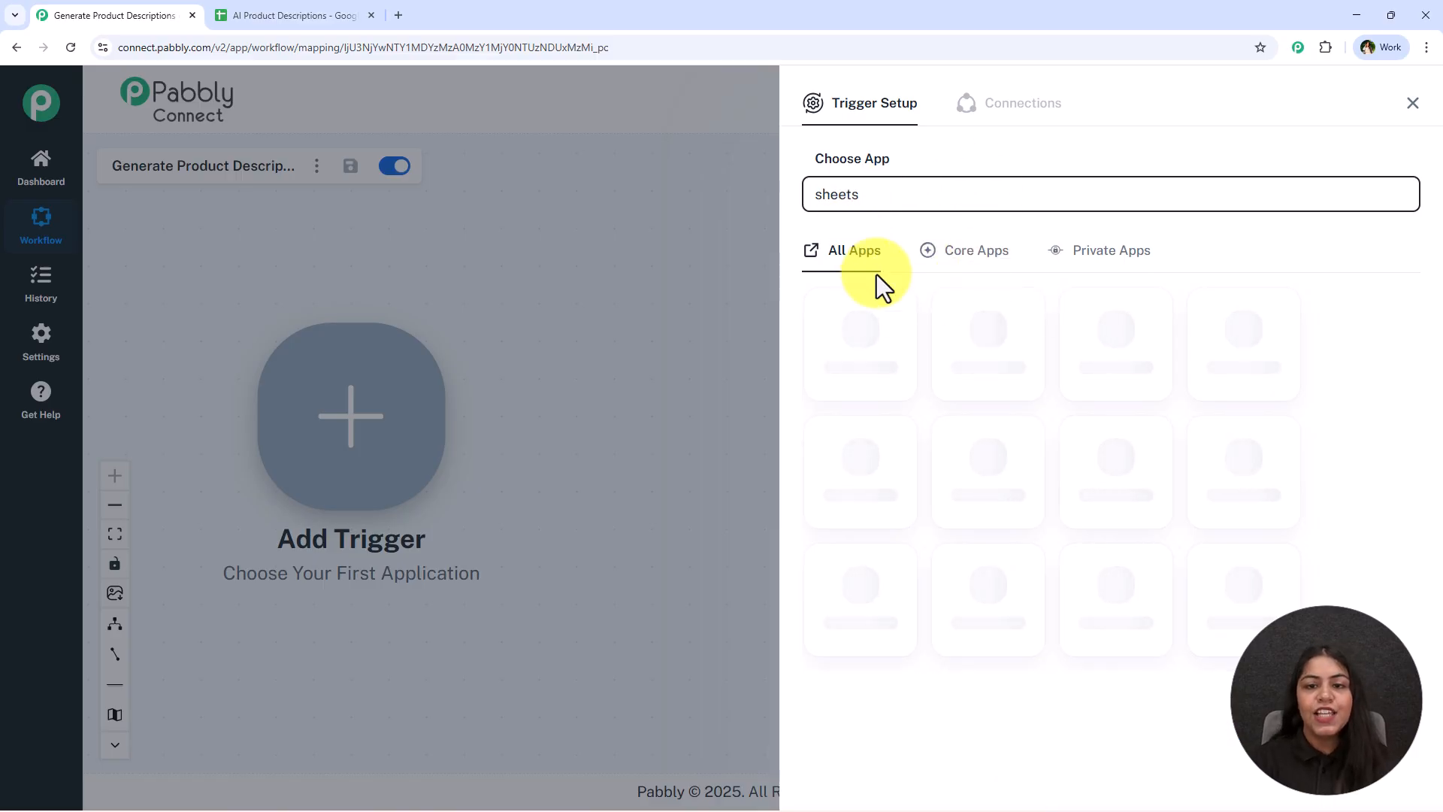
left_click(877, 328)
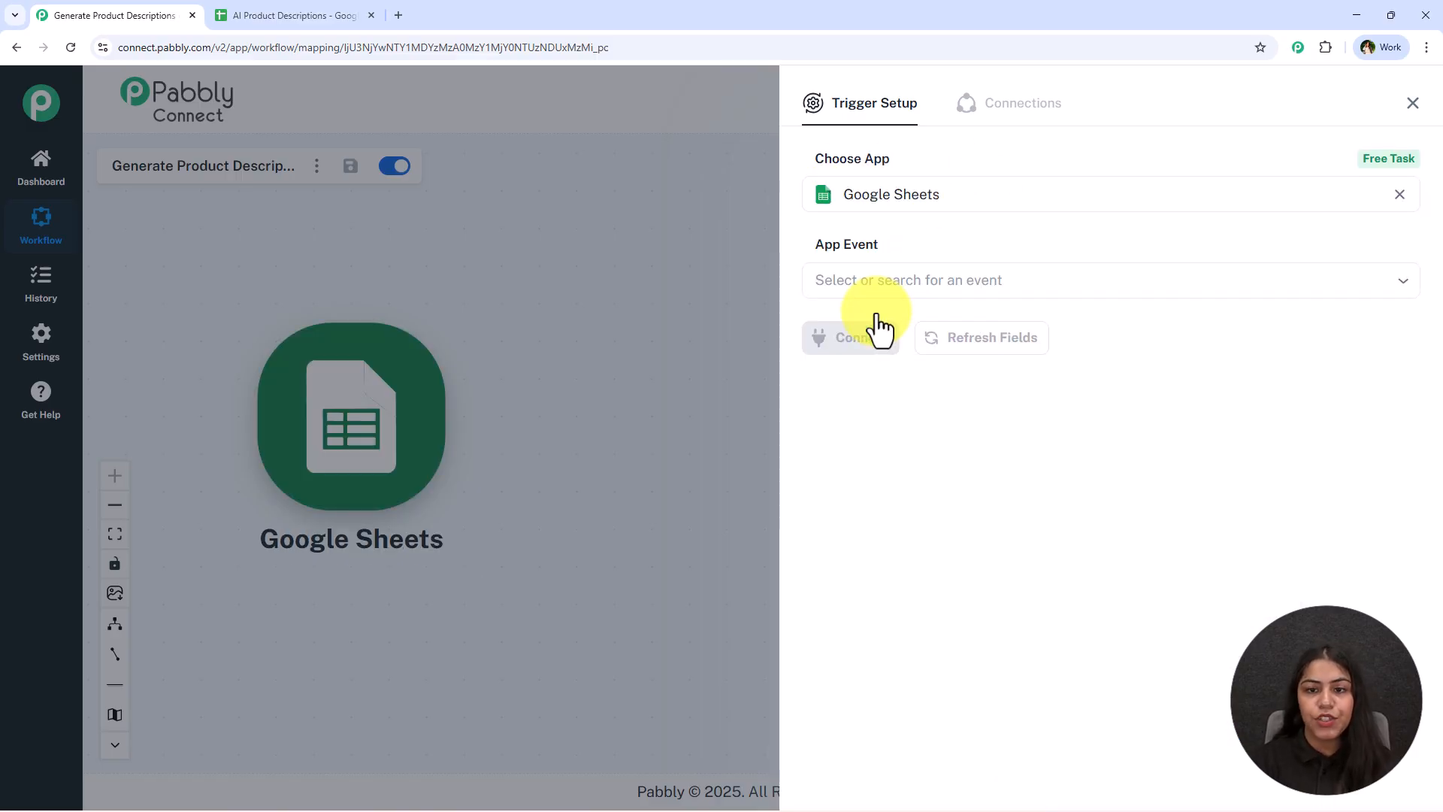
left_click(908, 295)
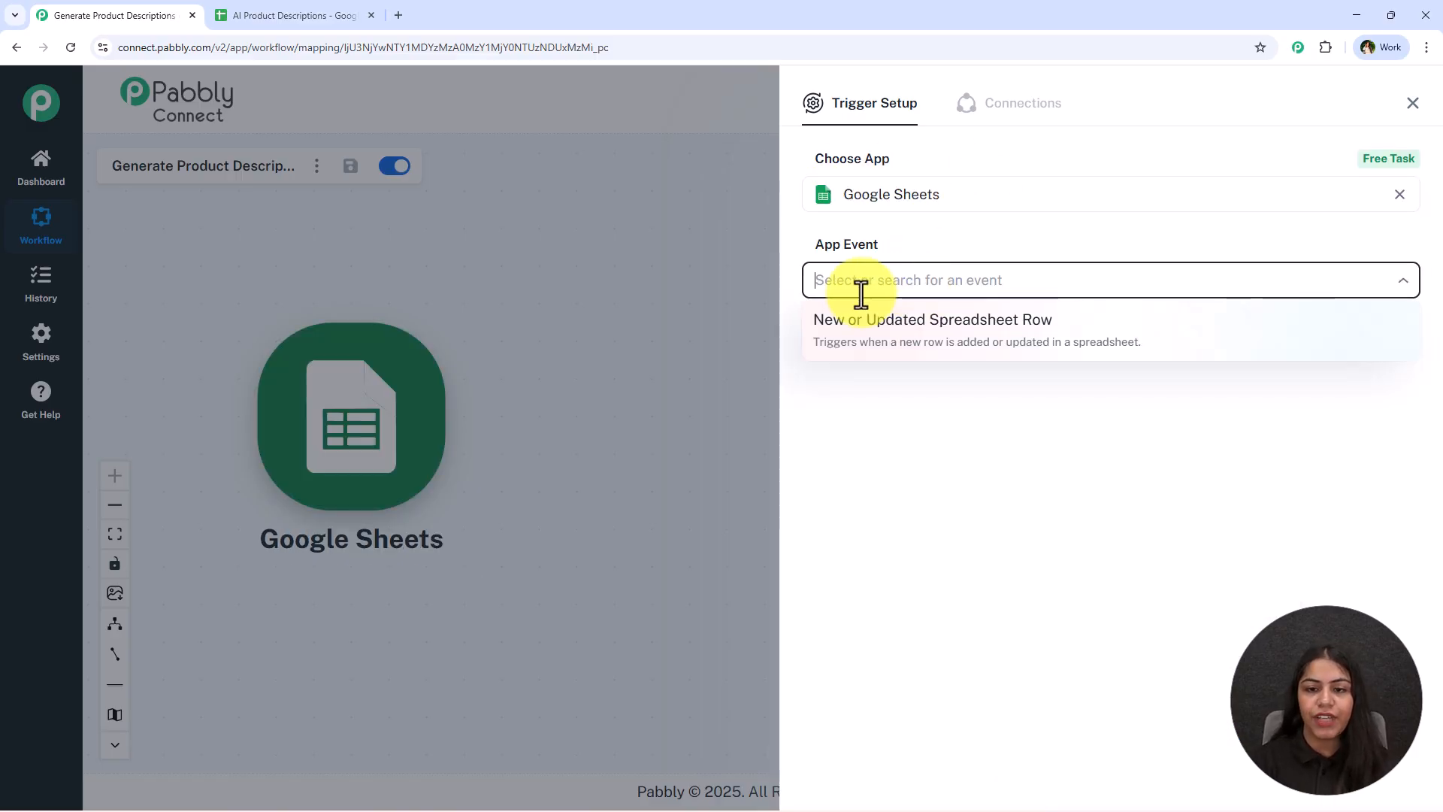
left_click(1053, 346)
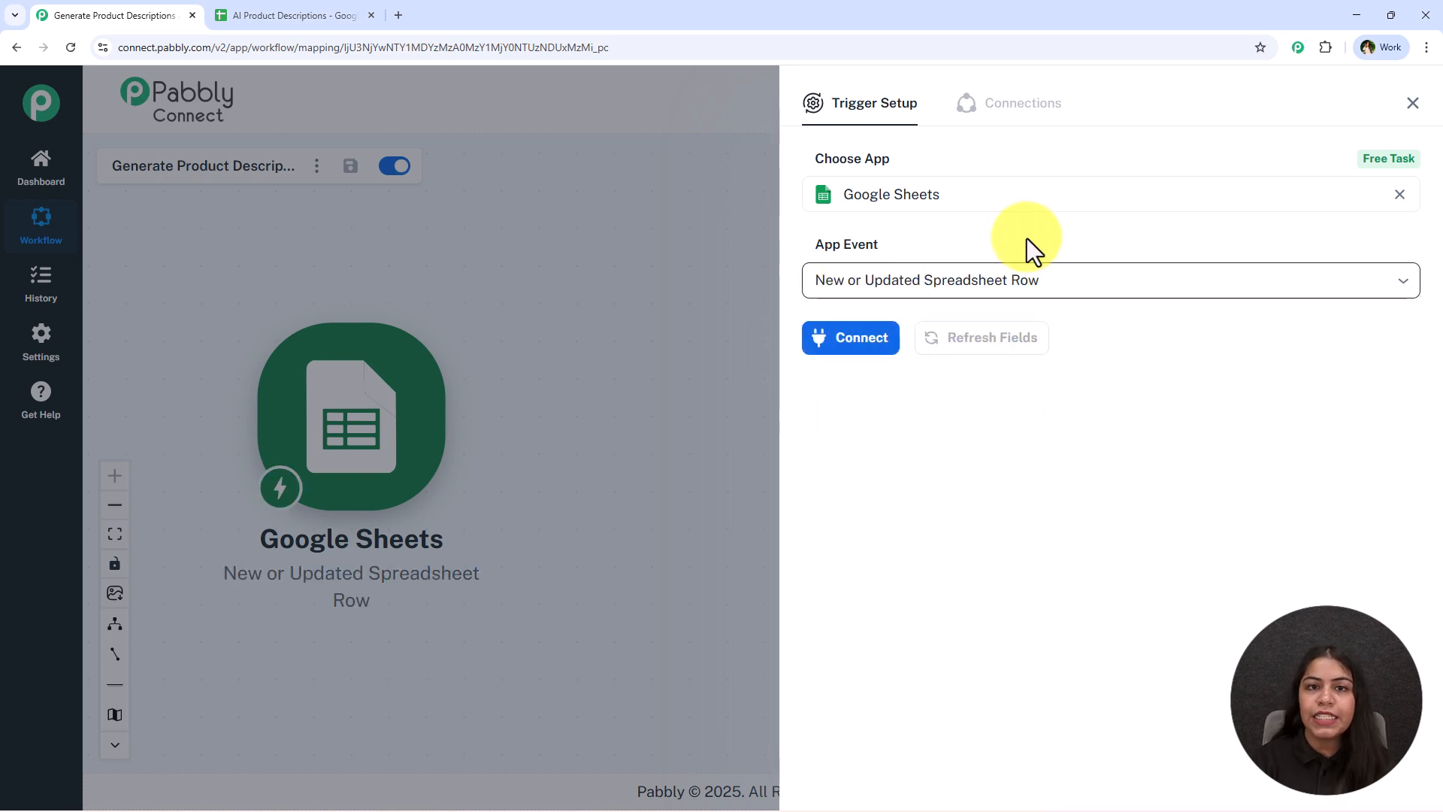
left_click(834, 345)
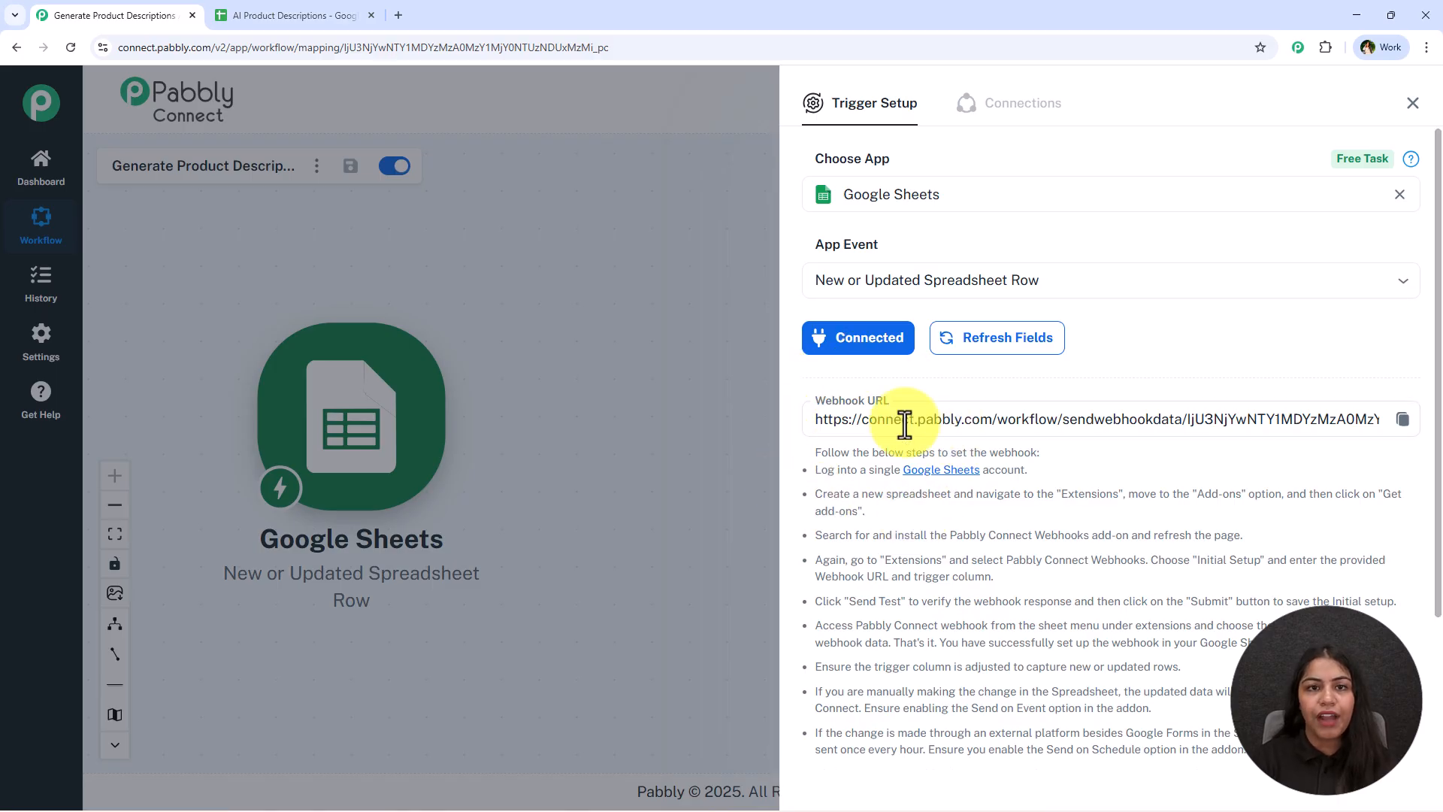
Copy the trigger's webhook URL to the clipboard
left_click(234, 14)
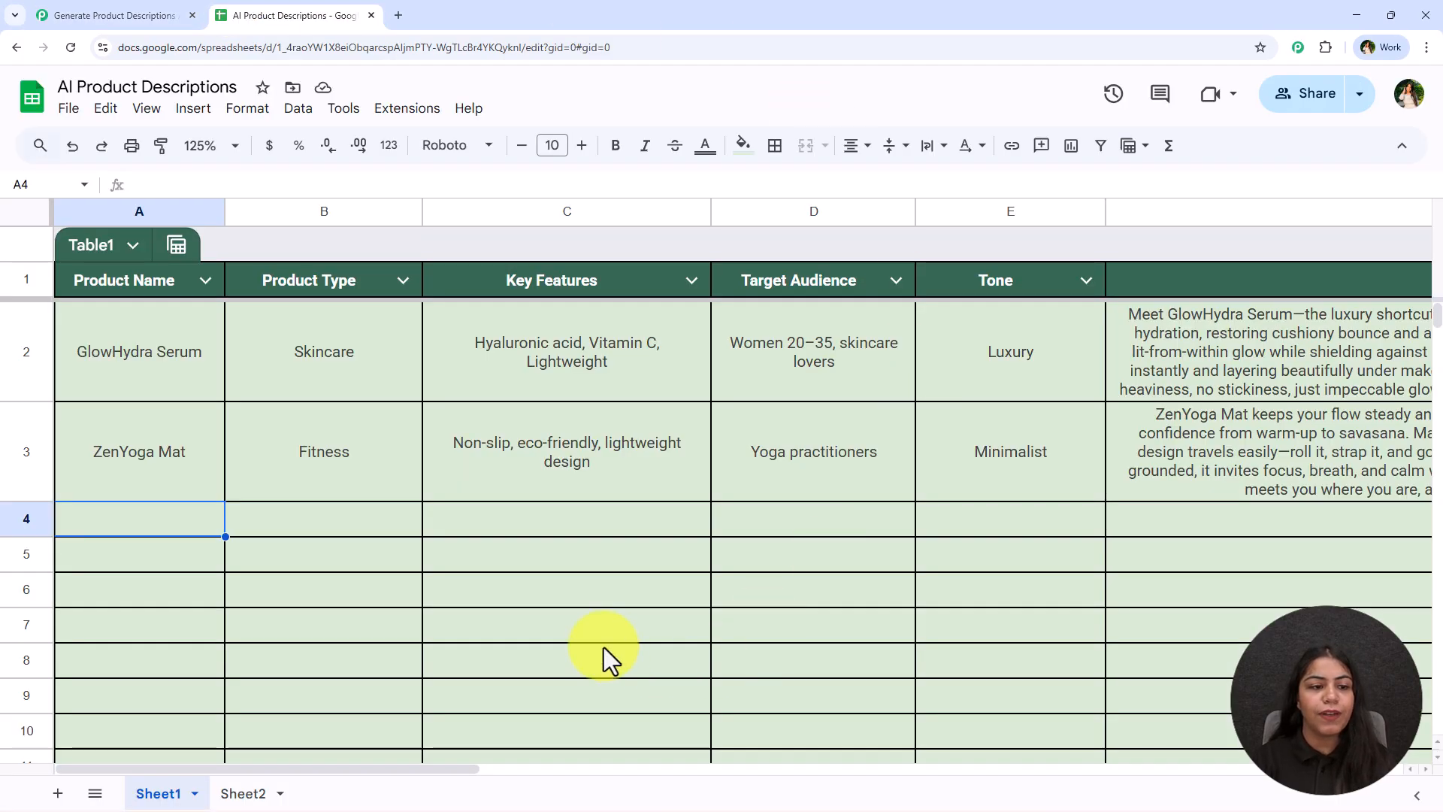
left_click(164, 14)
left_click(1410, 432)
left_click(1404, 421)
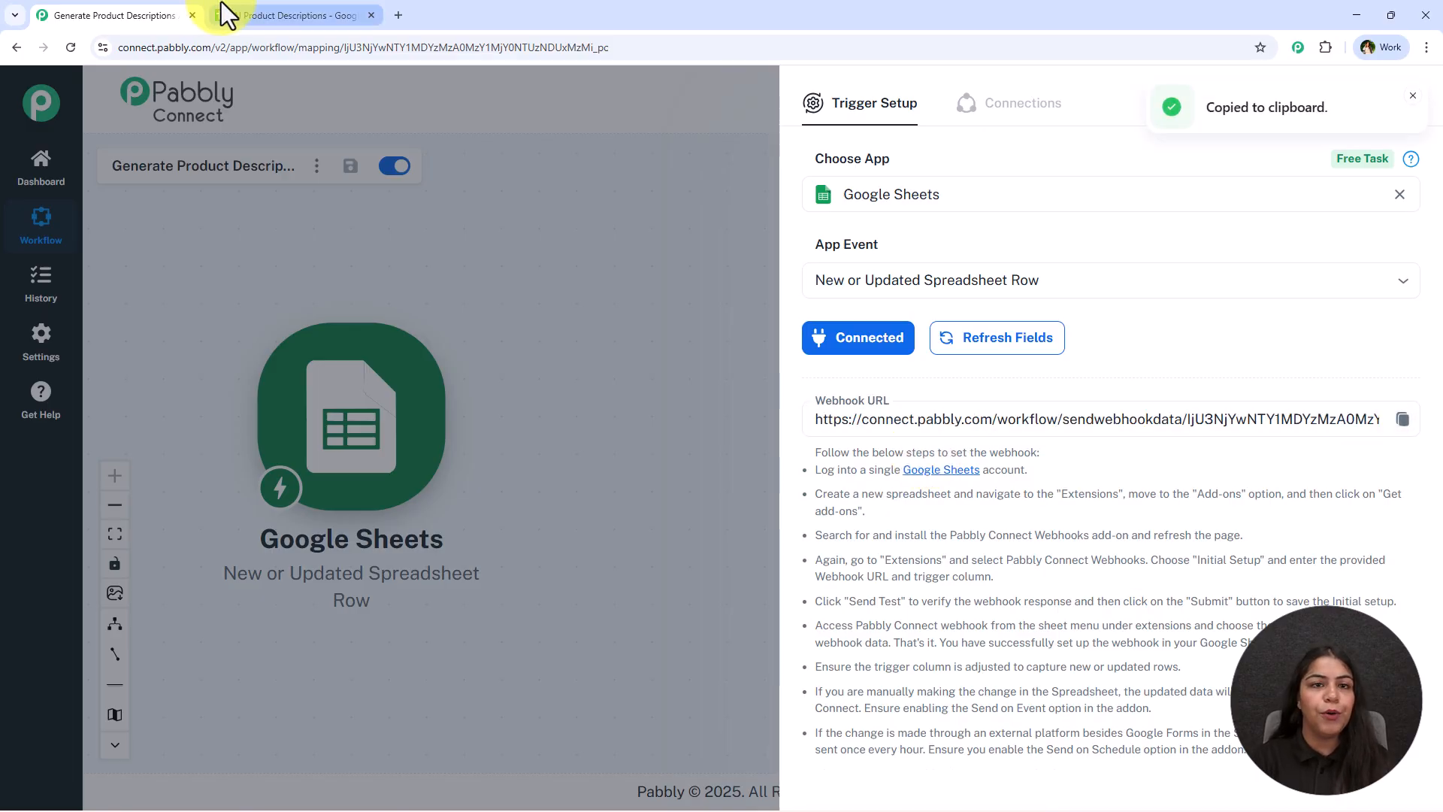
Search the Google Workspace Marketplace for the Pabbly Connect Webhooks add-on and view its listing
left_click(226, 13)
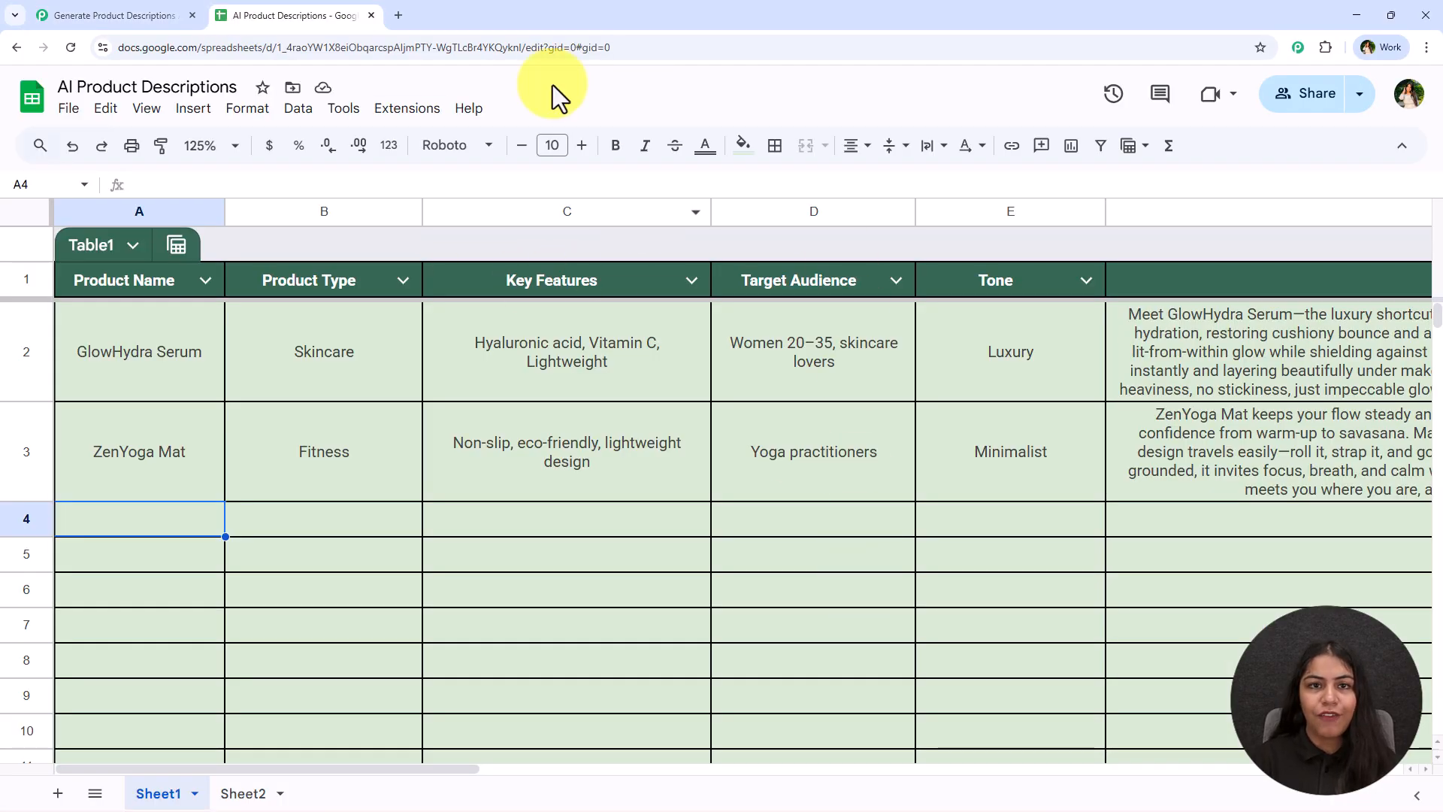
left_click(407, 122)
mouse_move(423, 158)
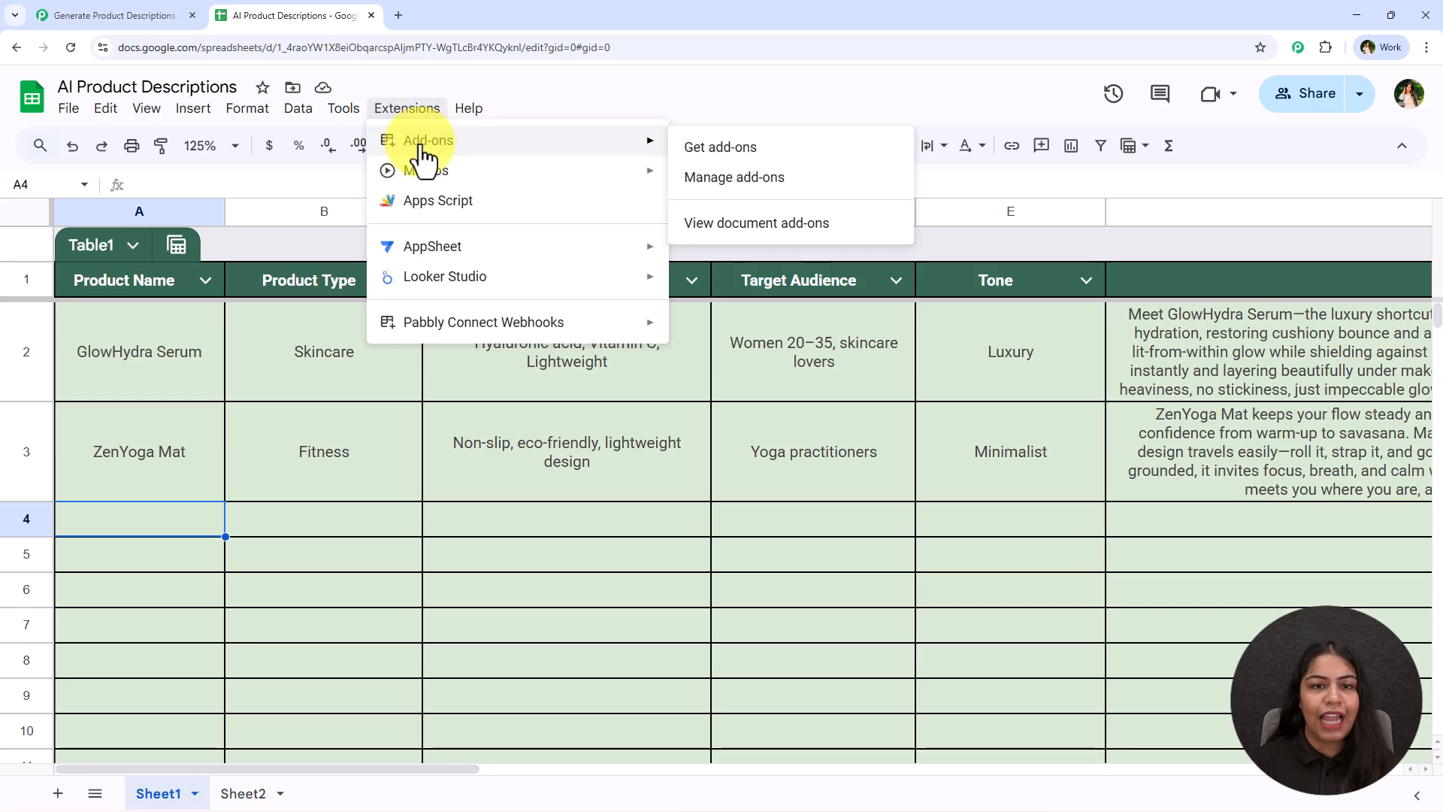
left_click(677, 150)
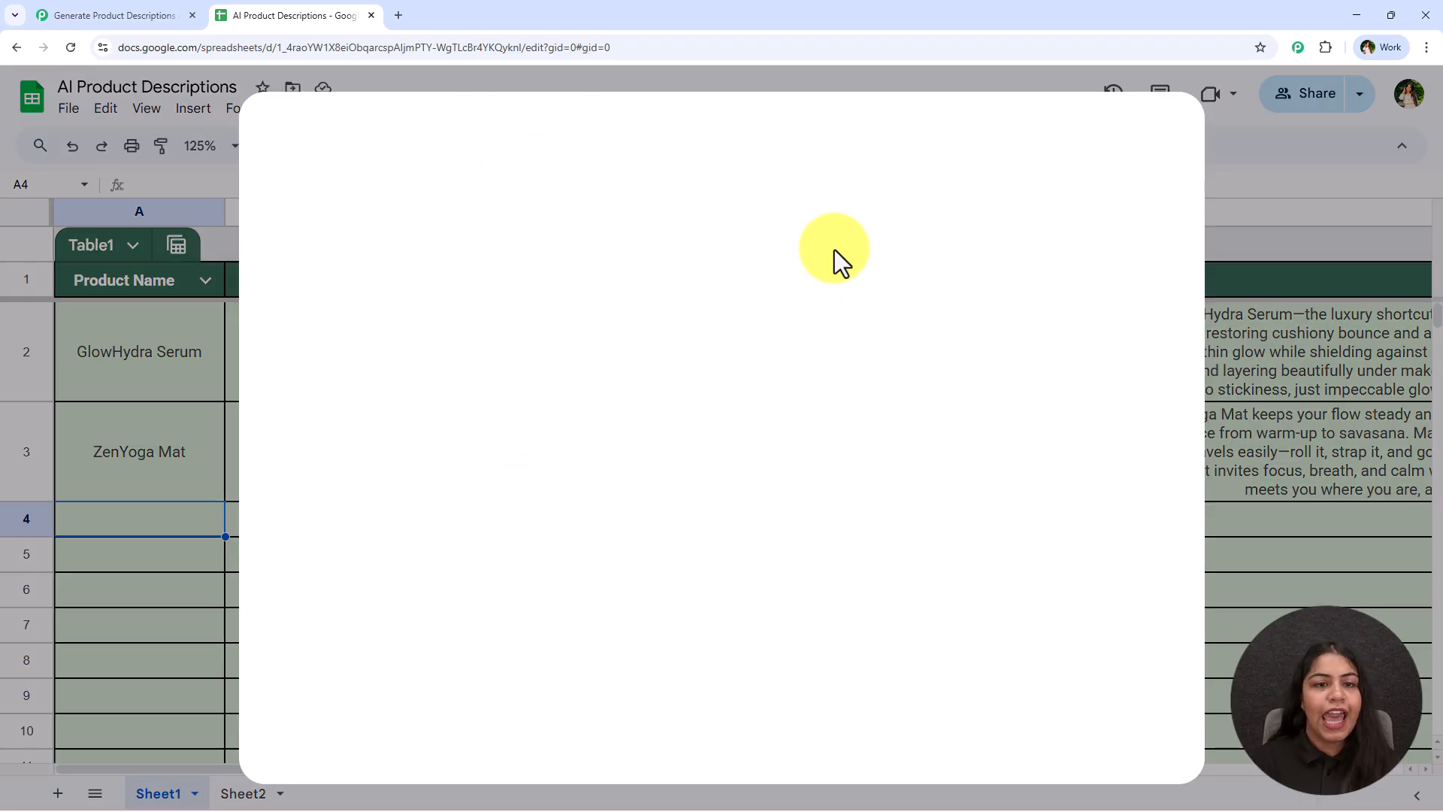
left_click(773, 144)
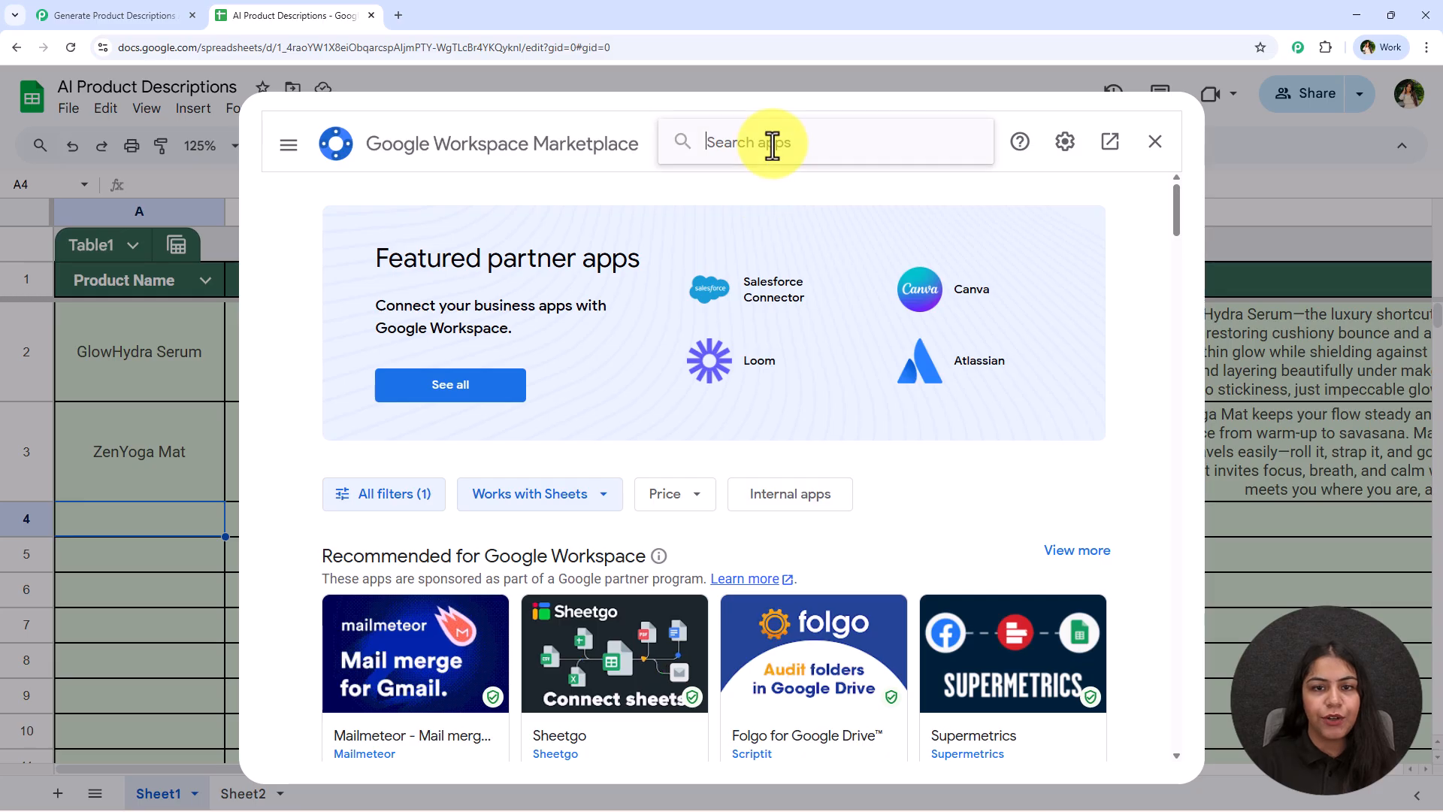
type("Pabb")
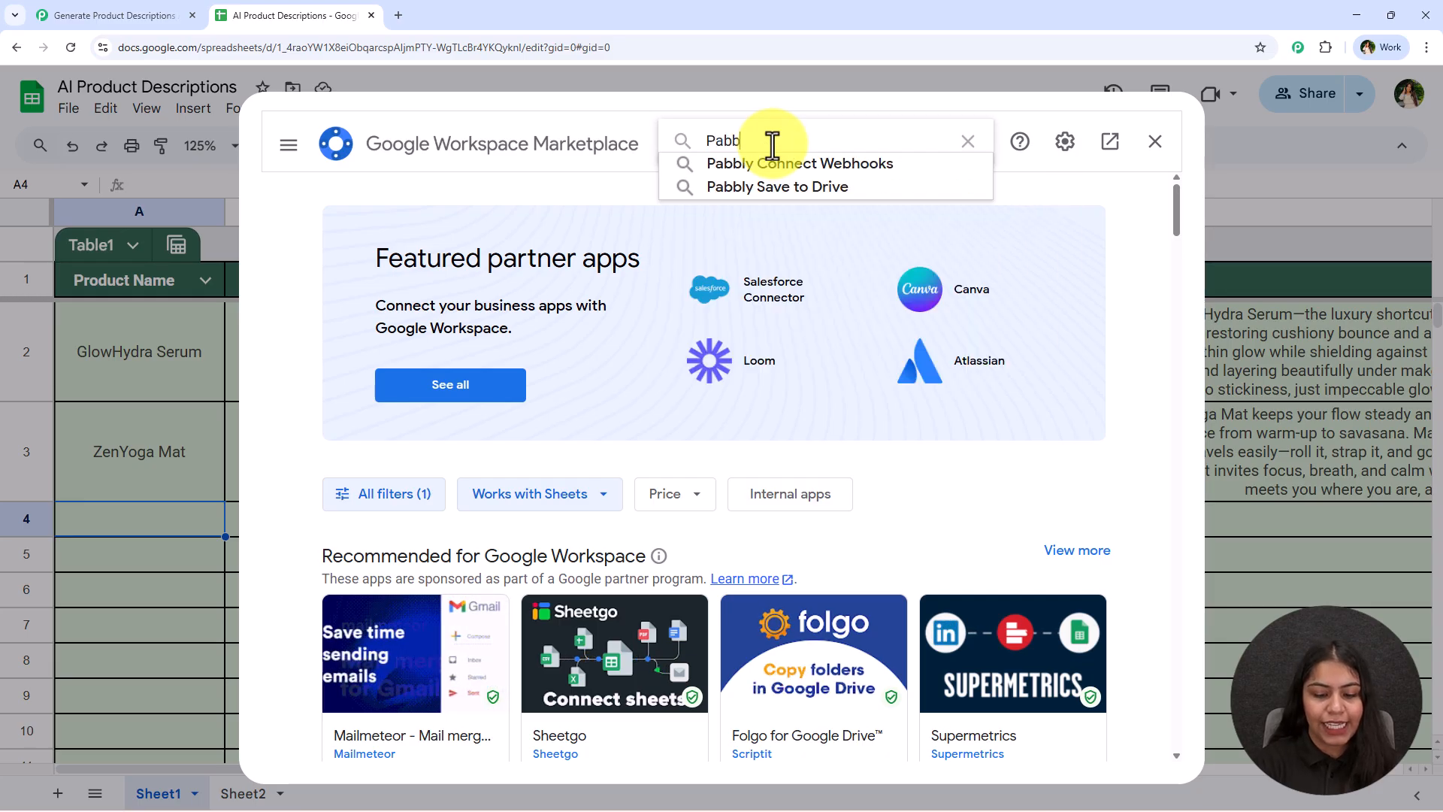
type("ly C")
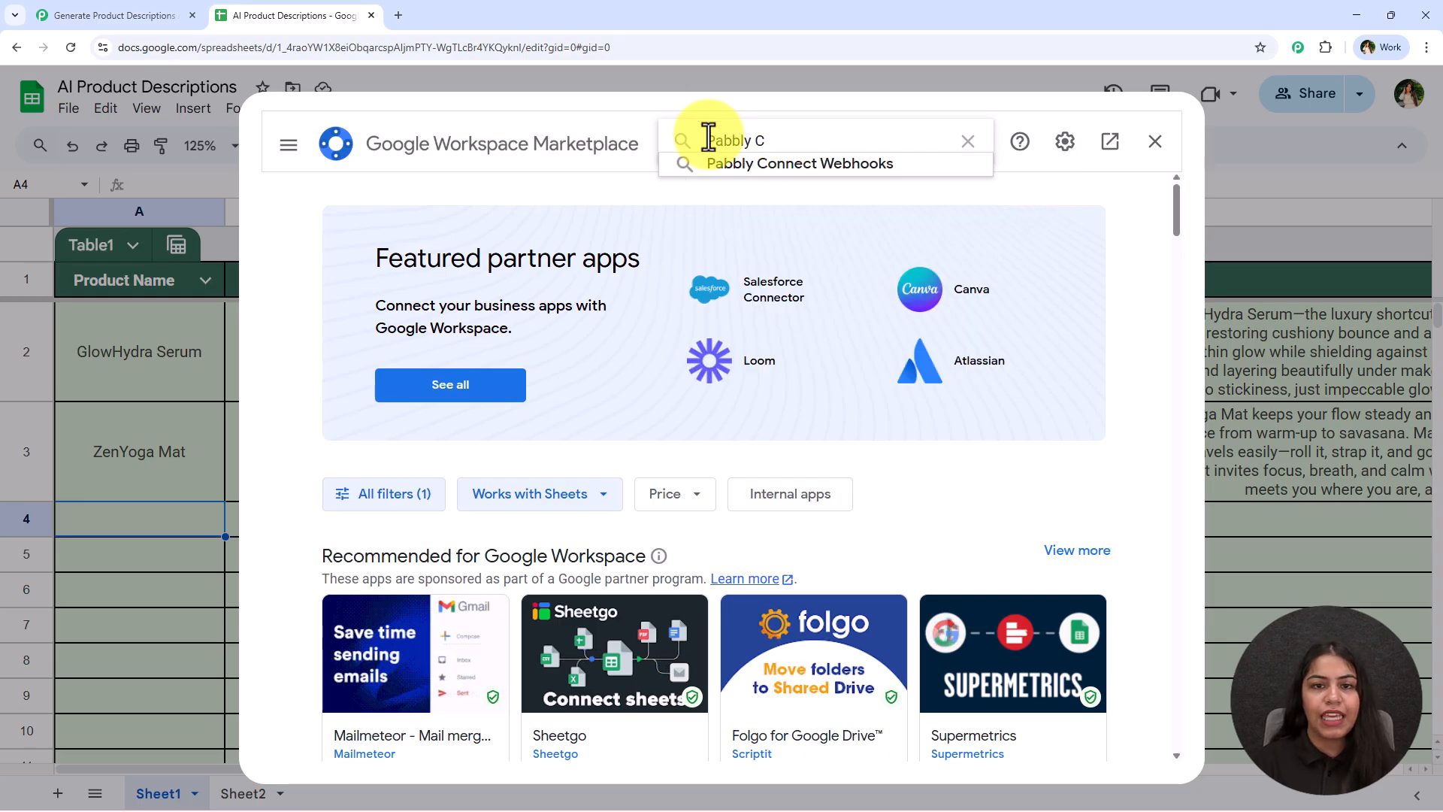
left_click(813, 169)
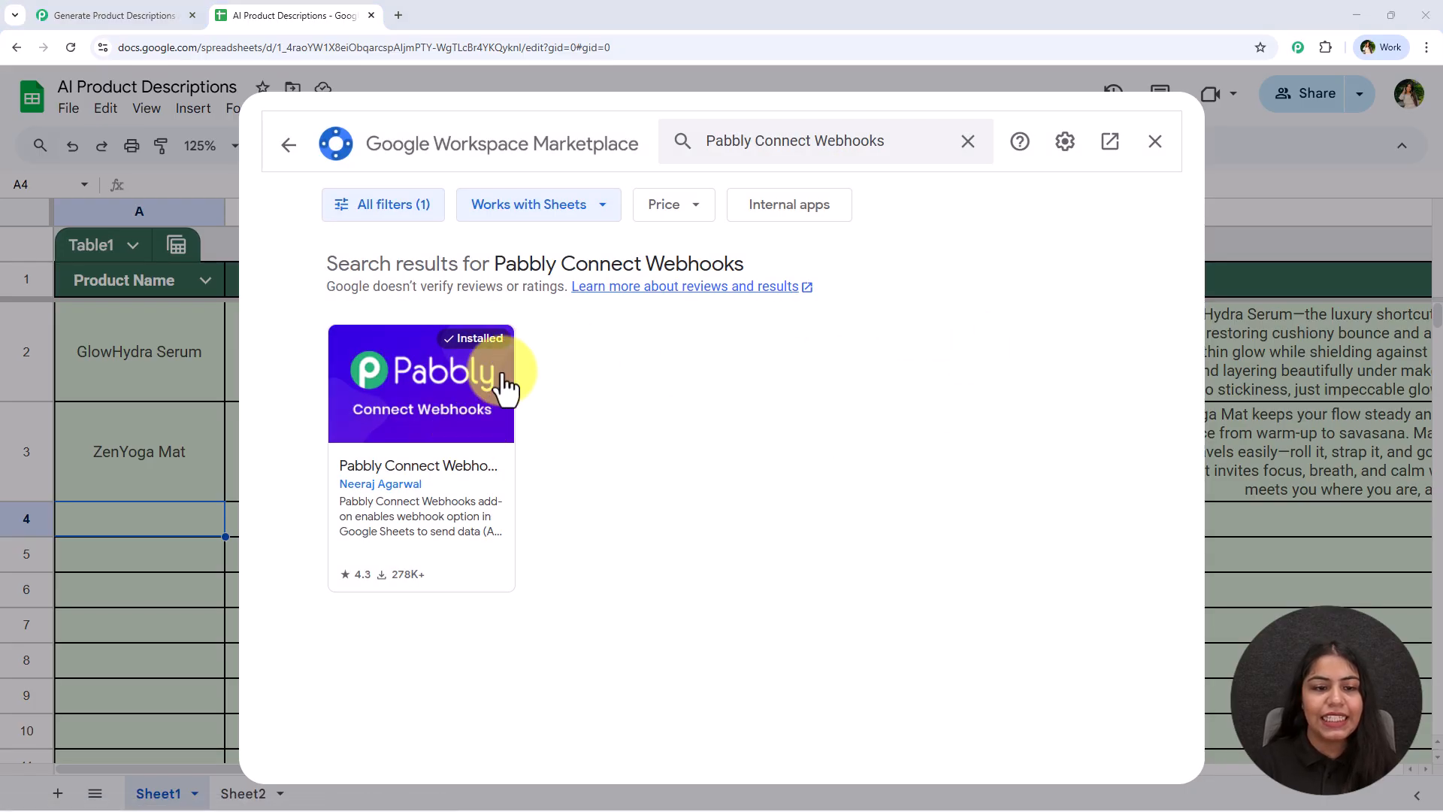
left_click(448, 391)
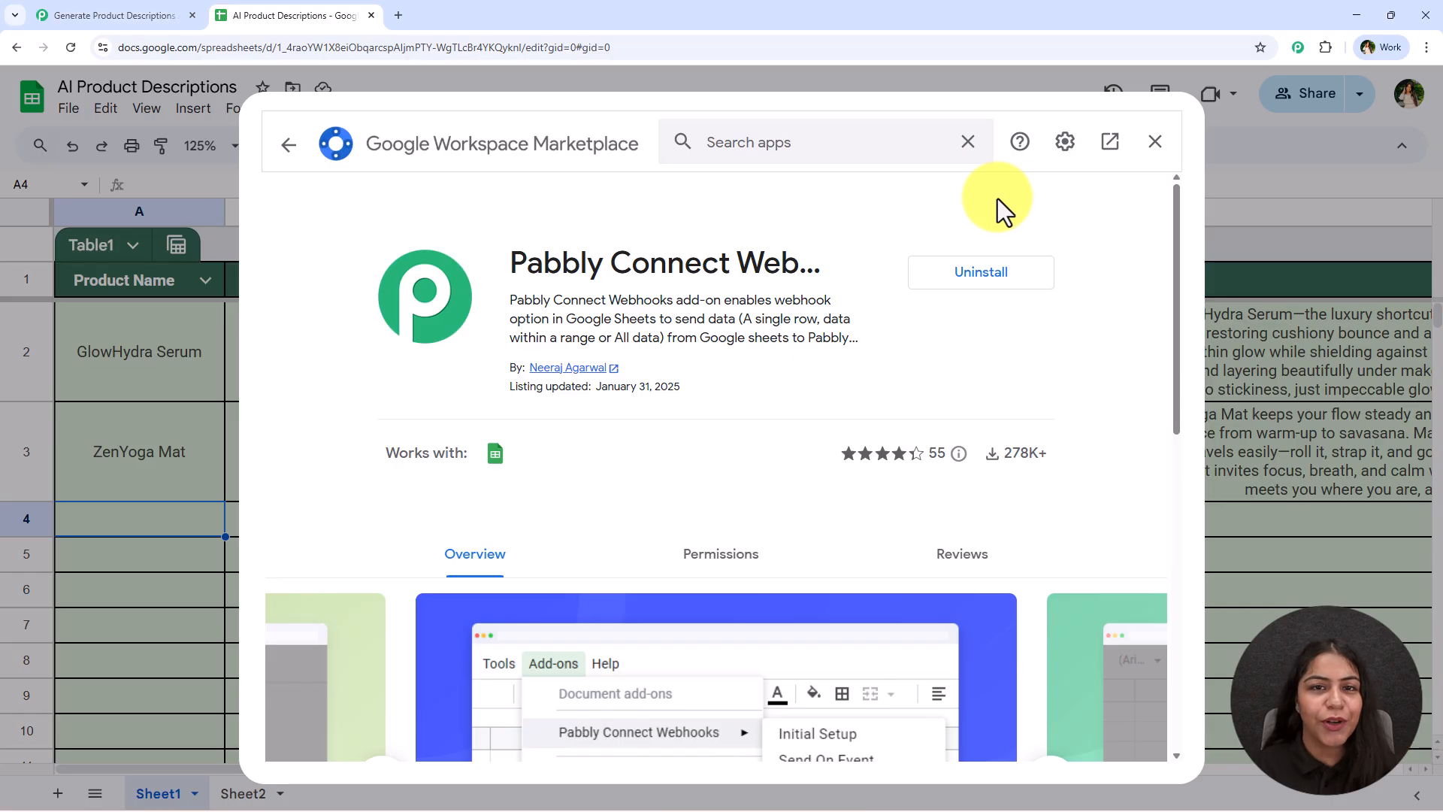
left_click(1153, 142)
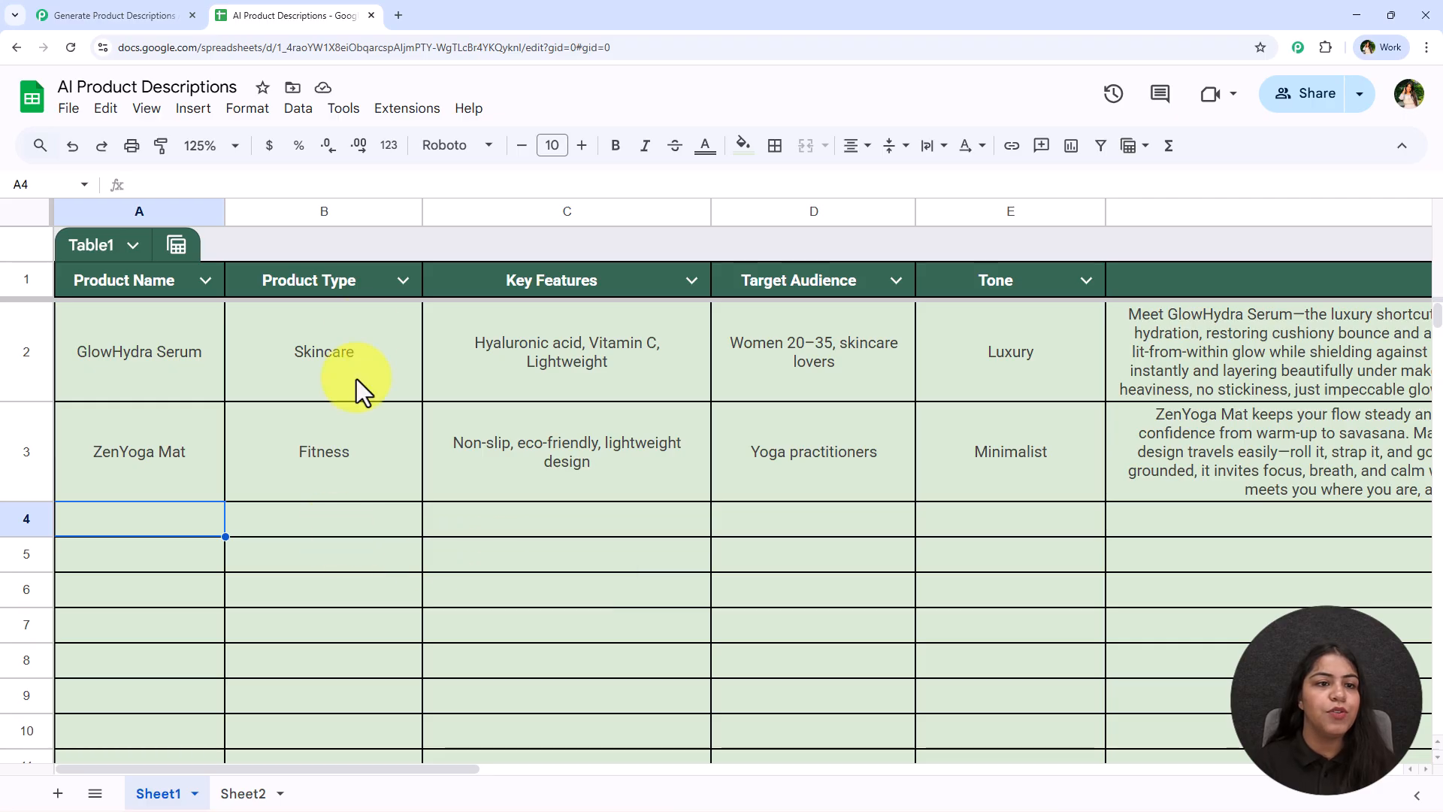
Run the Pabbly Connect Webhooks Initial Setup with the copied webhook URL and trigger column E, then close it
left_click(400, 112)
mouse_move(502, 330)
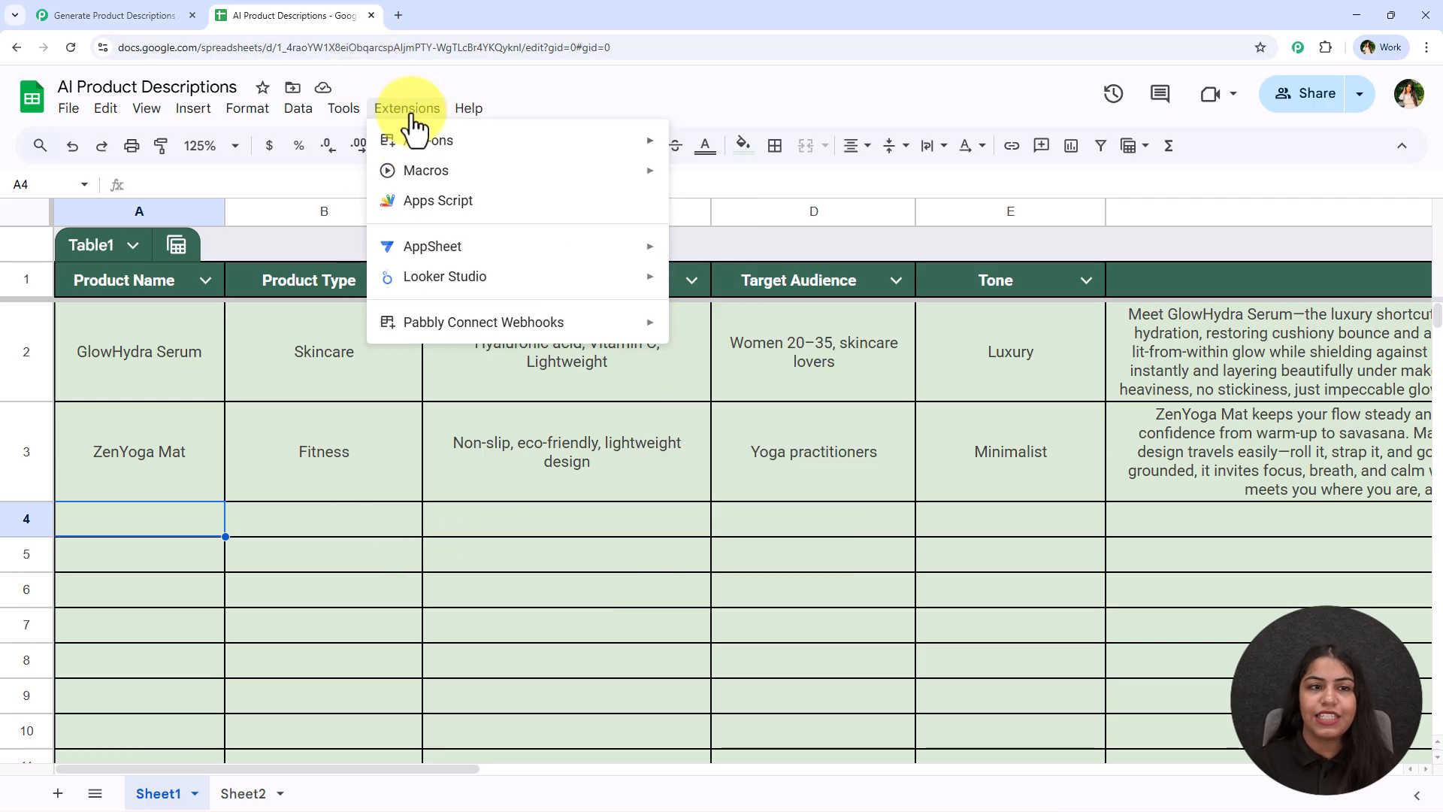
mouse_move(428, 322)
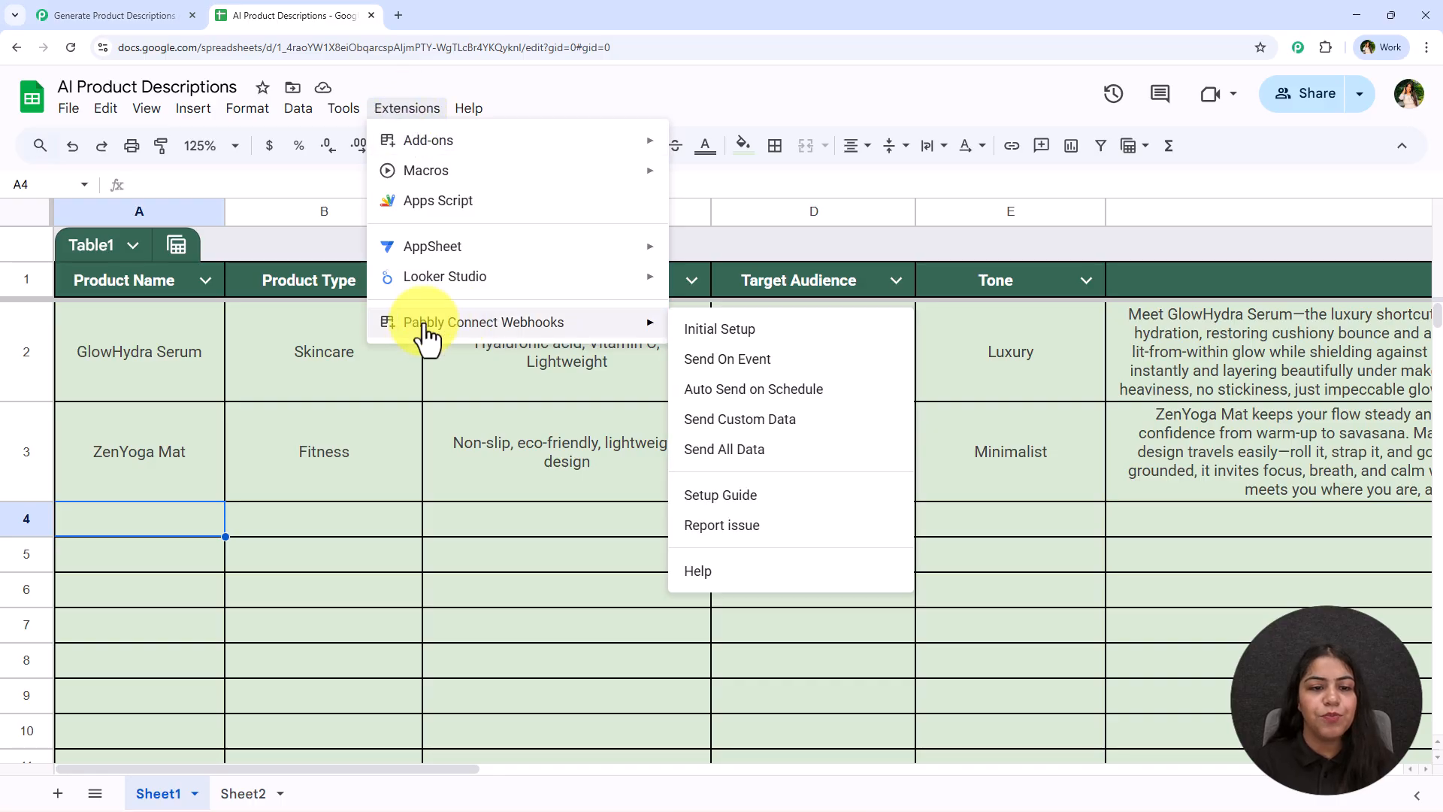
left_click(810, 328)
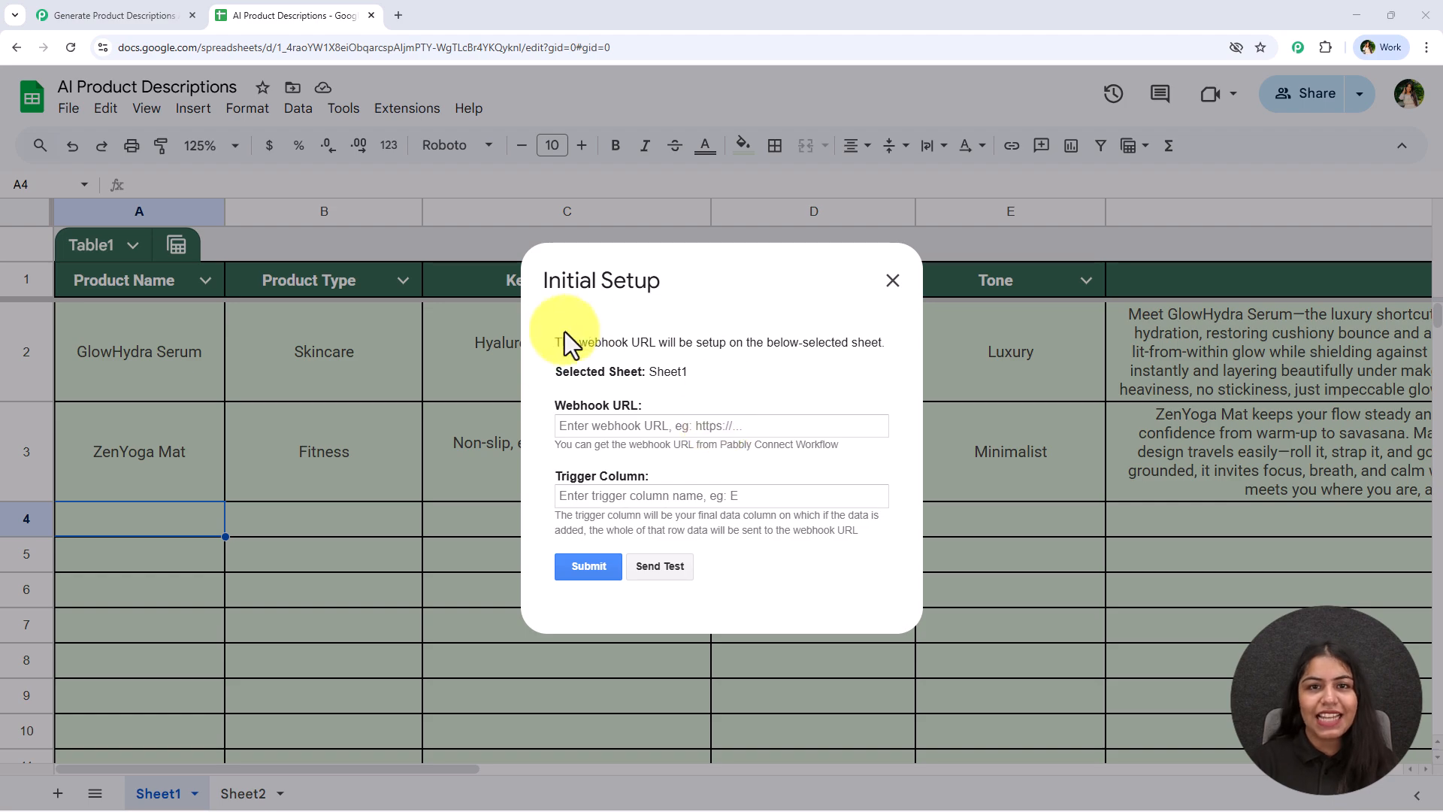
left_click(733, 432)
key("ctrl+v")
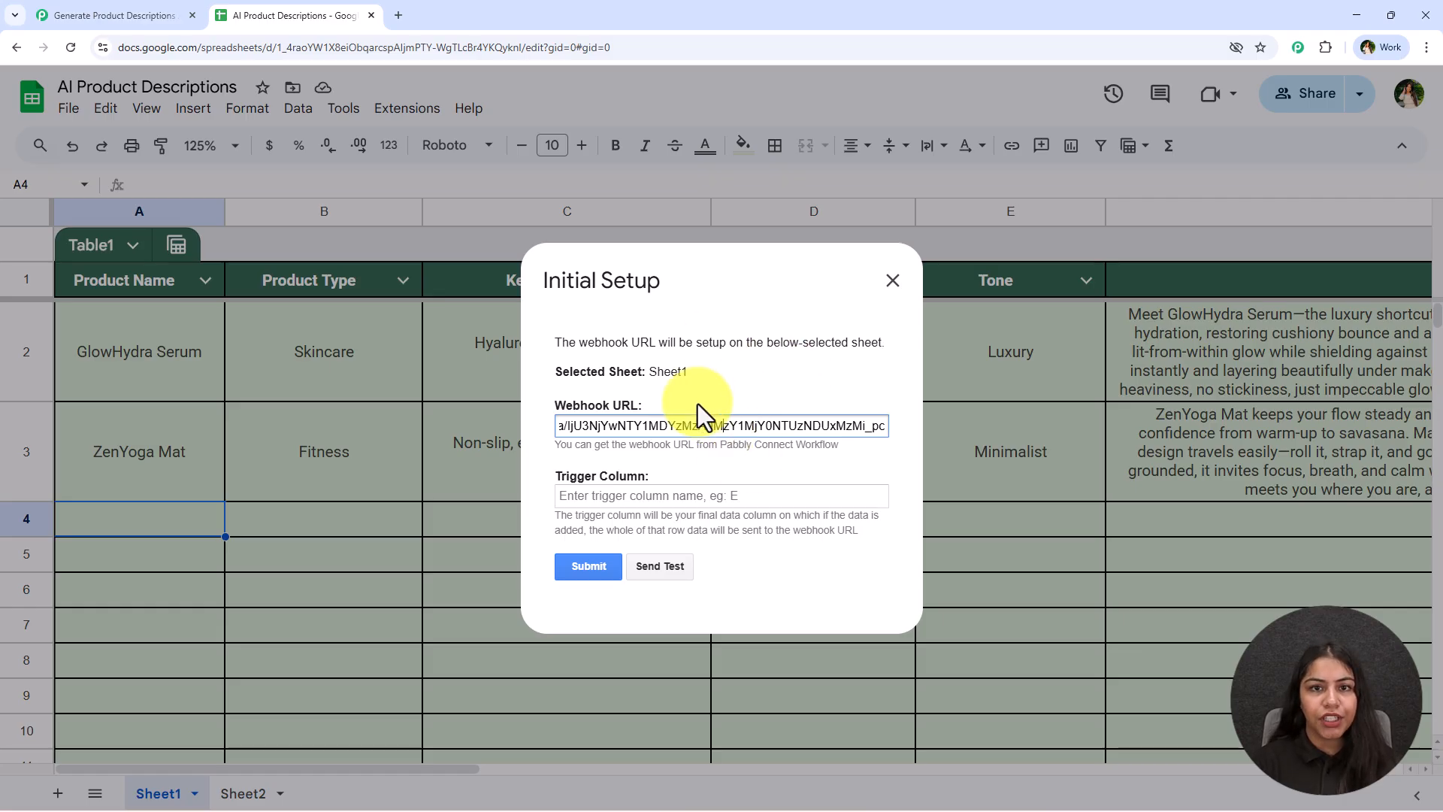
left_click(638, 497)
left_click(706, 475)
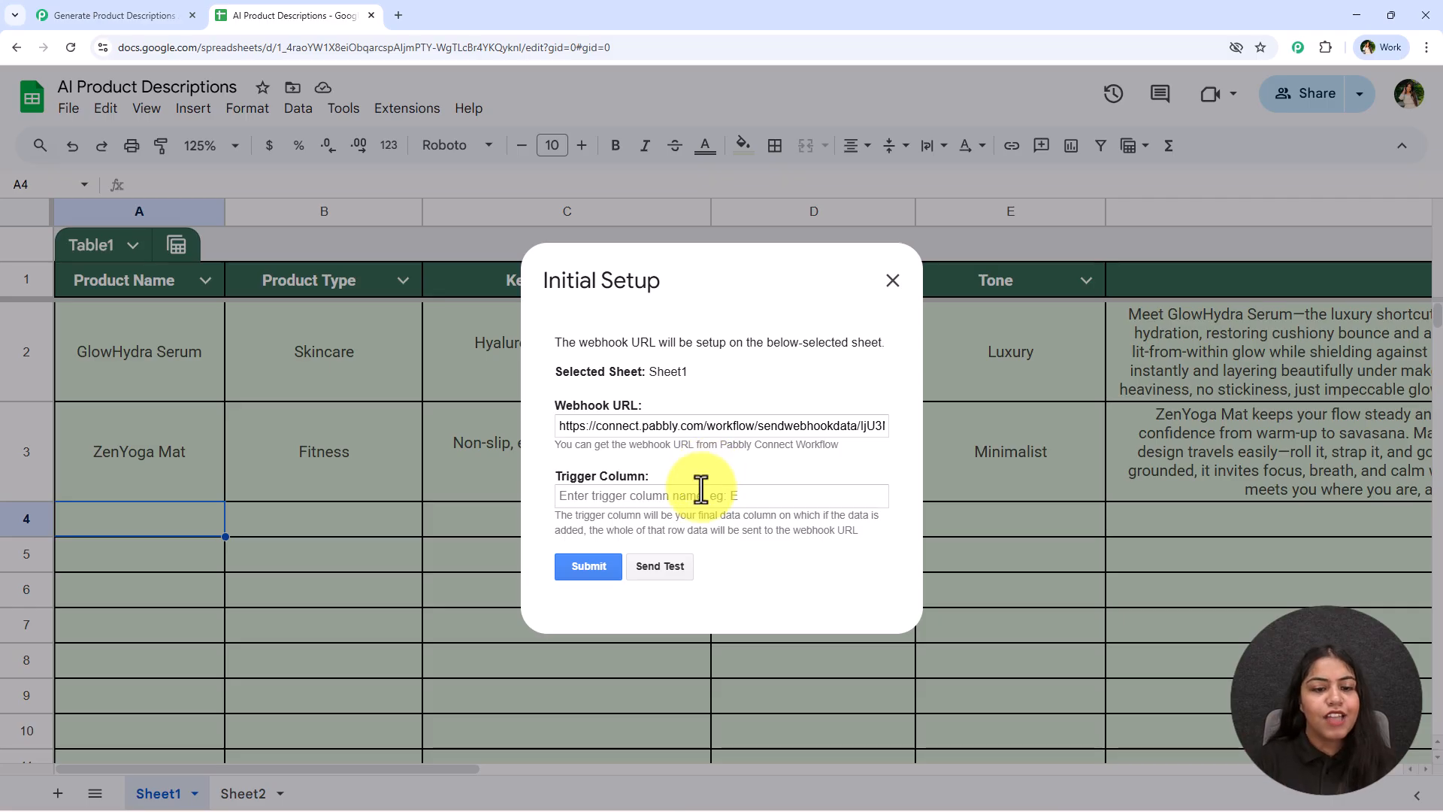
left_click(700, 489)
type("E")
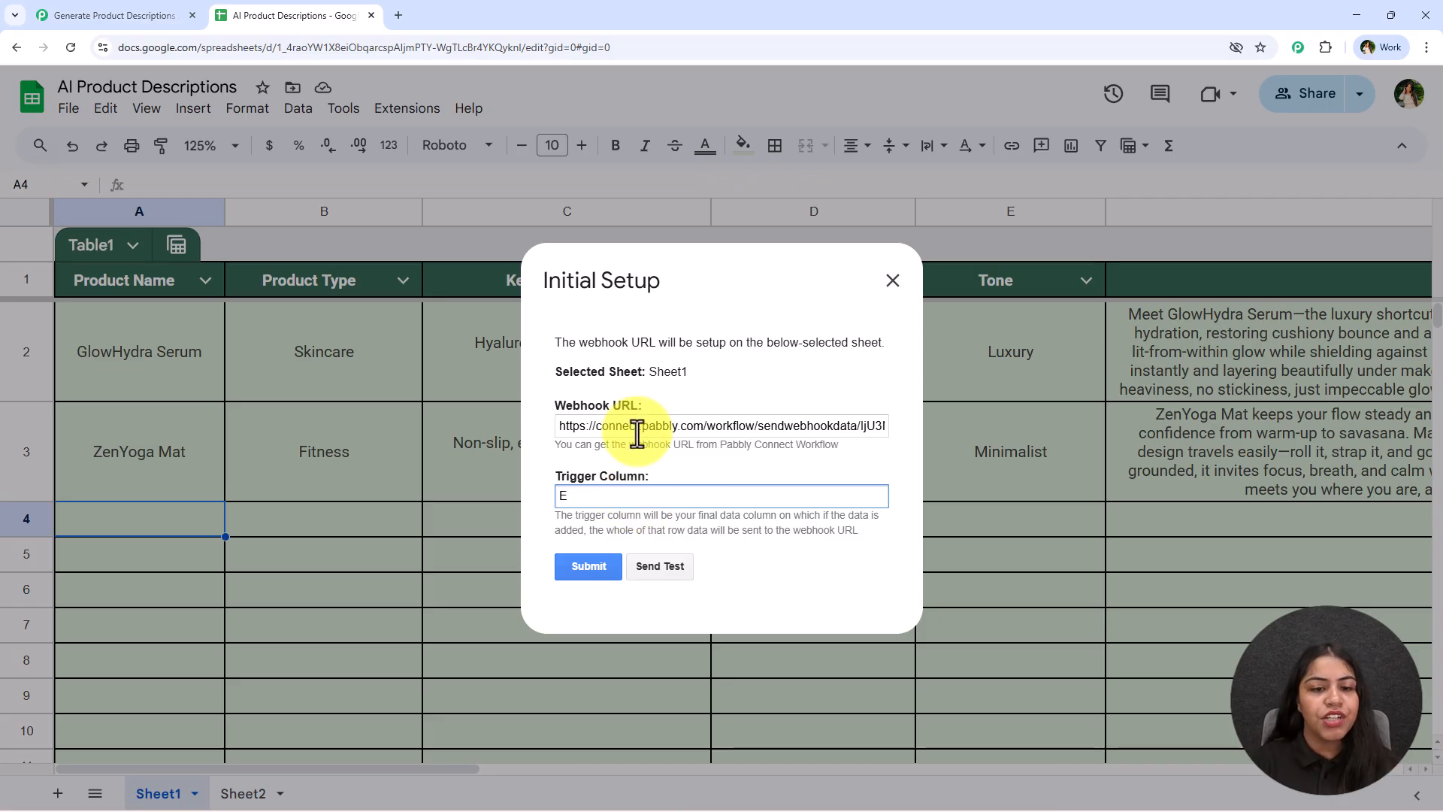
left_click(593, 574)
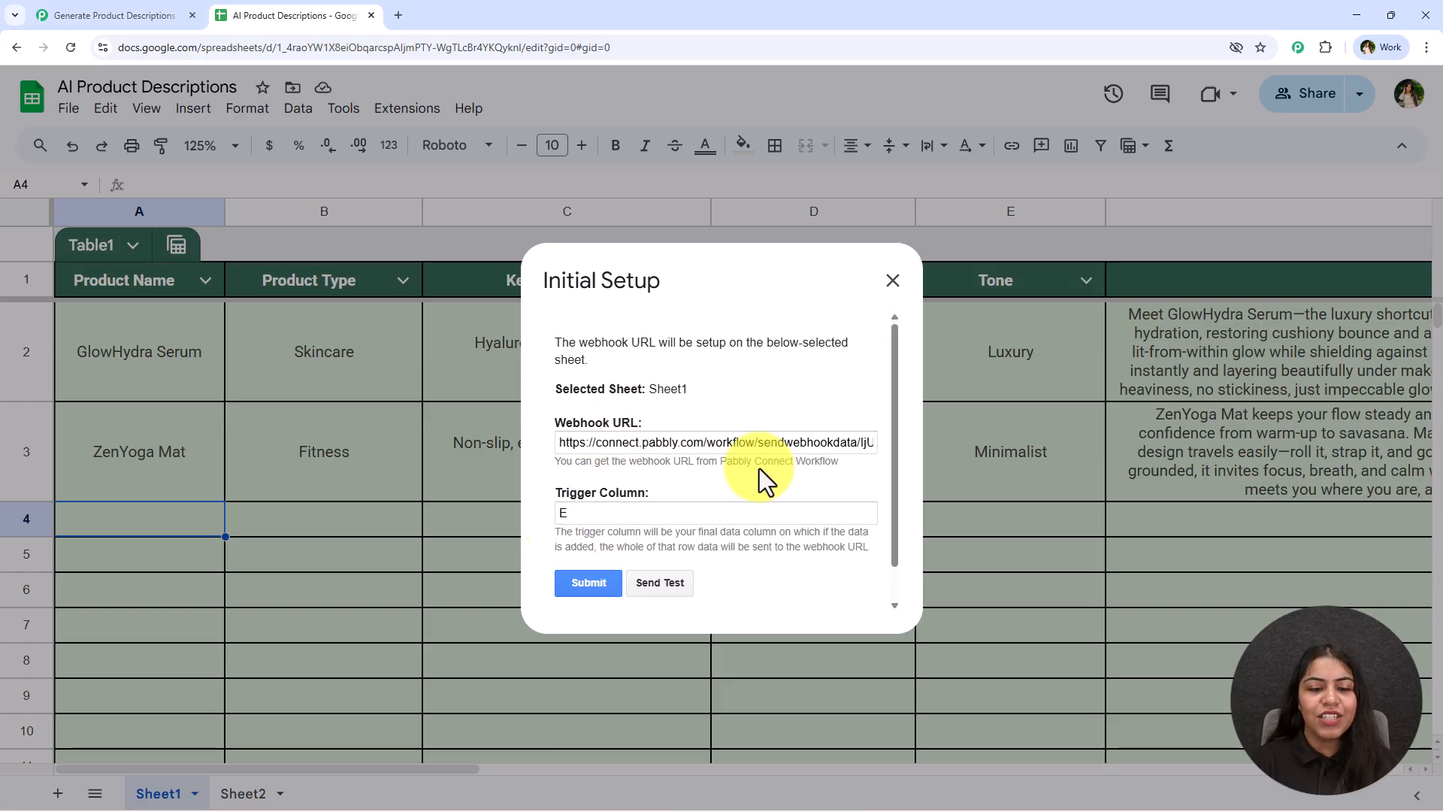
left_click_drag(558, 580, 737, 583)
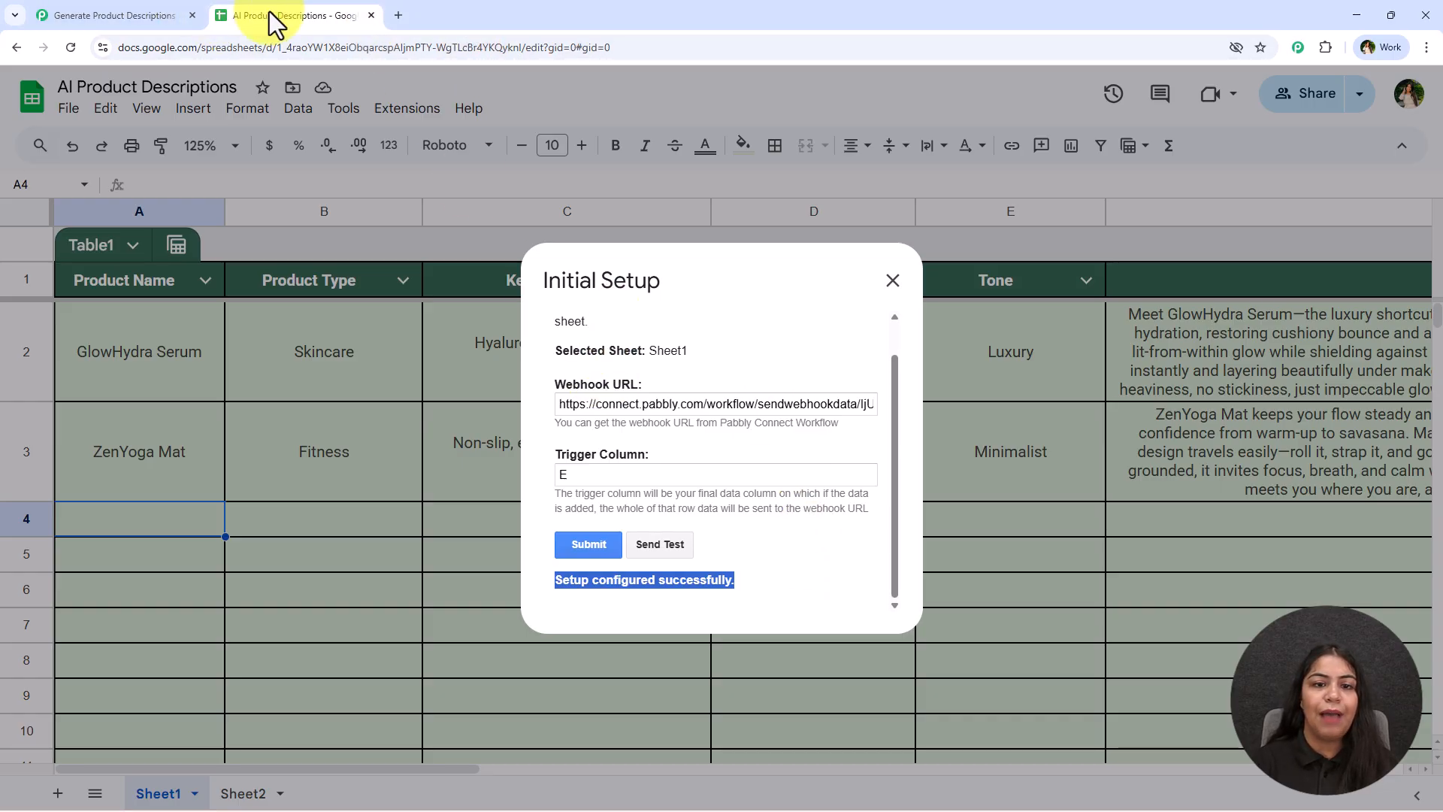
left_click(172, 14)
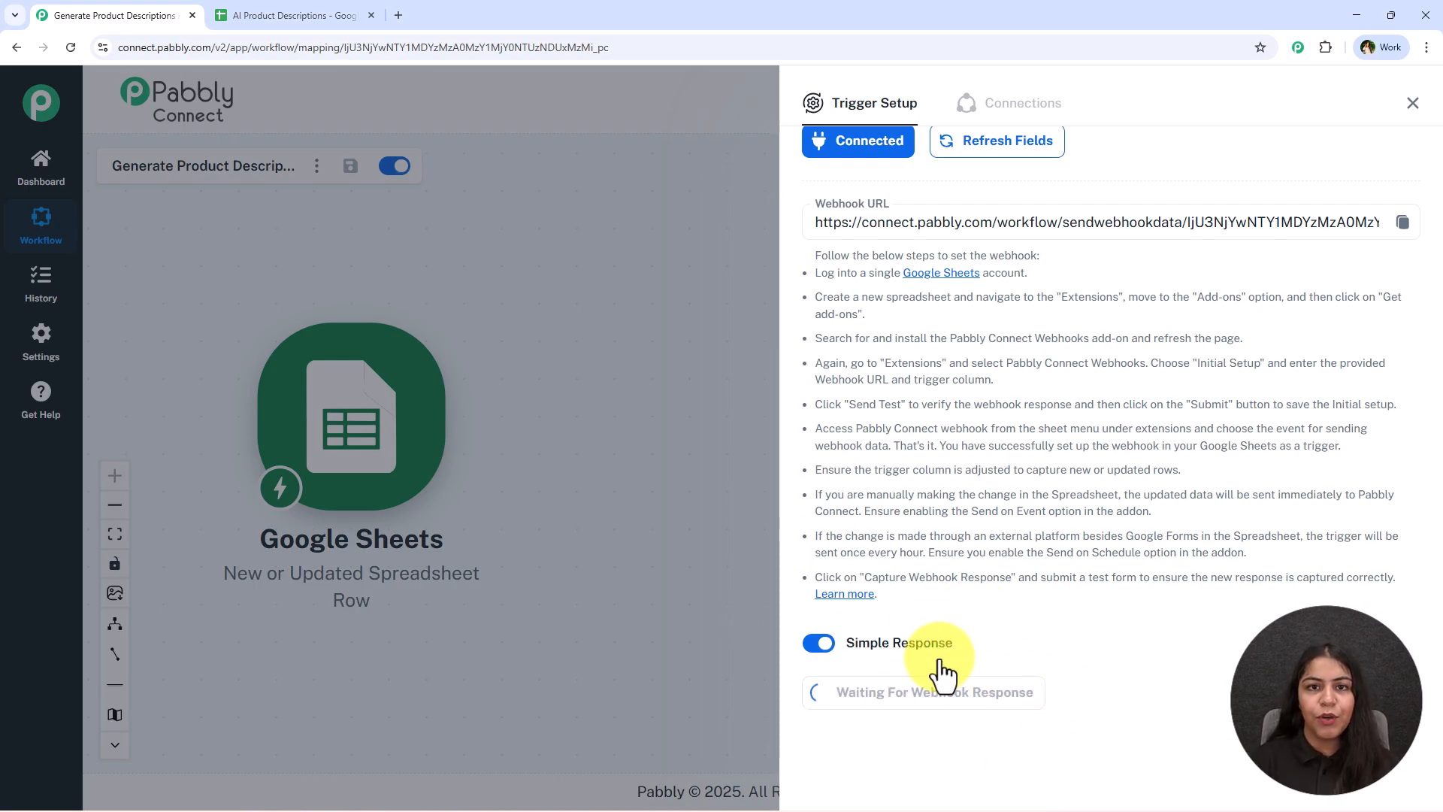
left_click(330, 13)
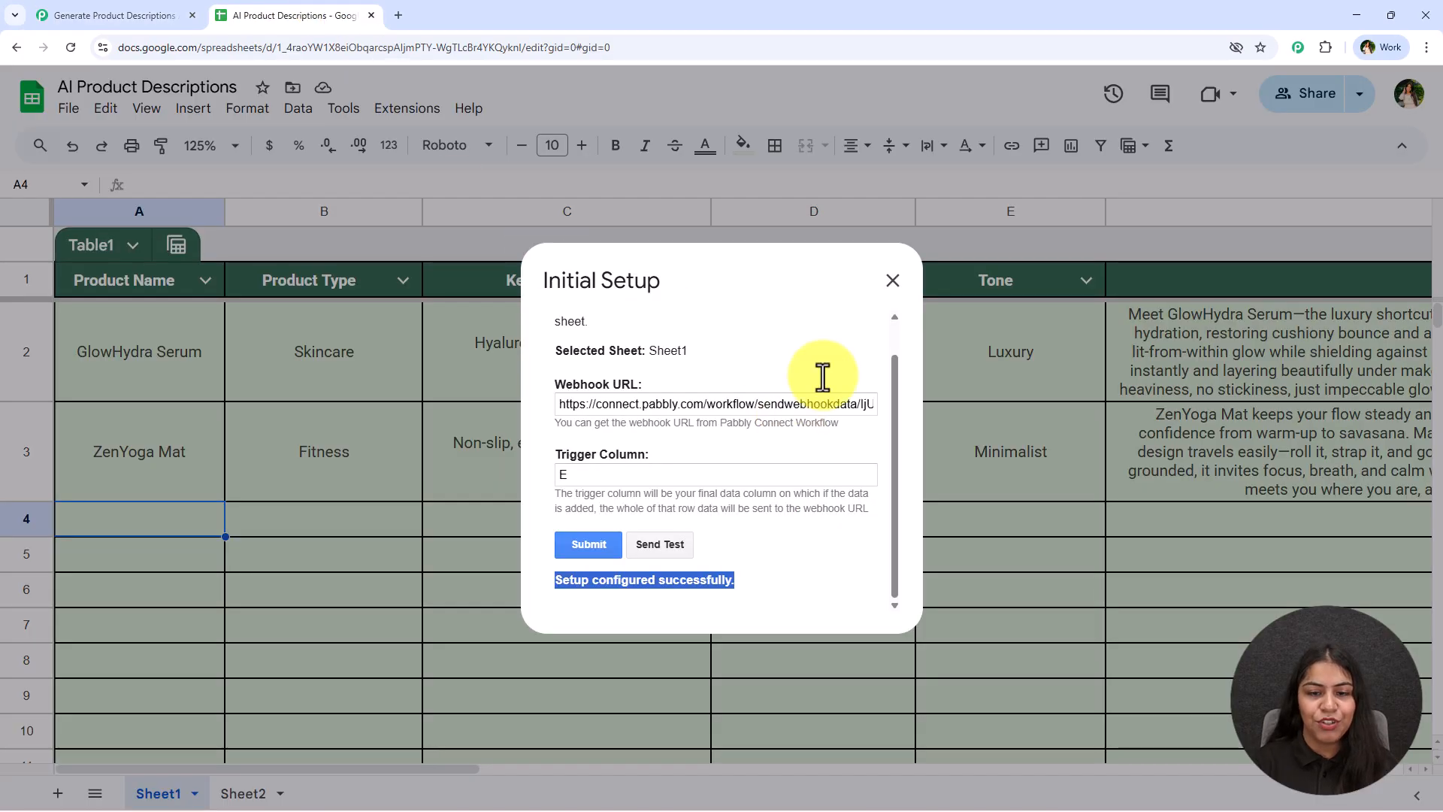
left_click(892, 280)
Enable the Send On Event option of the Pabbly Connect Webhooks add-on
left_click(402, 111)
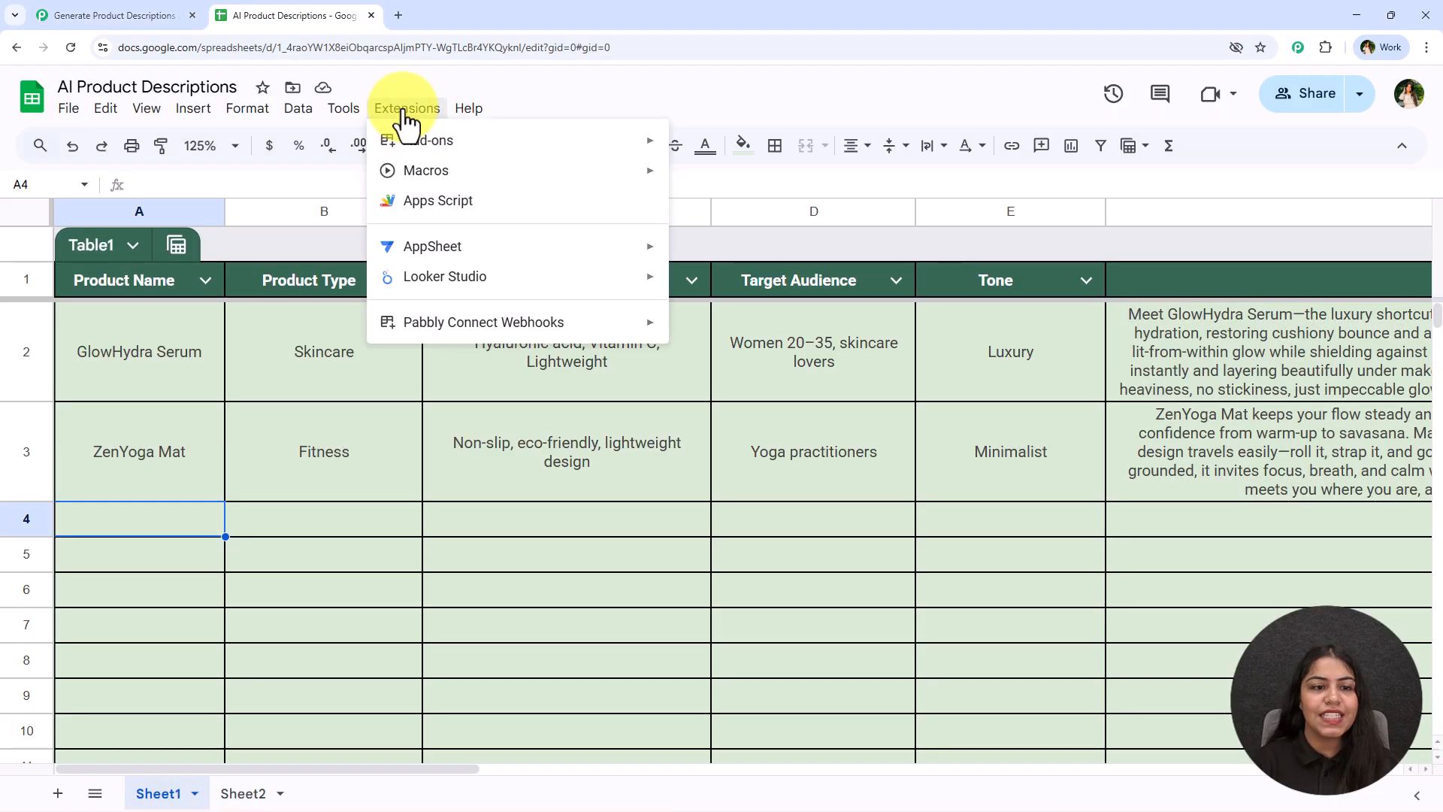
mouse_move(460, 335)
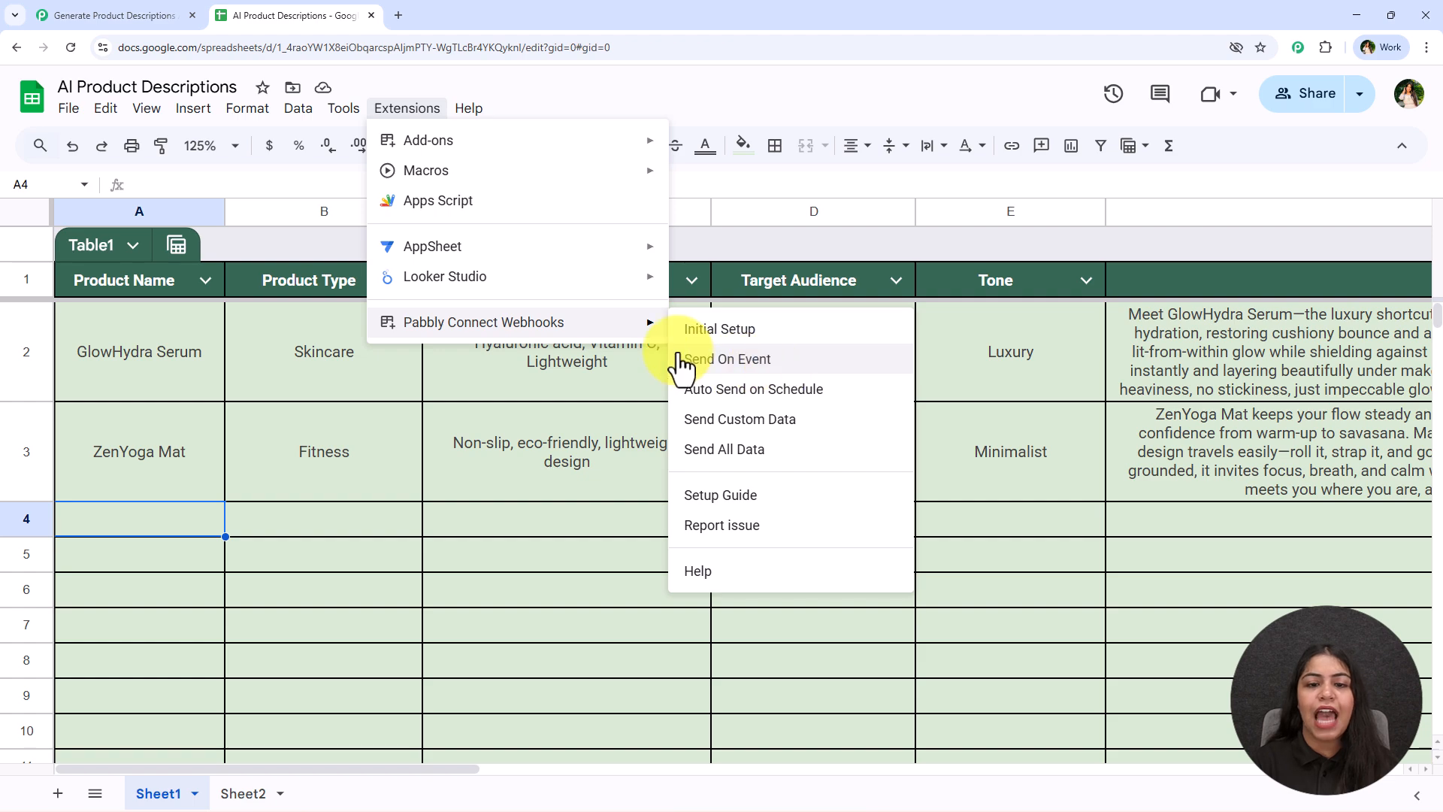
left_click(826, 362)
left_click(398, 109)
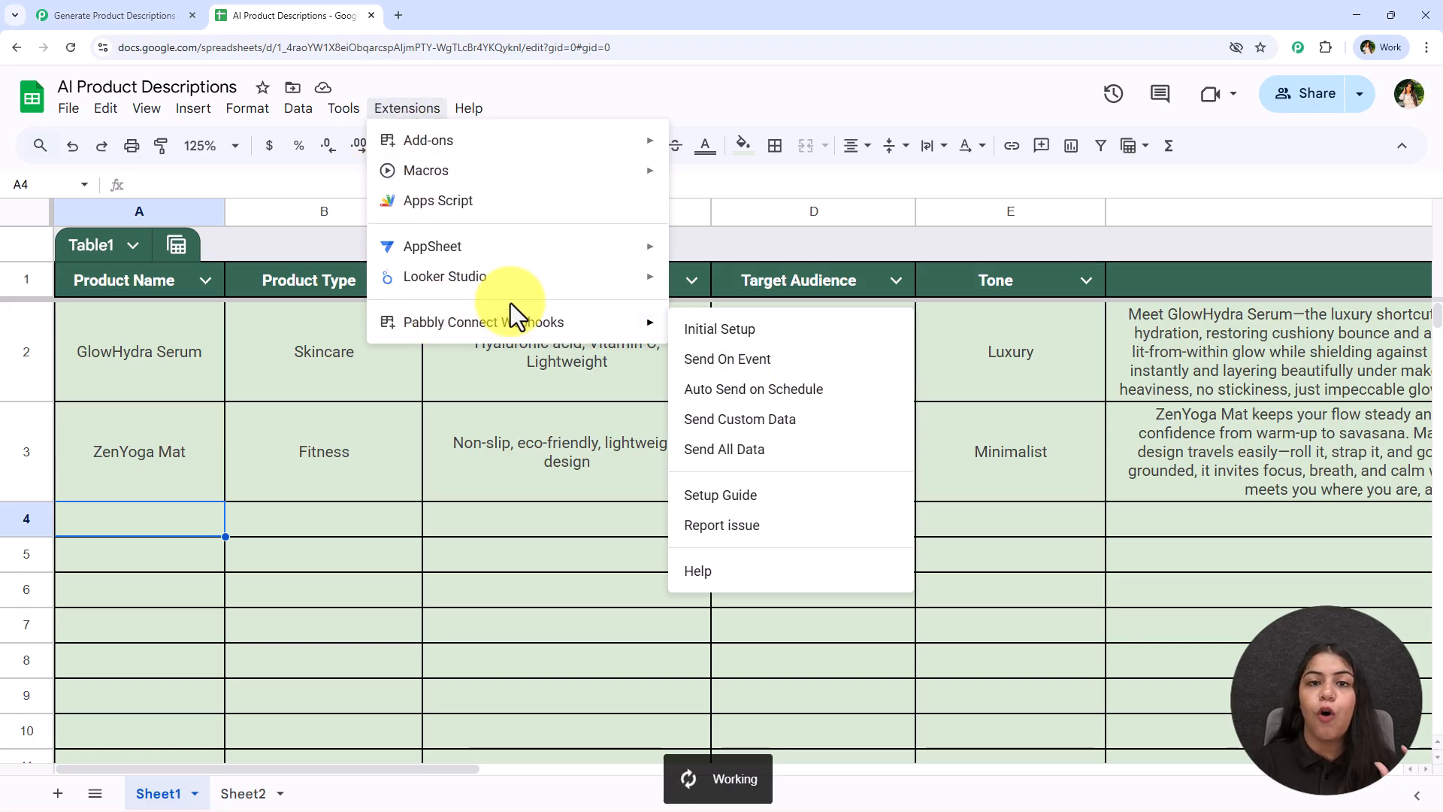
mouse_move(541, 335)
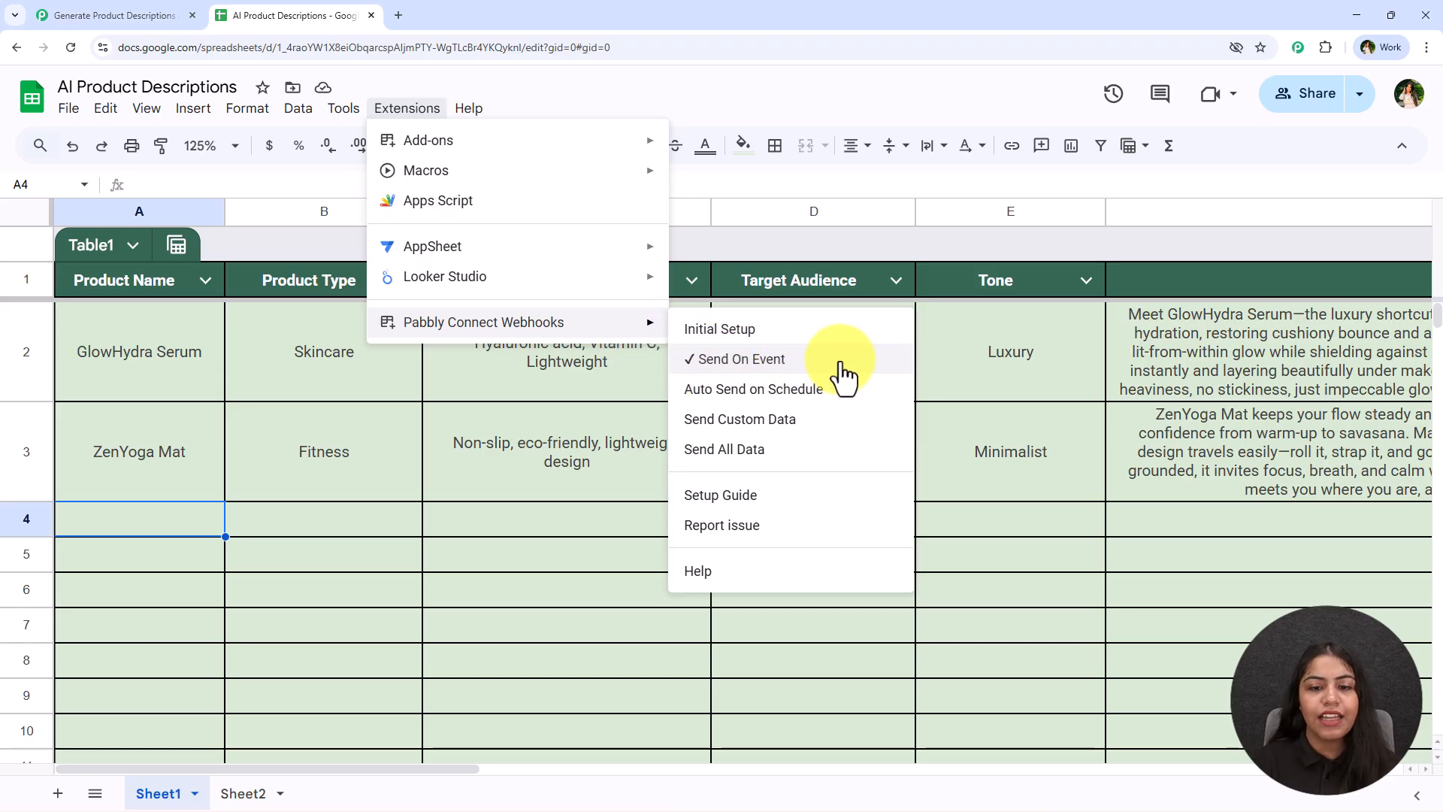
left_click(321, 518)
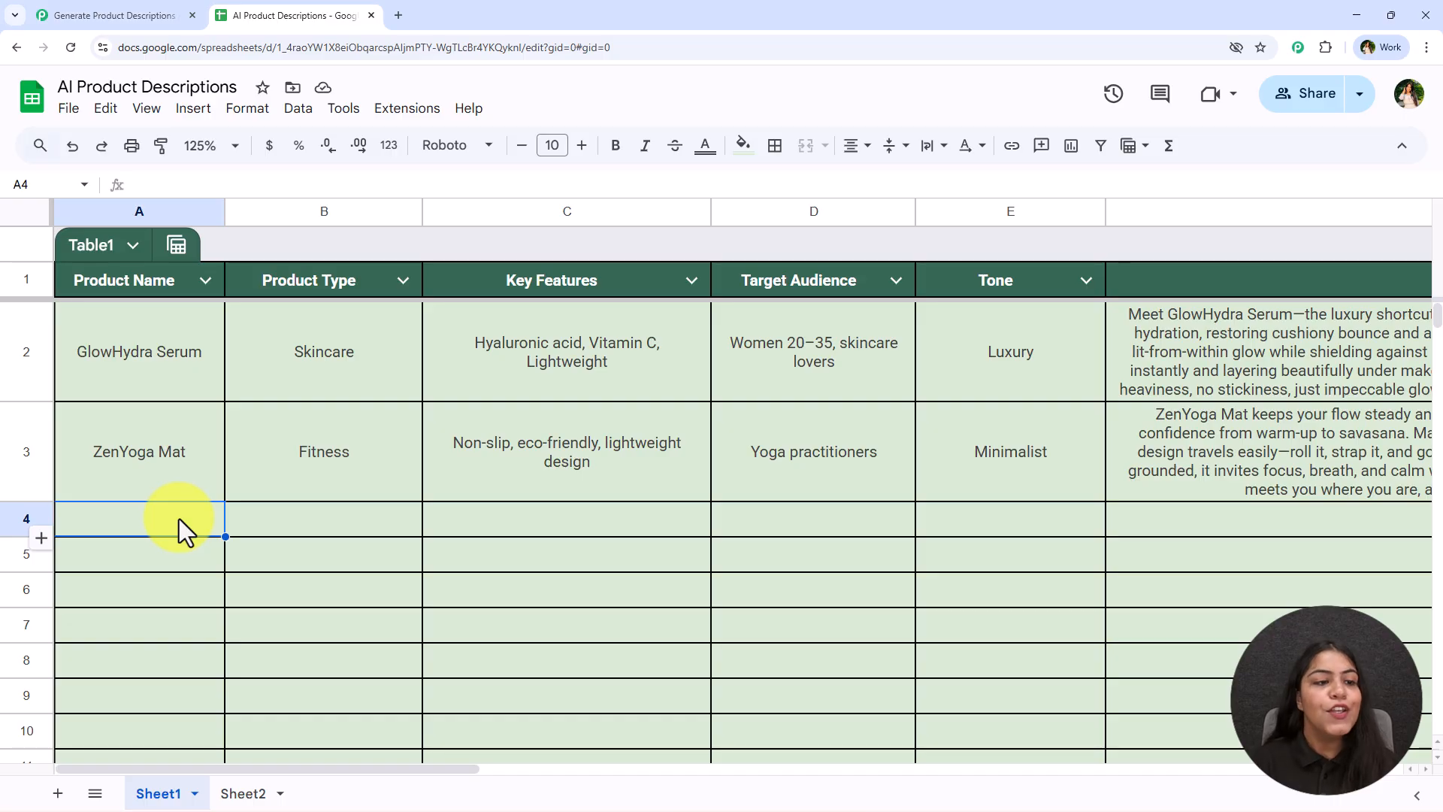
Fill row 4 with AeroPulse Earbuds, Electronics, Wireless, Noise-cancelling, Sweat-resistant, Commuters, Fitness enthusiasts, and tone Energetic
key("ctrl+y")
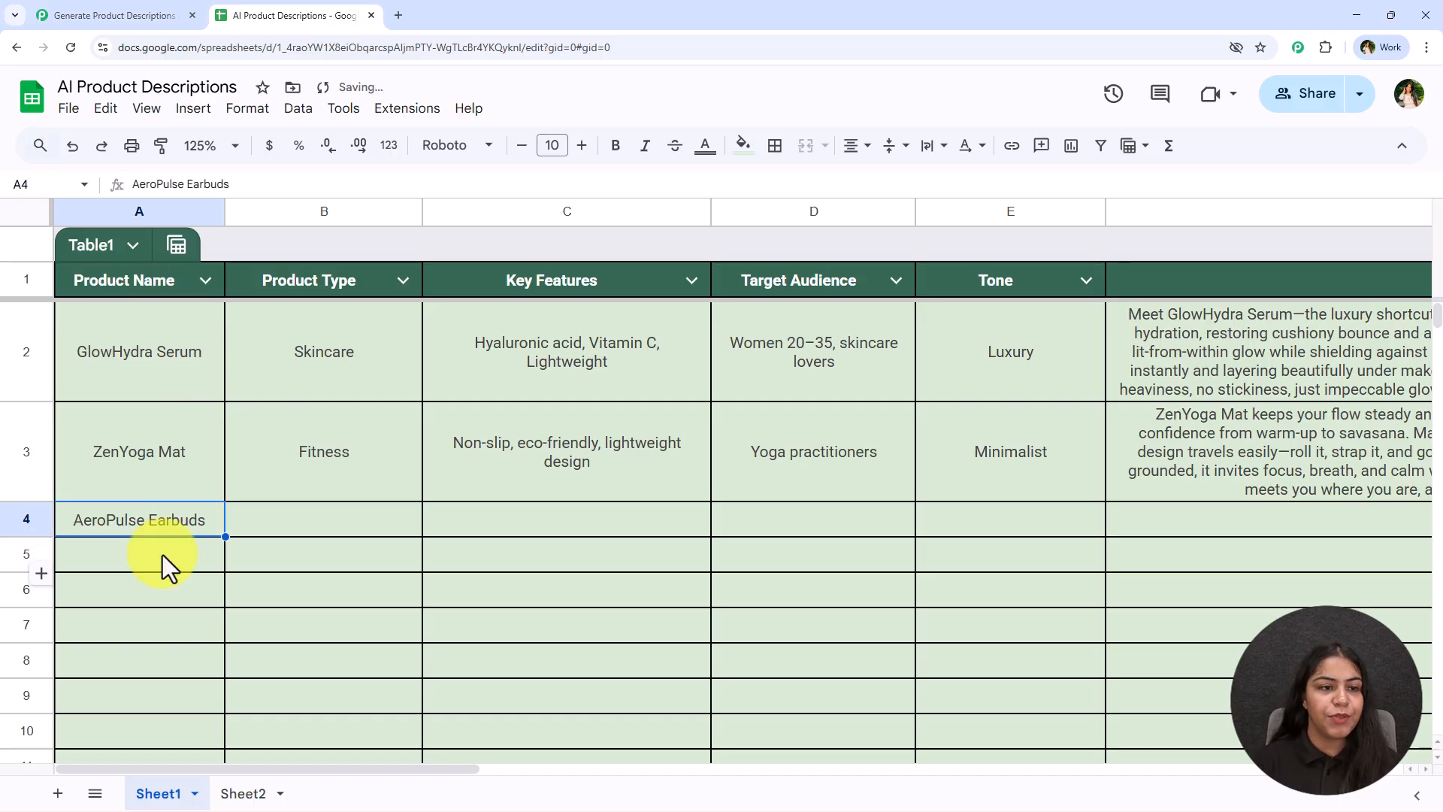
key("ctrl+y")
key("ctrl+y")
key("ctrl+y")
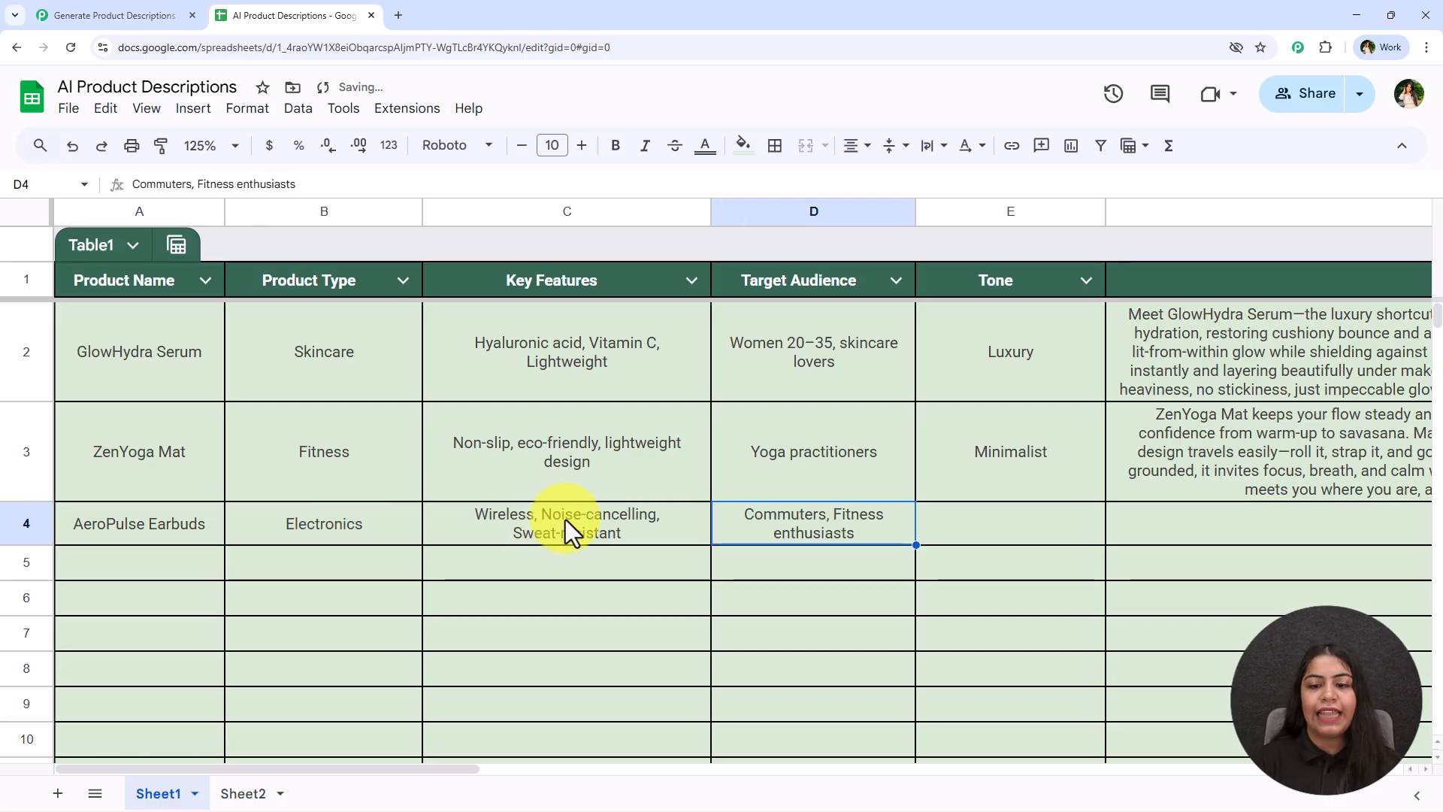
key("ctrl+y")
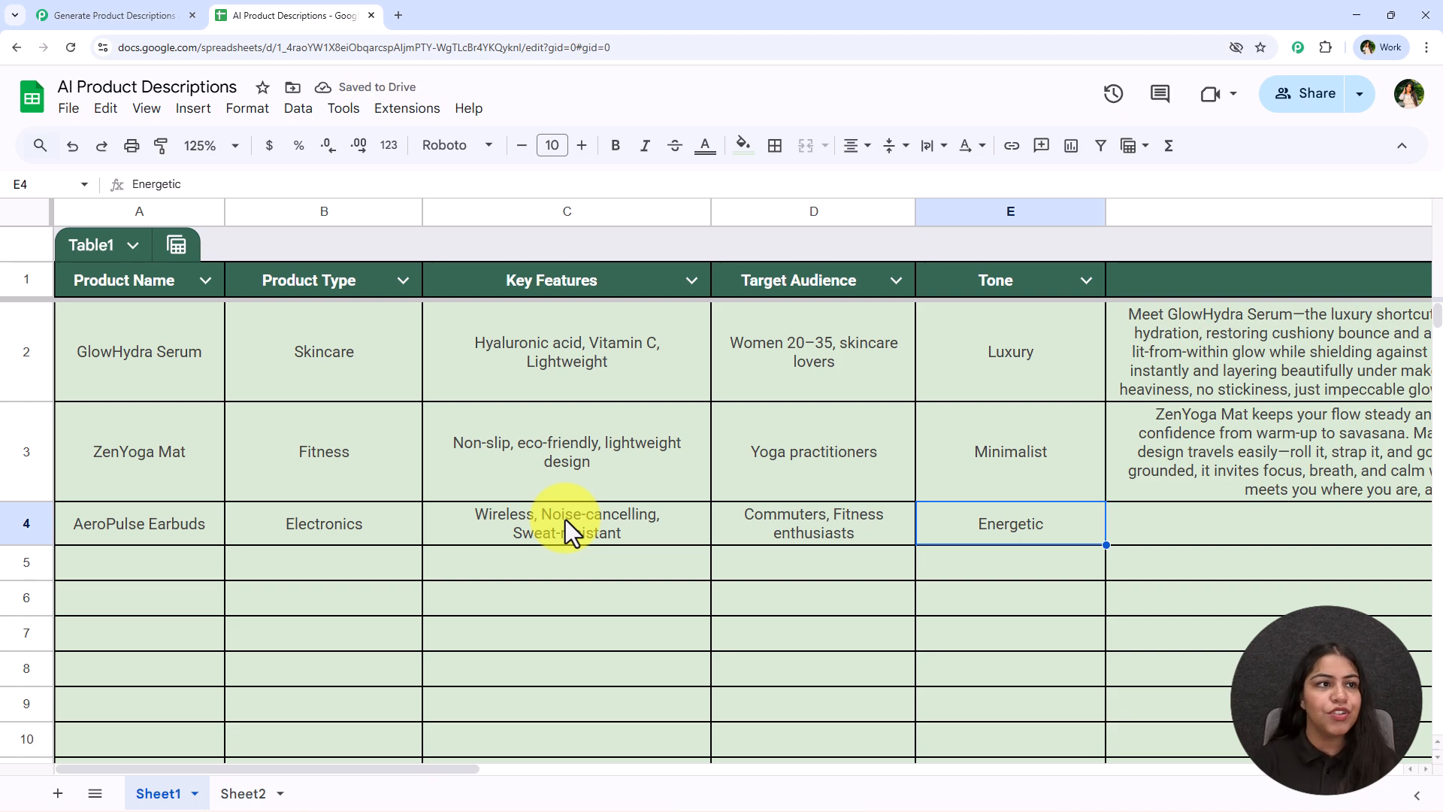
Examine the webhook response captured in the trigger setup against the new spreadsheet row
left_click(47, 13)
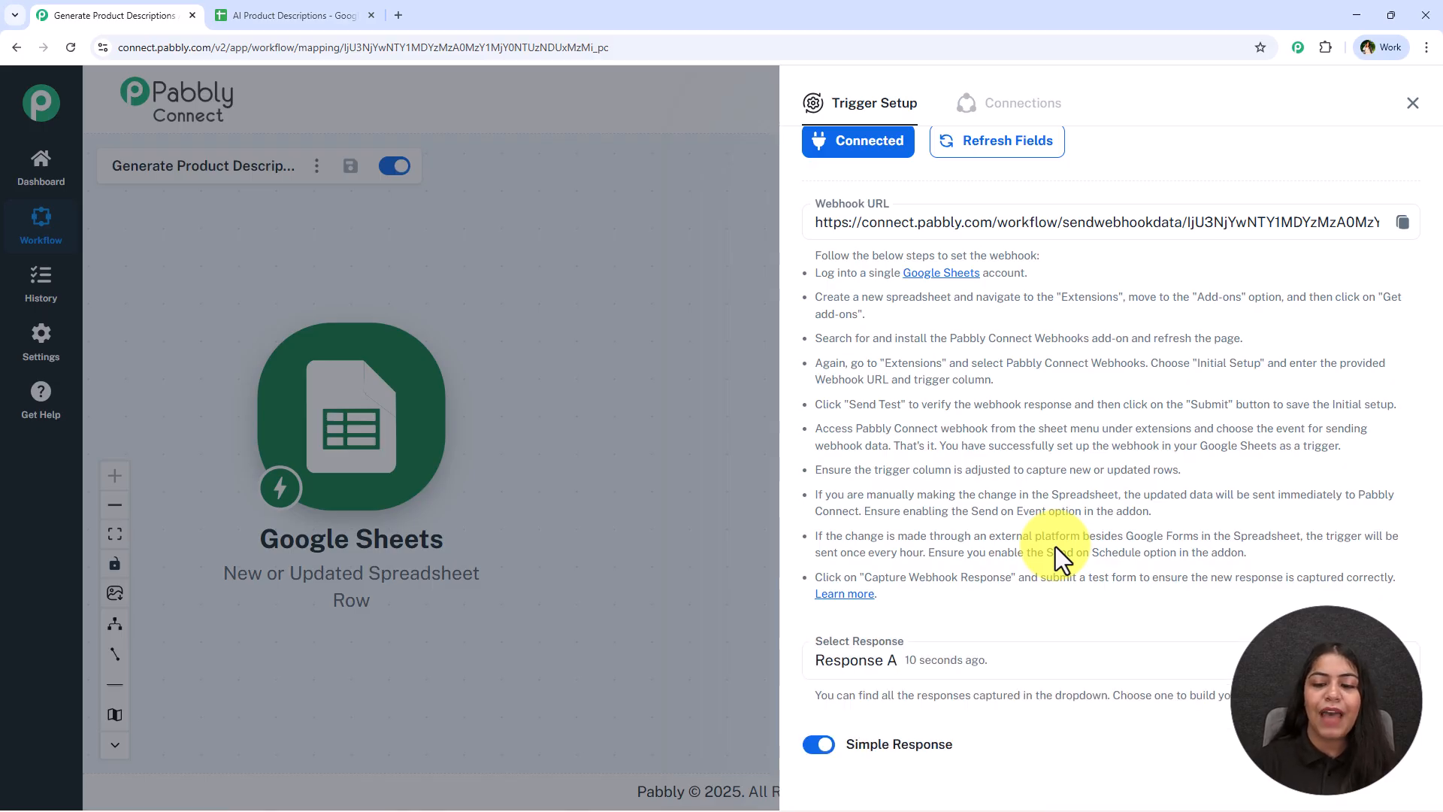
scroll(1056, 547, "down", 3)
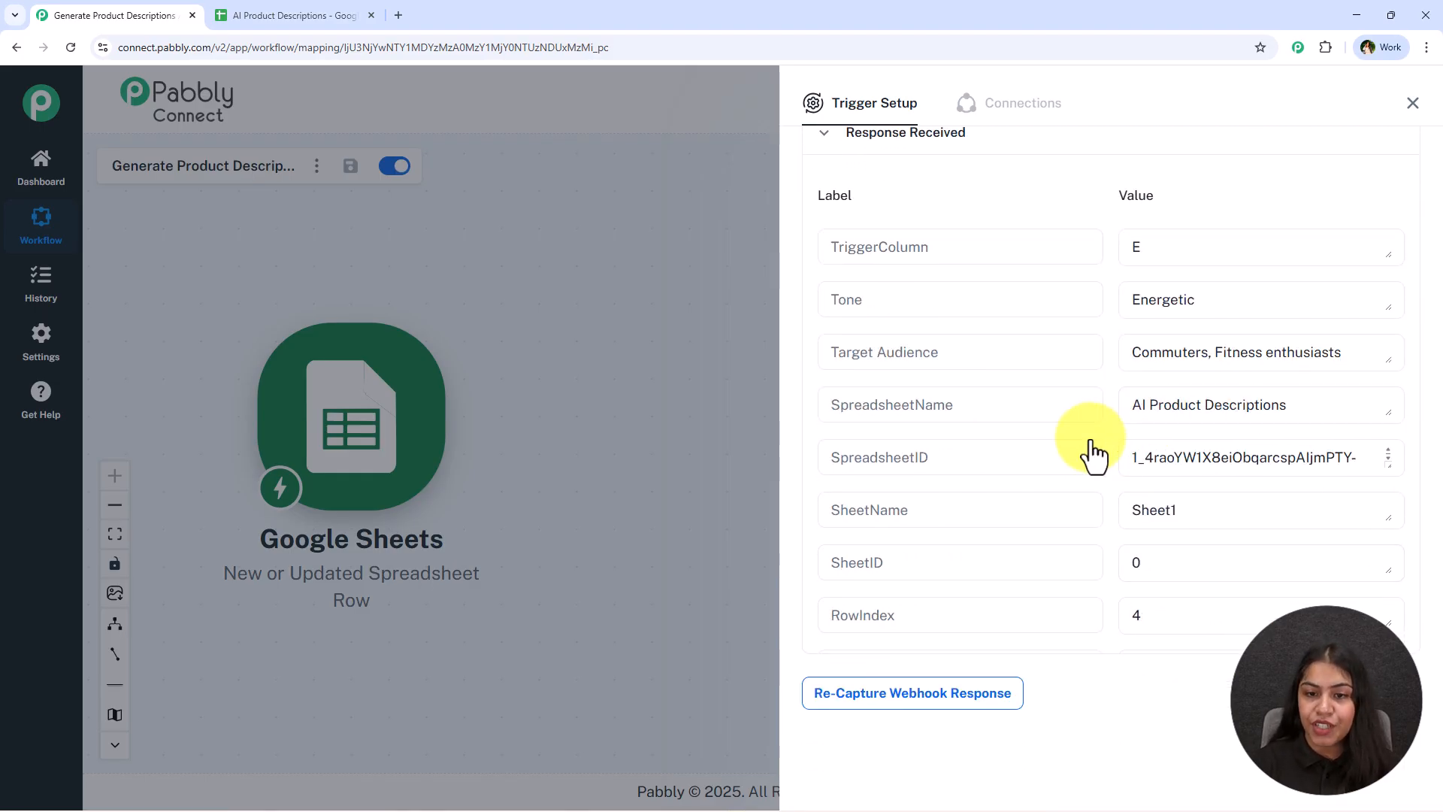
double_click(1278, 299)
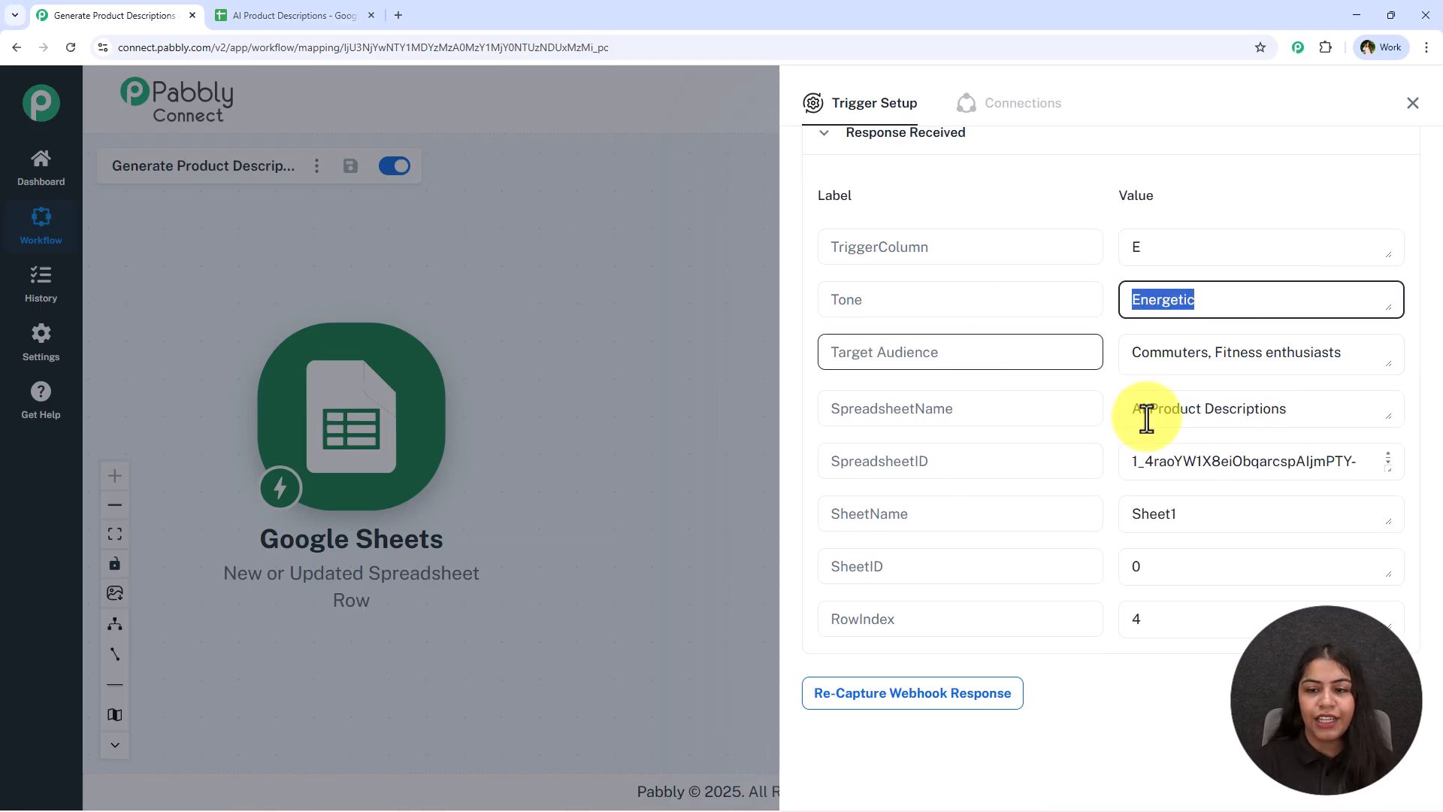
left_click_drag(1304, 415, 937, 413)
scroll(1172, 447, "down", 3)
left_click_drag(1243, 543, 1133, 564)
left_click(1193, 642)
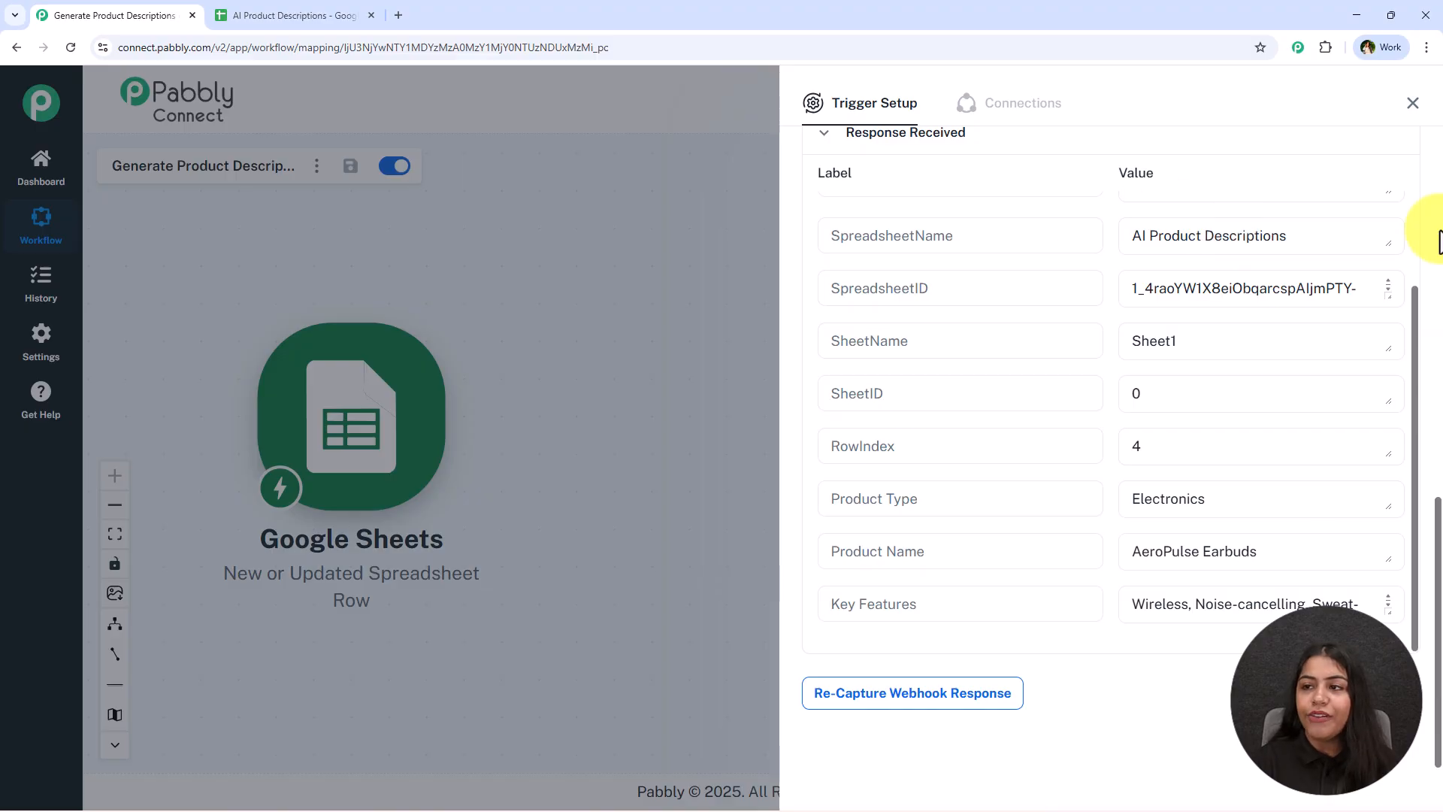
left_click(294, 15)
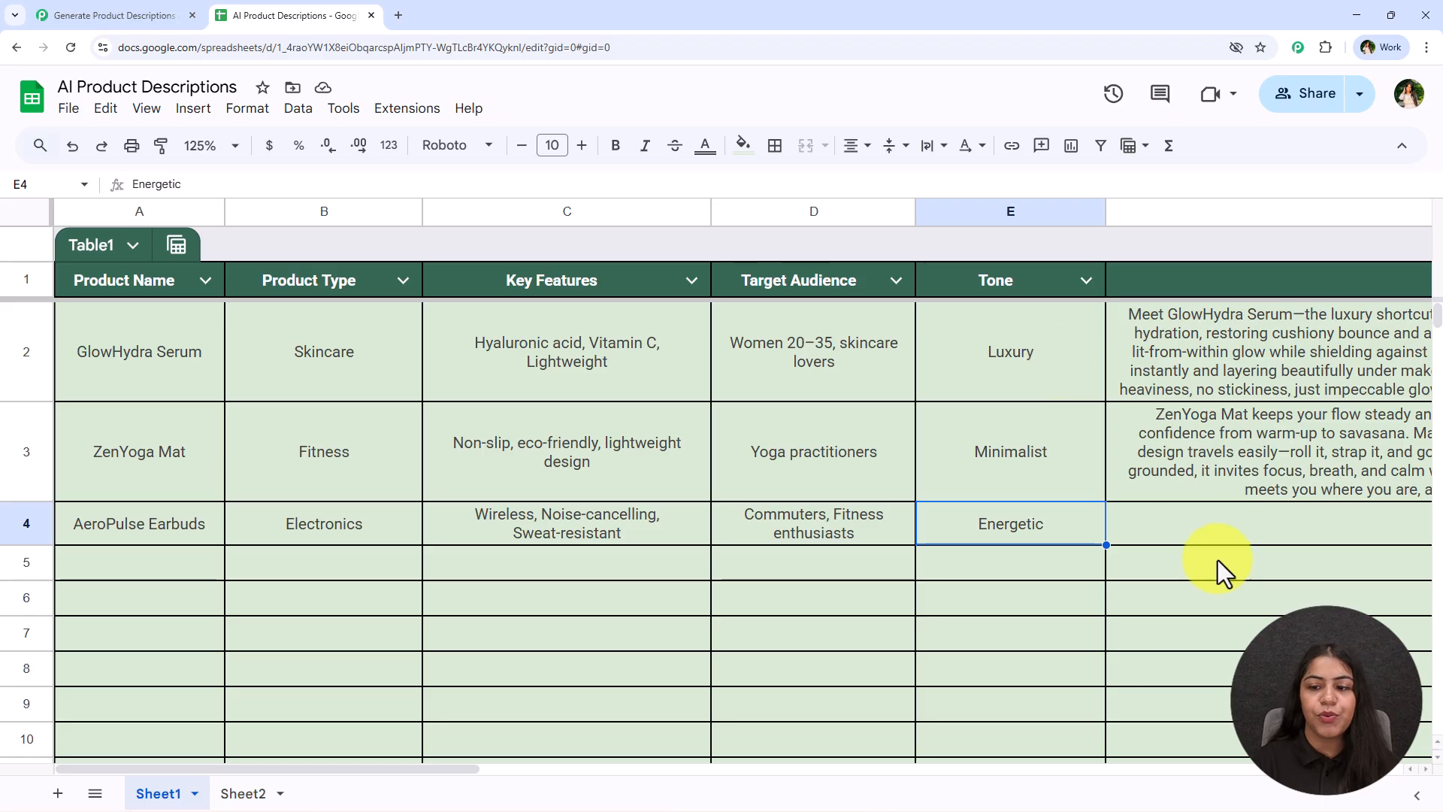
left_click(129, 13)
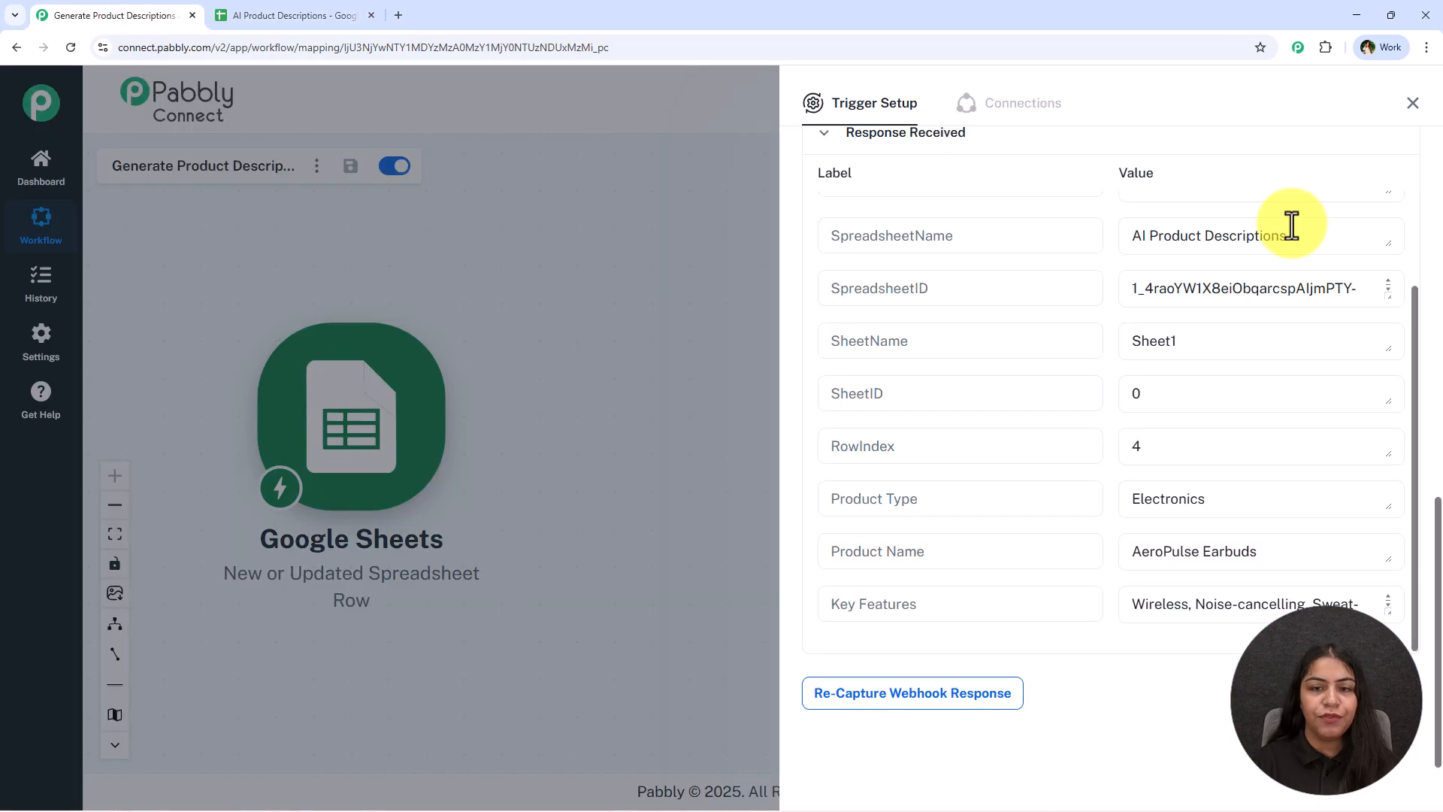
Add an OpenAI (ChatGPT, DALL-E, Whisper) action with the ChatGPT event and start connecting it
left_click(1409, 118)
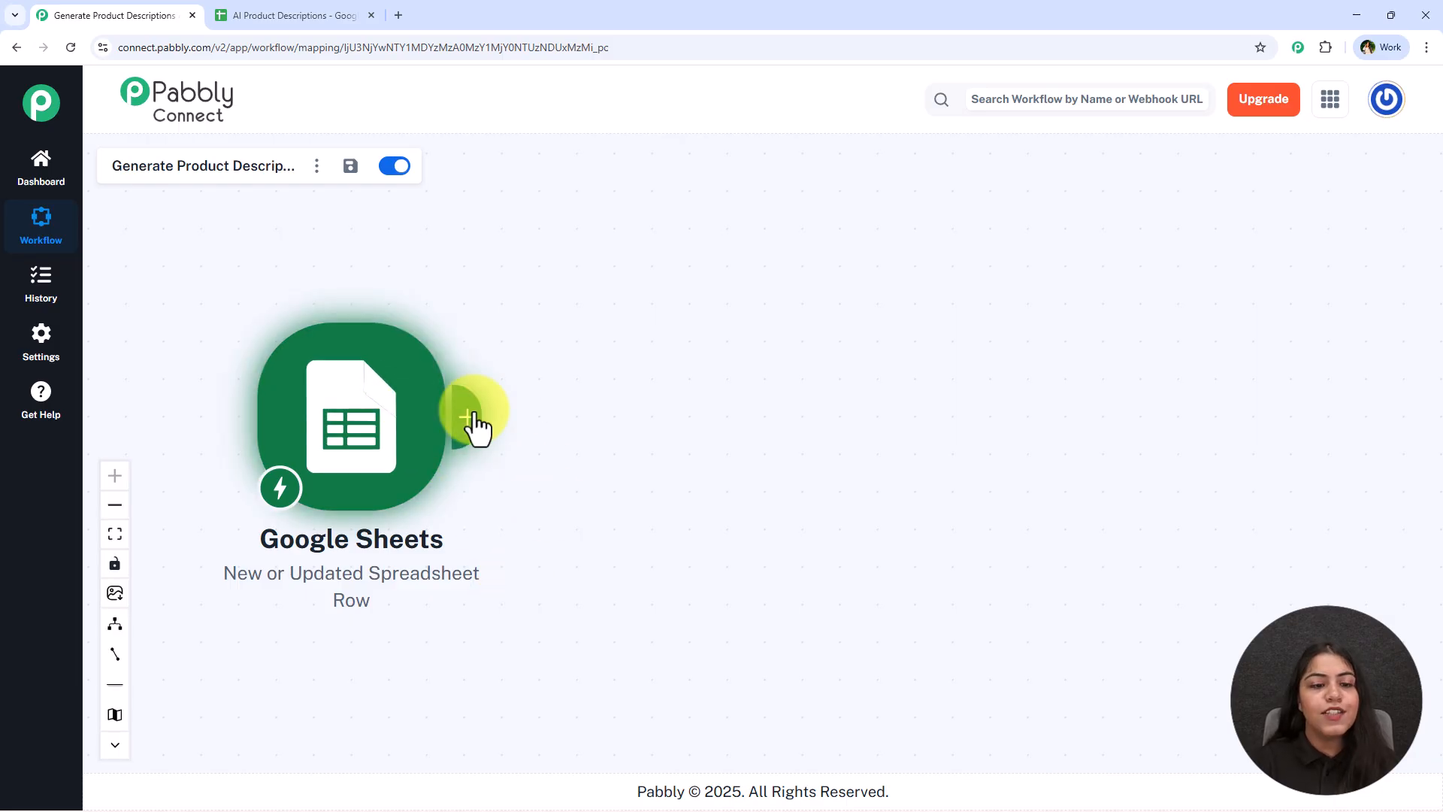
left_click(473, 419)
type("OpenAI")
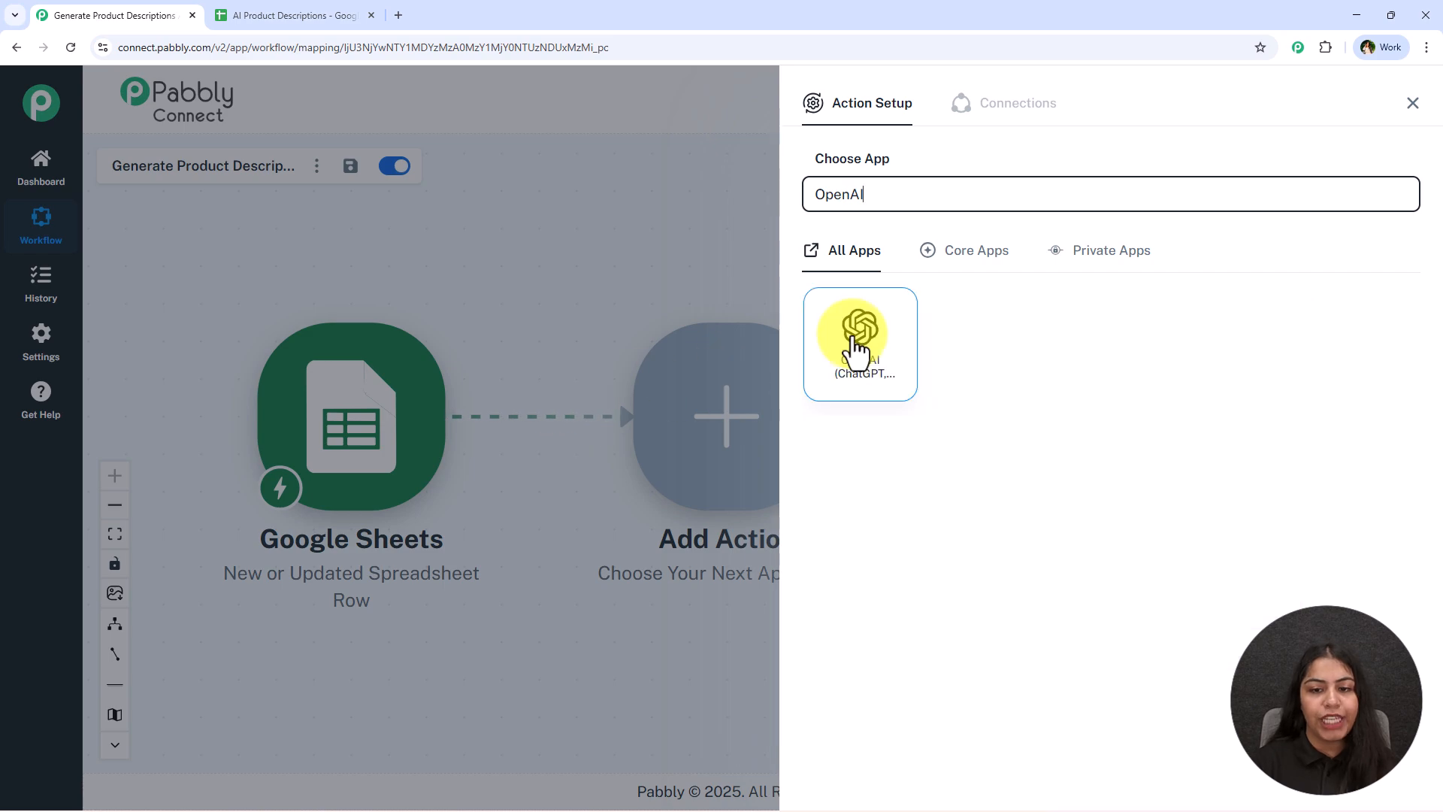
left_click(856, 385)
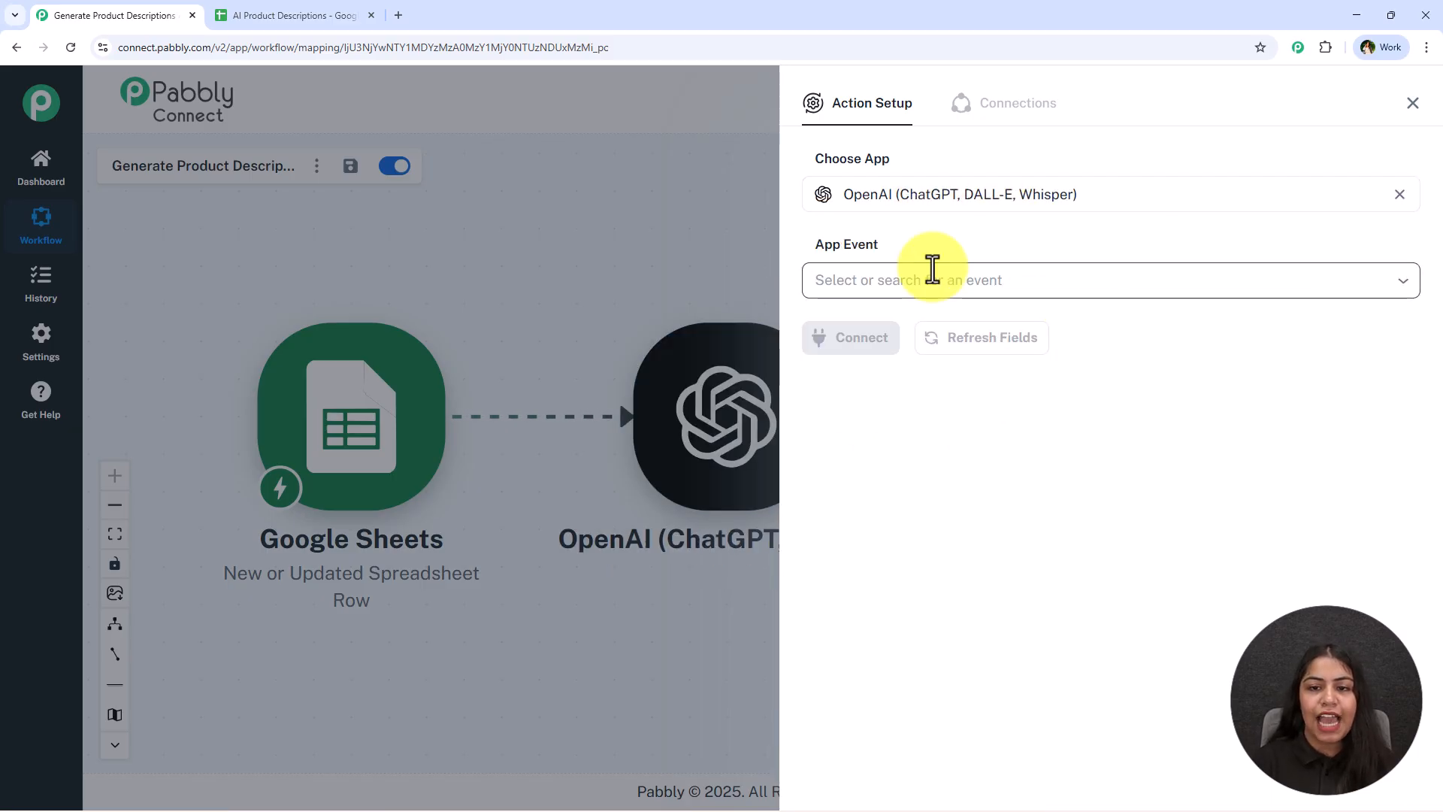
left_click(831, 284)
left_click(1198, 332)
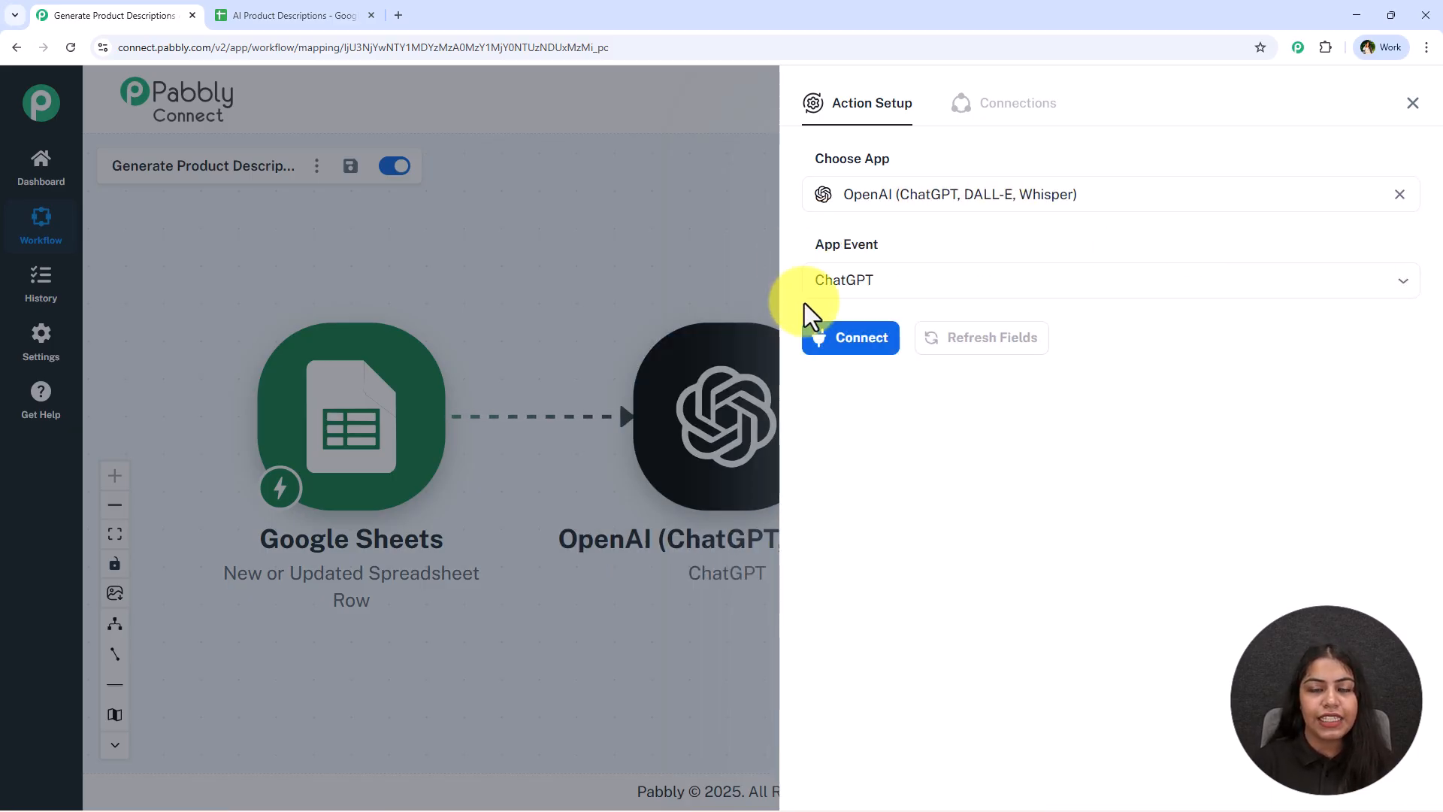
left_click(887, 340)
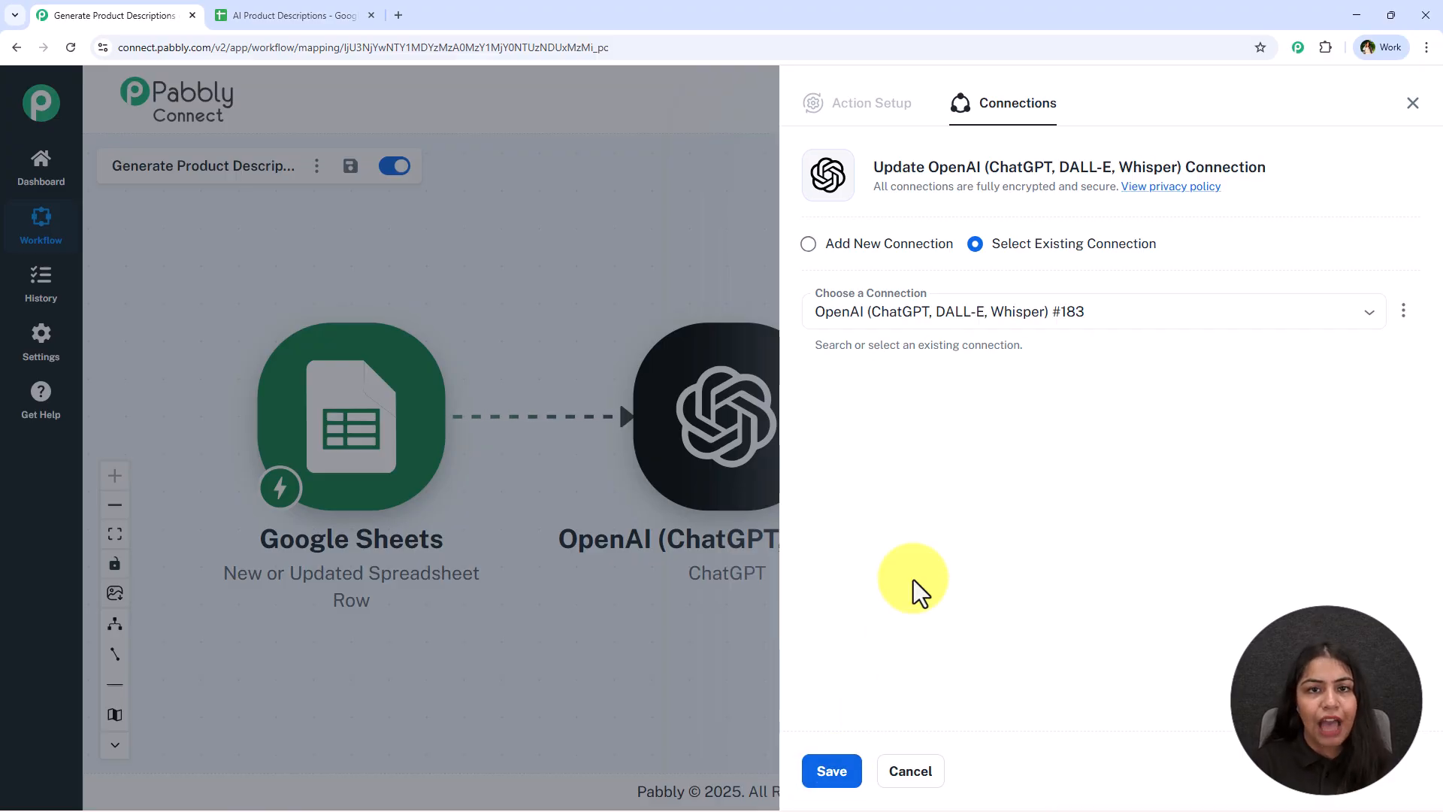
Choose to add a new OpenAI connection and open the OpenAI API Keys page
left_click(902, 245)
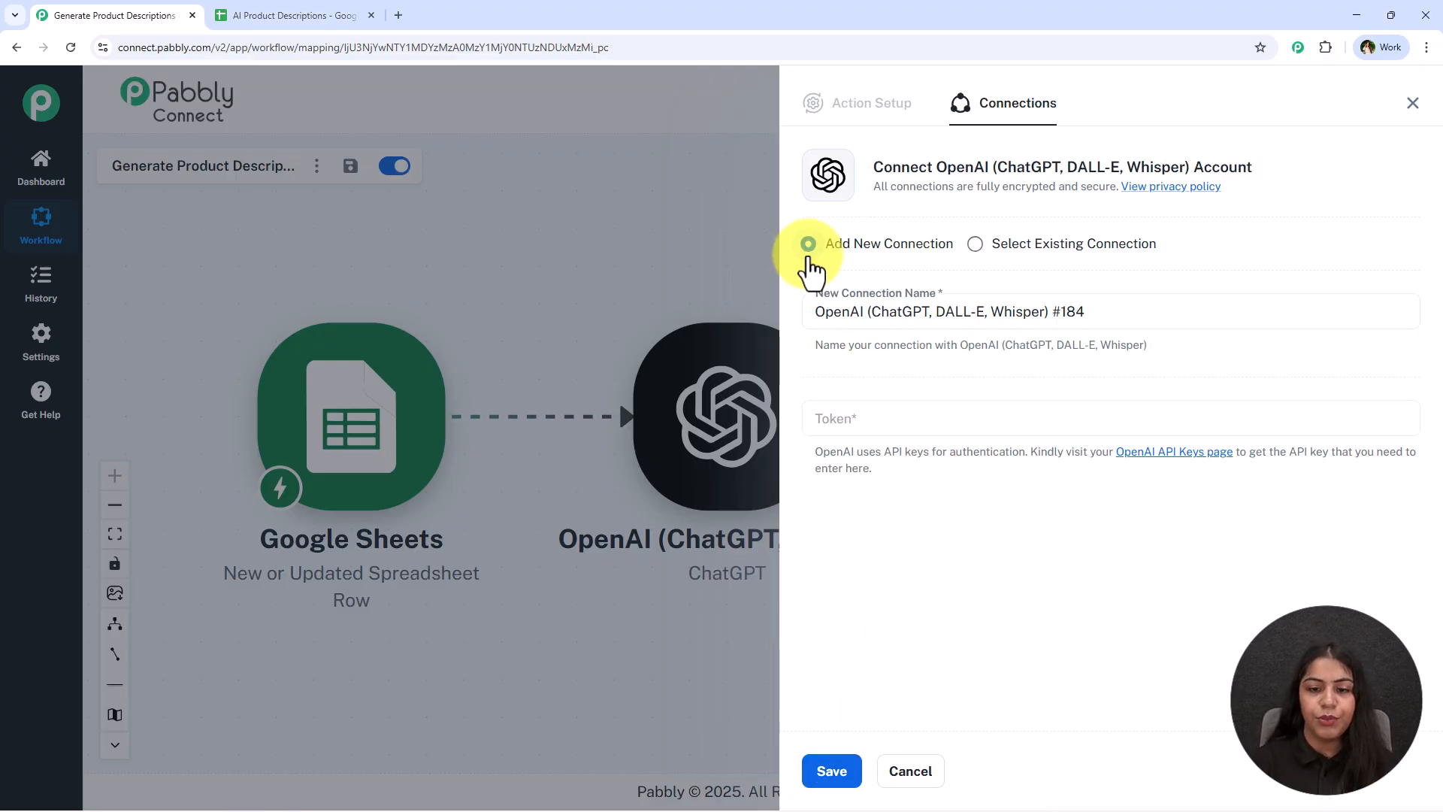
left_click(863, 421)
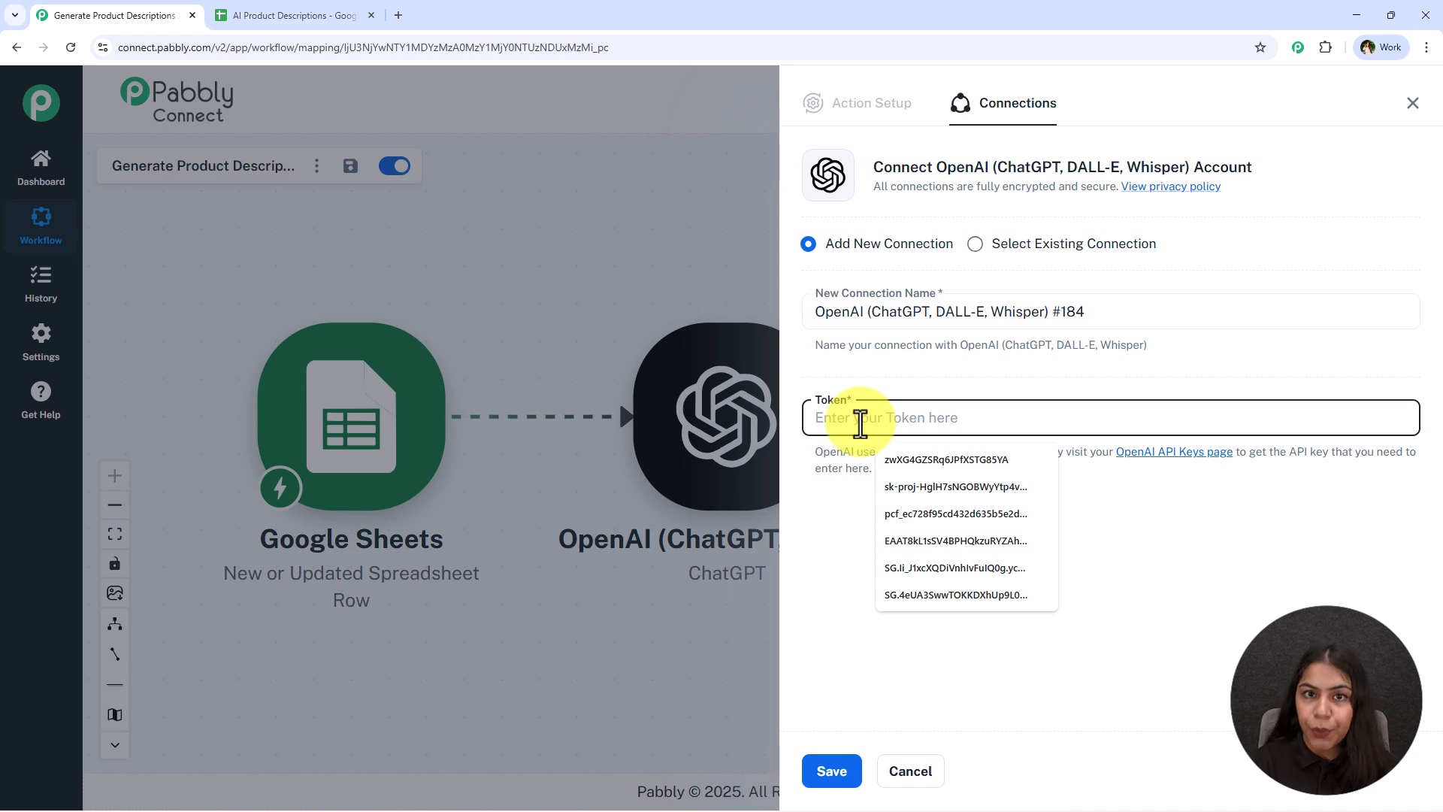
left_click_drag(1031, 451, 1411, 499)
left_click(1036, 484)
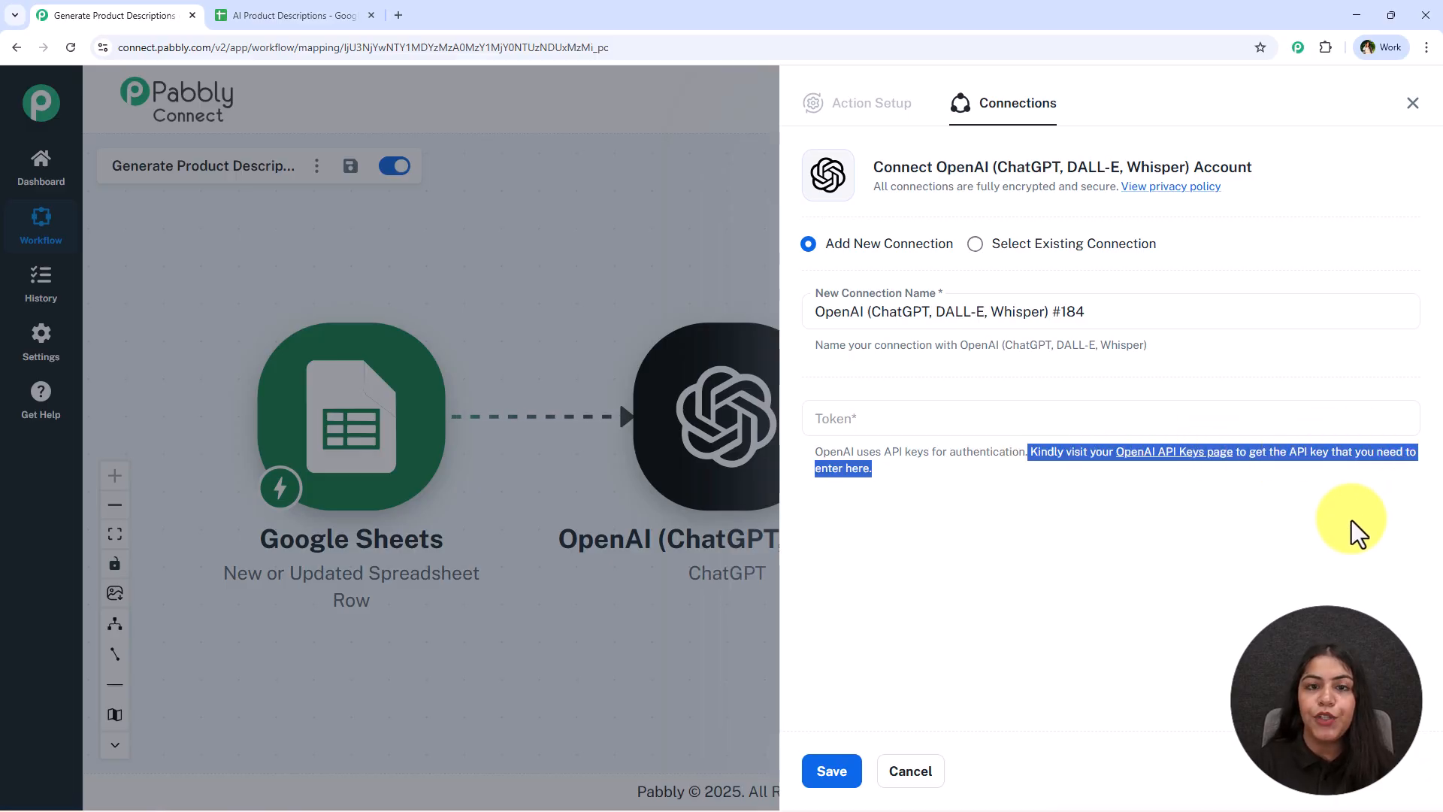
left_click(1339, 537)
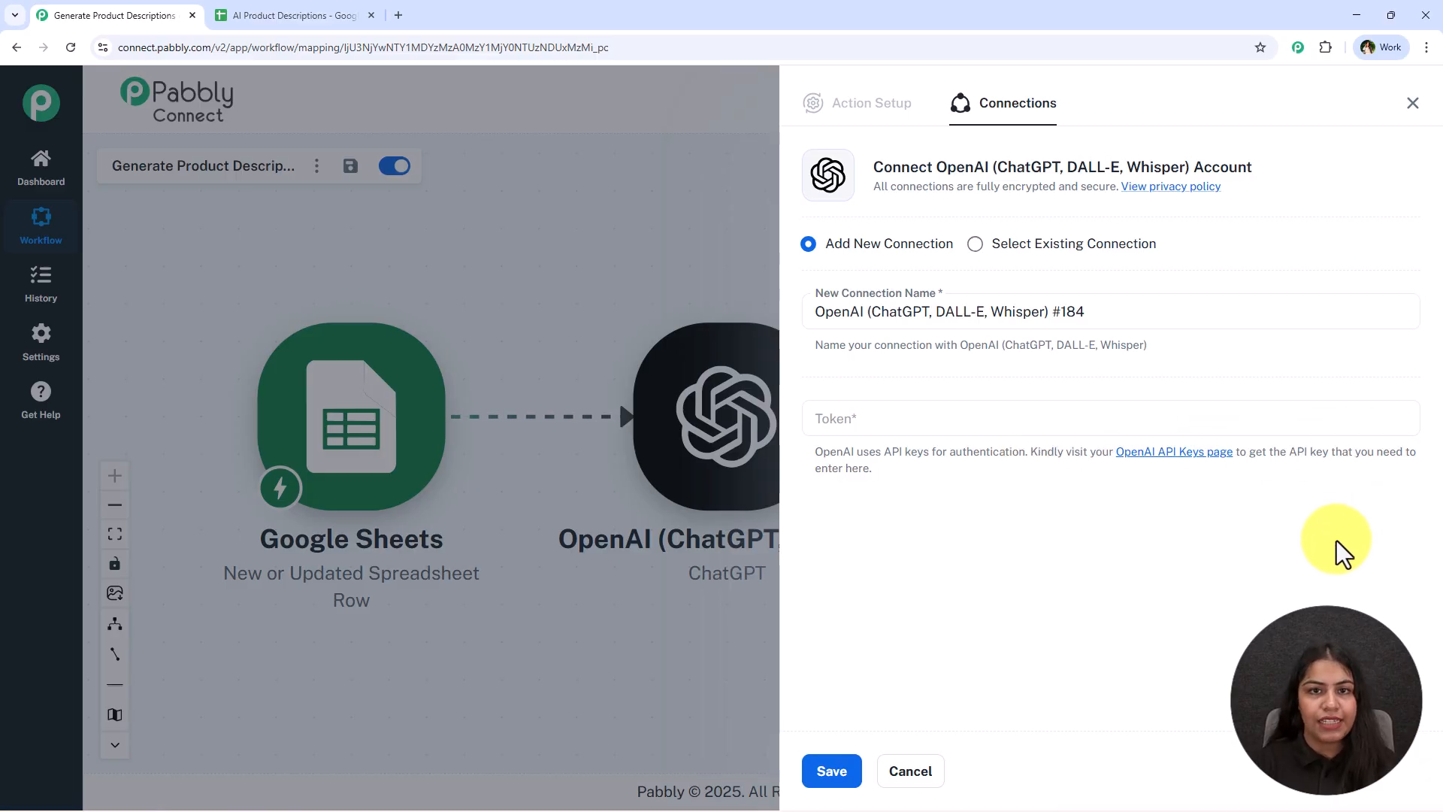
left_click(1150, 473)
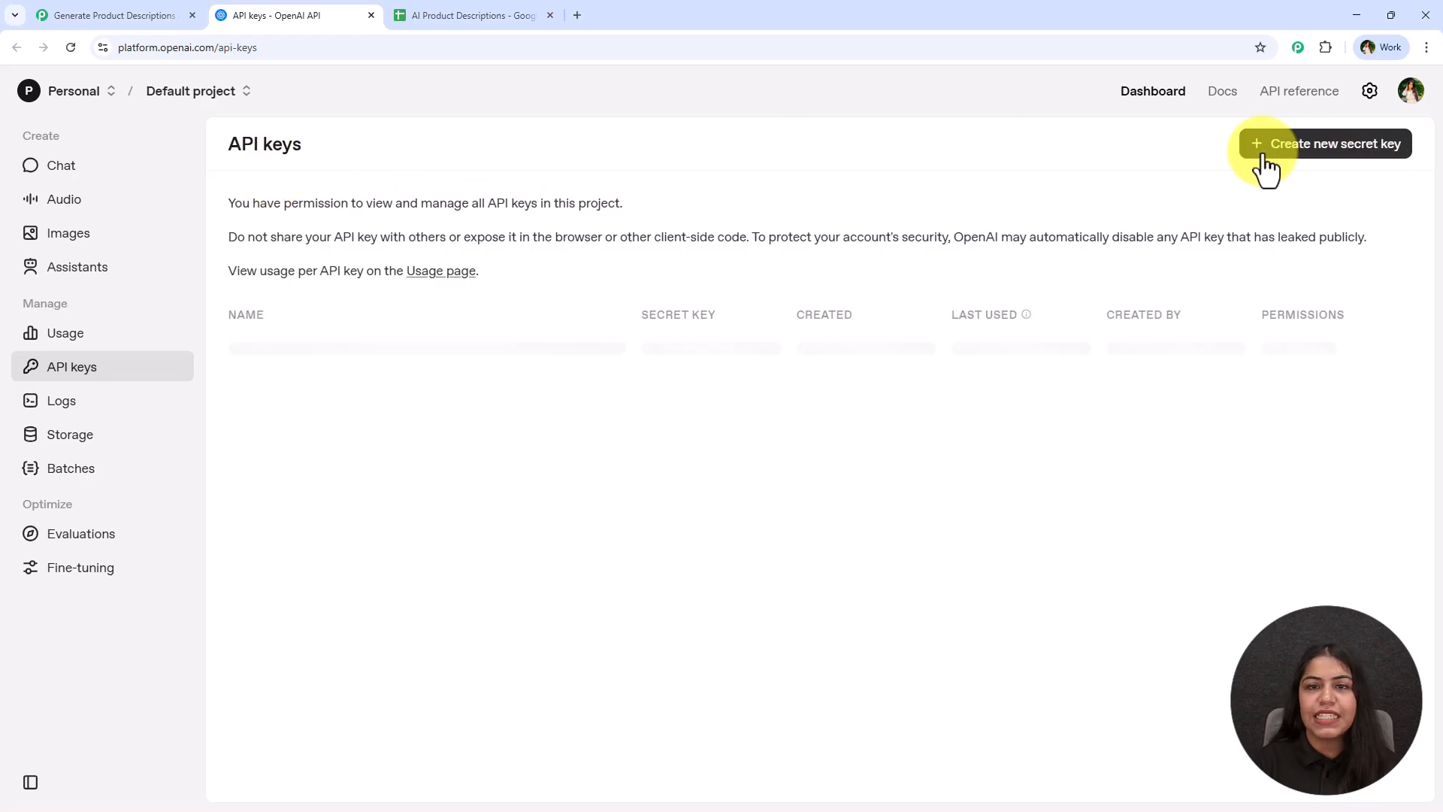
Create a new OpenAI secret key named Test and copy it
left_click(1325, 154)
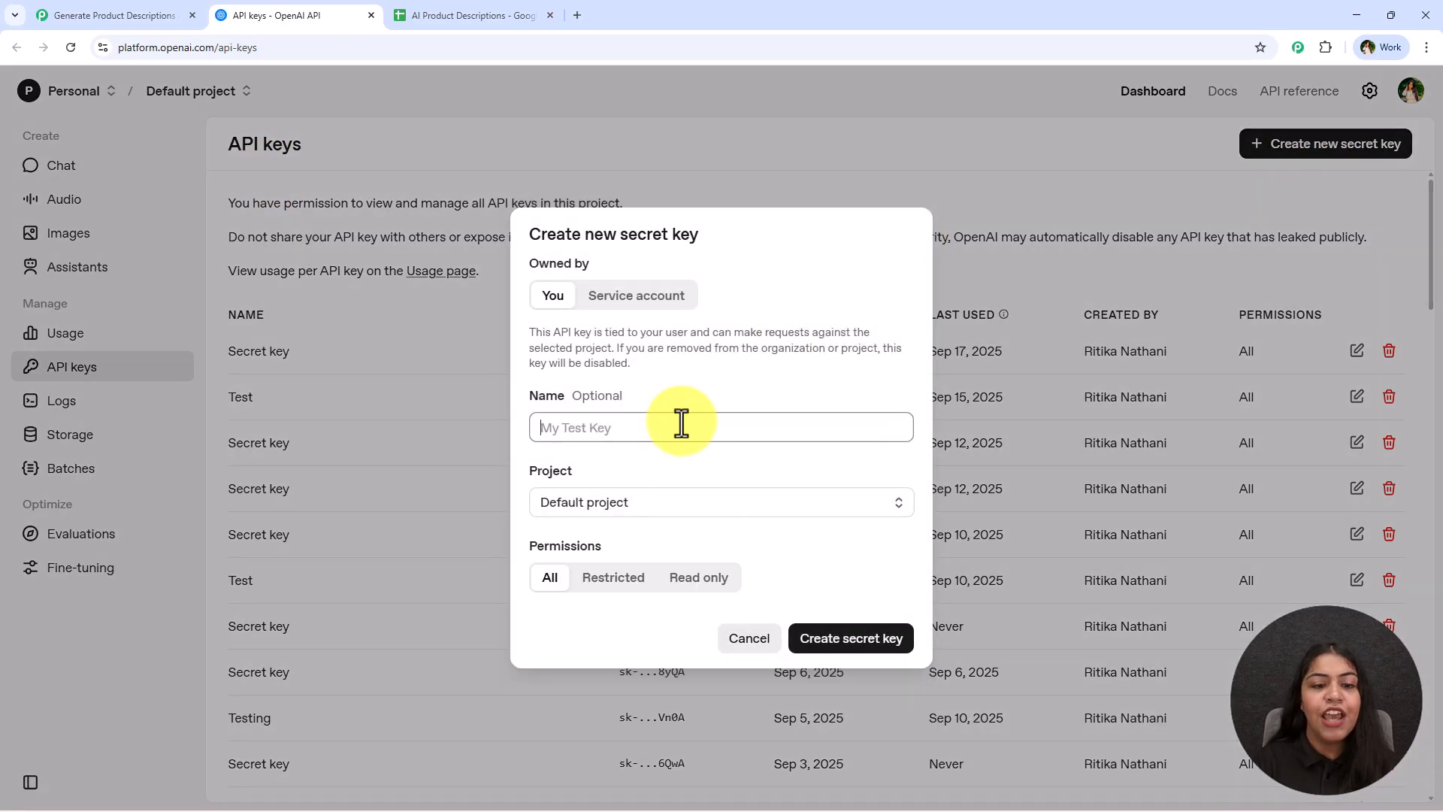
type("Test")
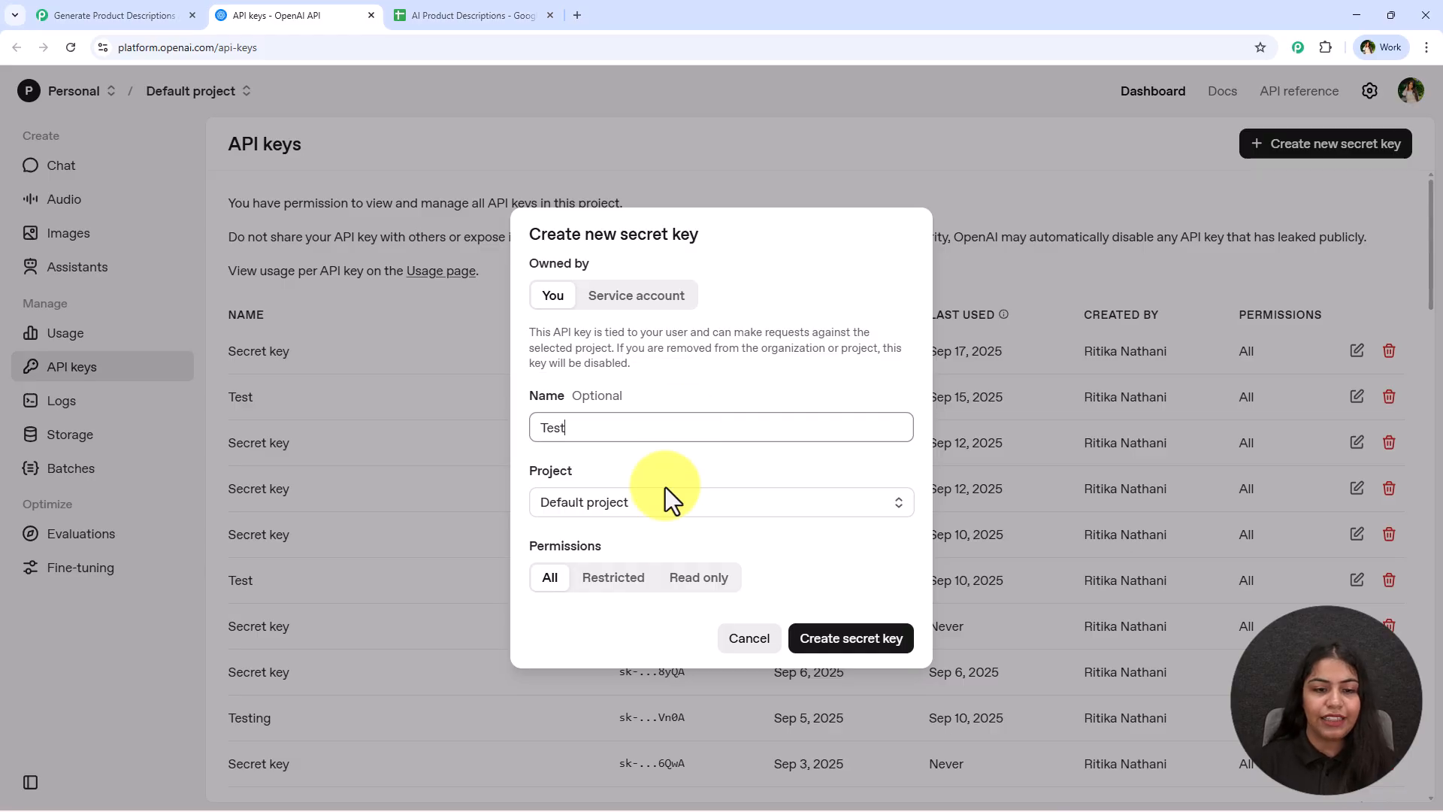
left_click(864, 644)
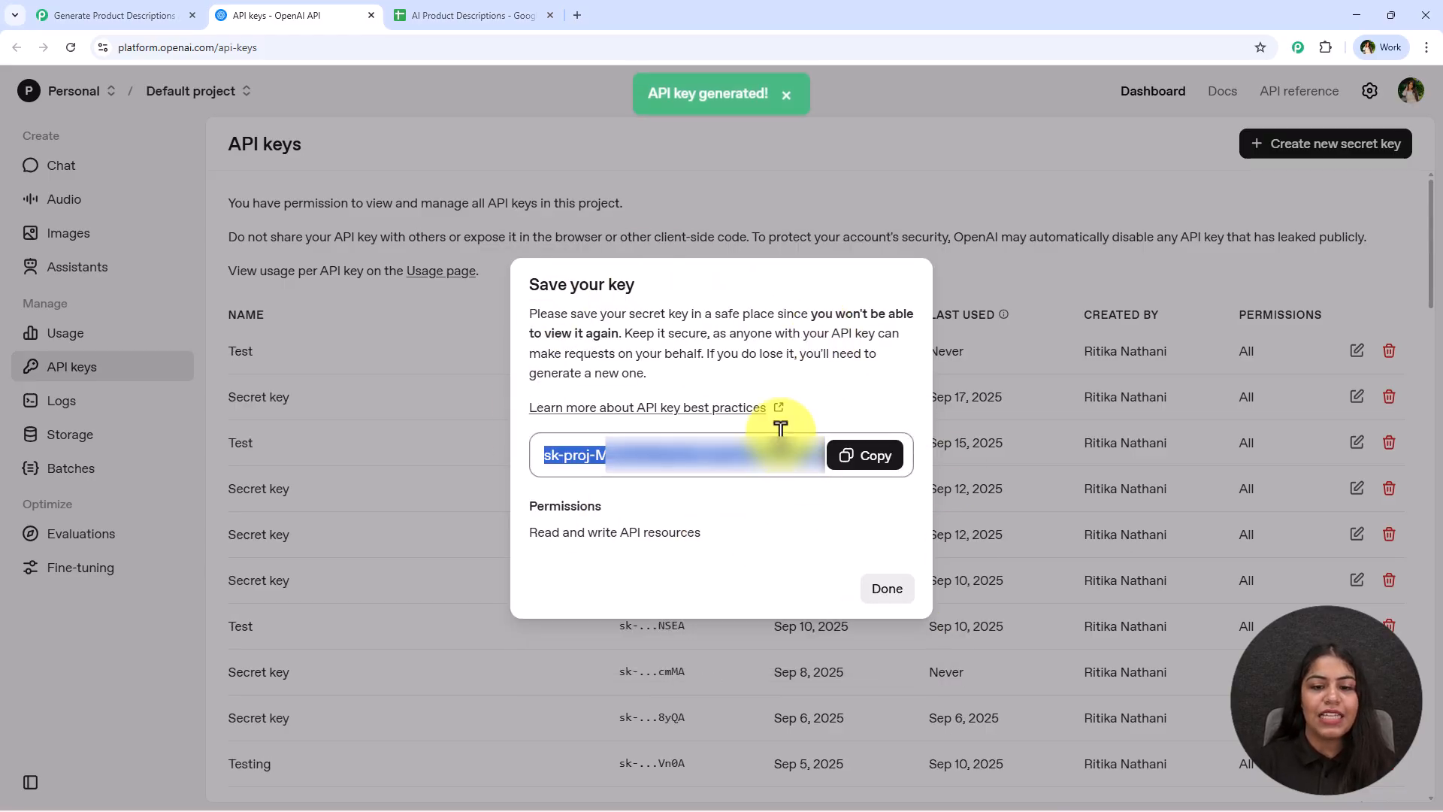
left_click(864, 456)
left_click(887, 590)
Paste the API key into the new connection's Token field and save the connection
left_click(124, 16)
left_click(877, 410)
key("ctrl+v")
left_click(831, 773)
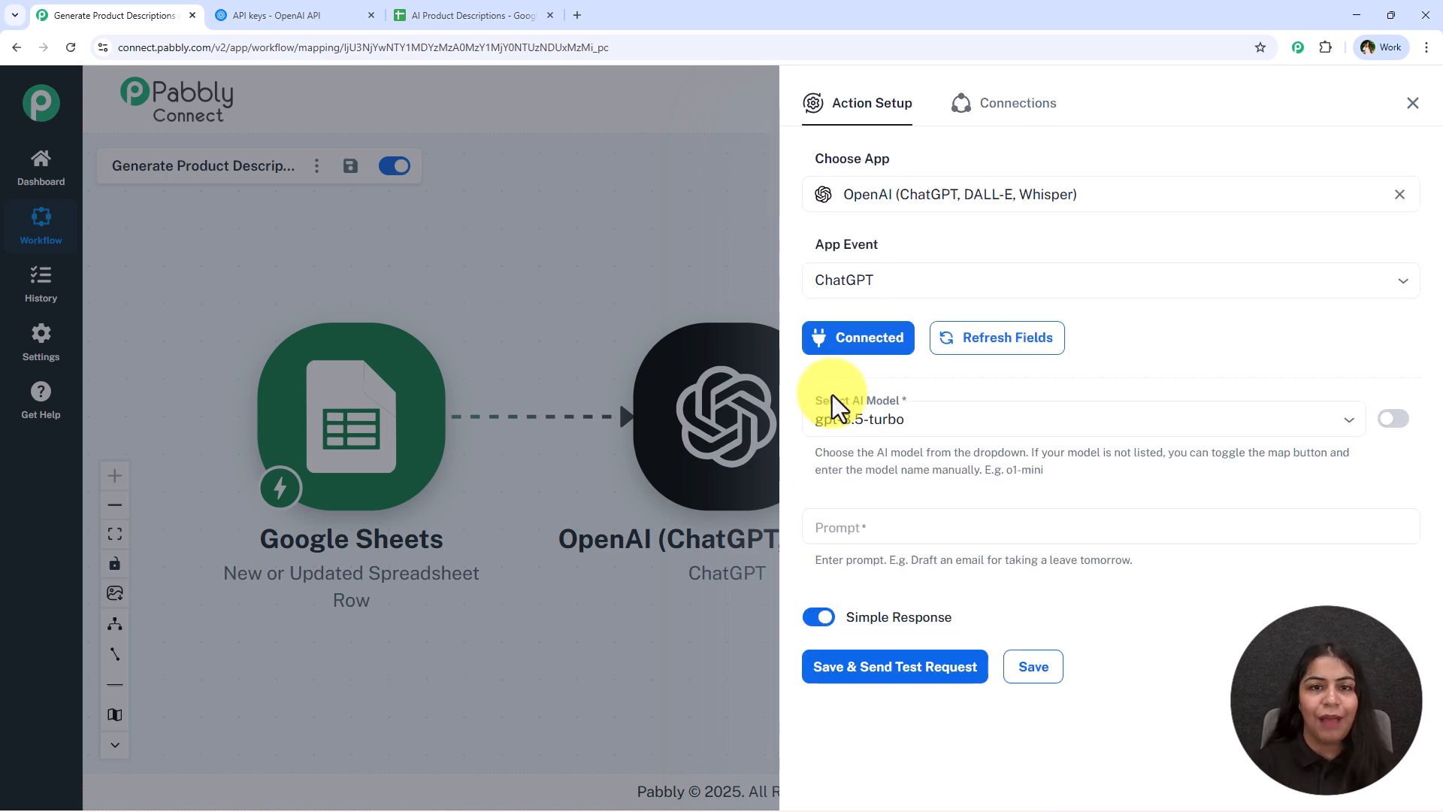
Select gpt-5 as the AI model
left_click(891, 424)
type("5")
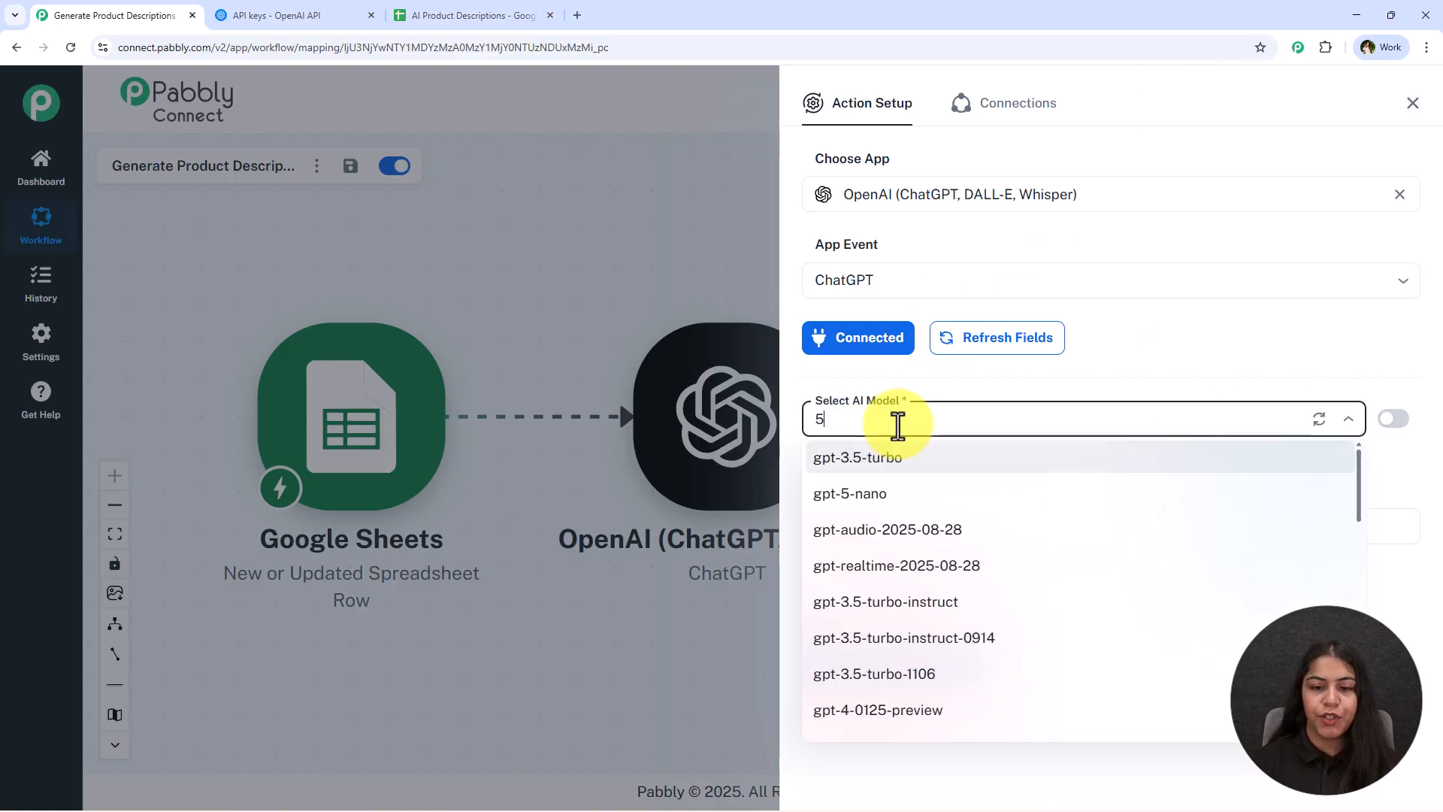
scroll(970, 609, "down", 10)
scroll(975, 606, "down", 3)
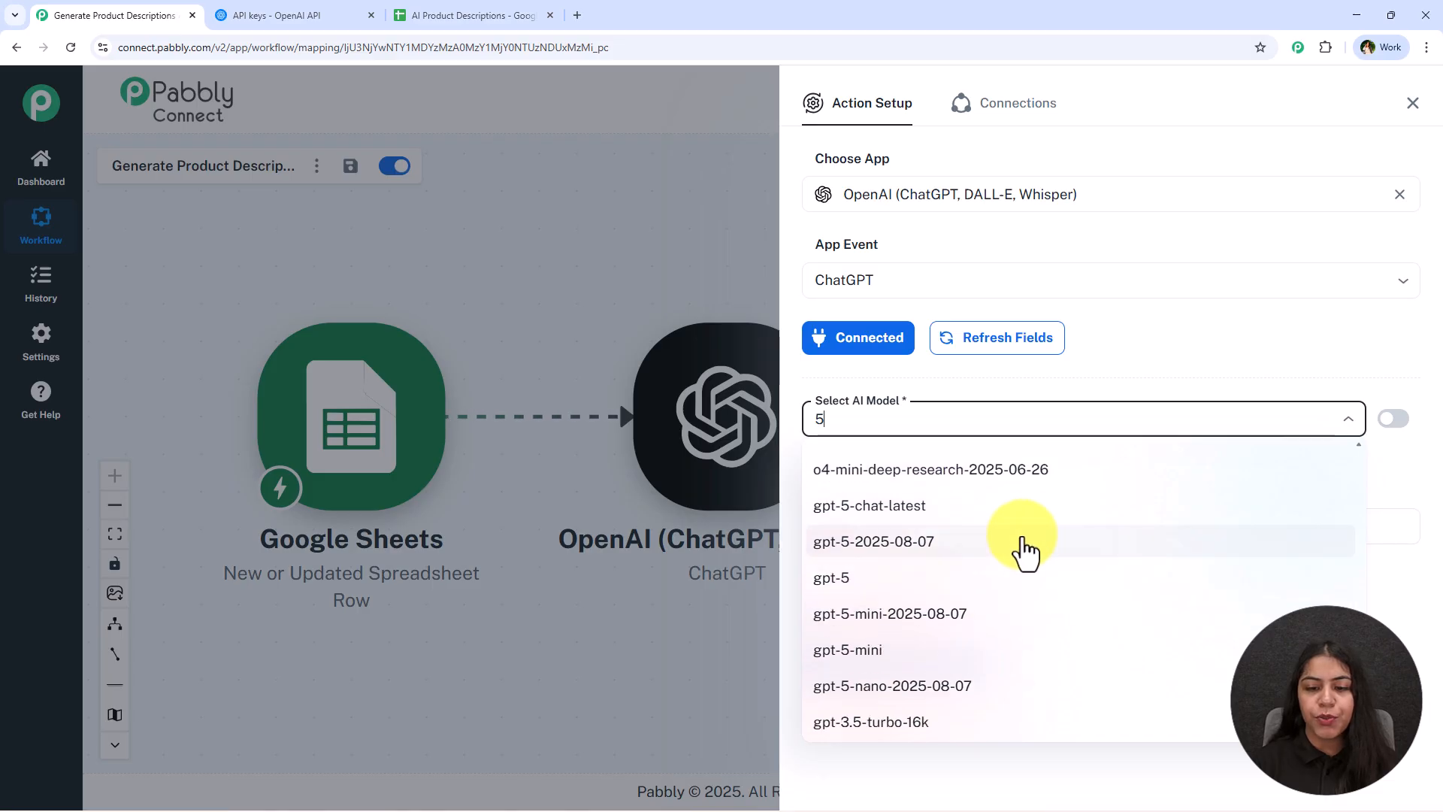
left_click(957, 580)
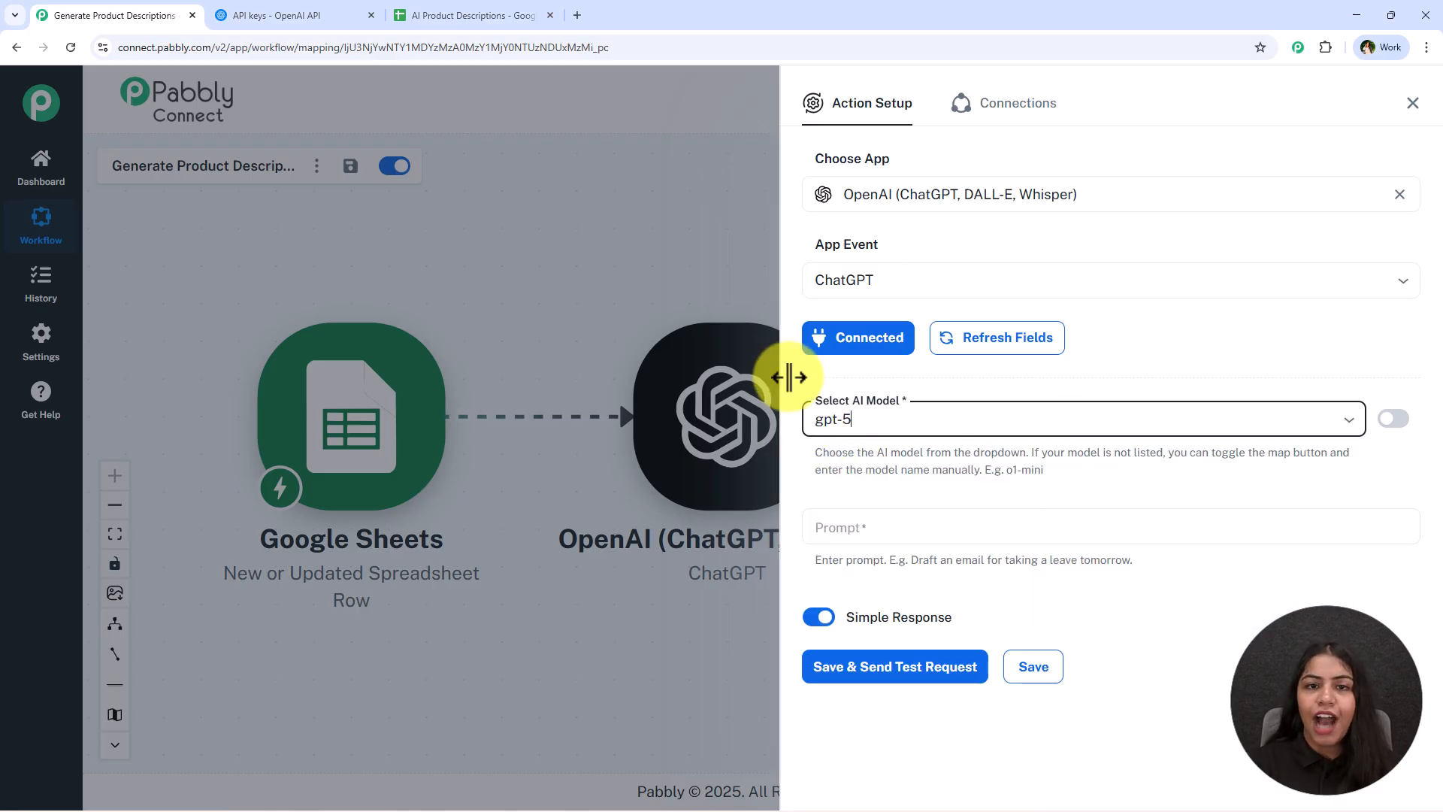
Paste the e-commerce copywriter prompt with product name, category, features, audience and tone placeholders into the Prompt field
left_click(849, 527)
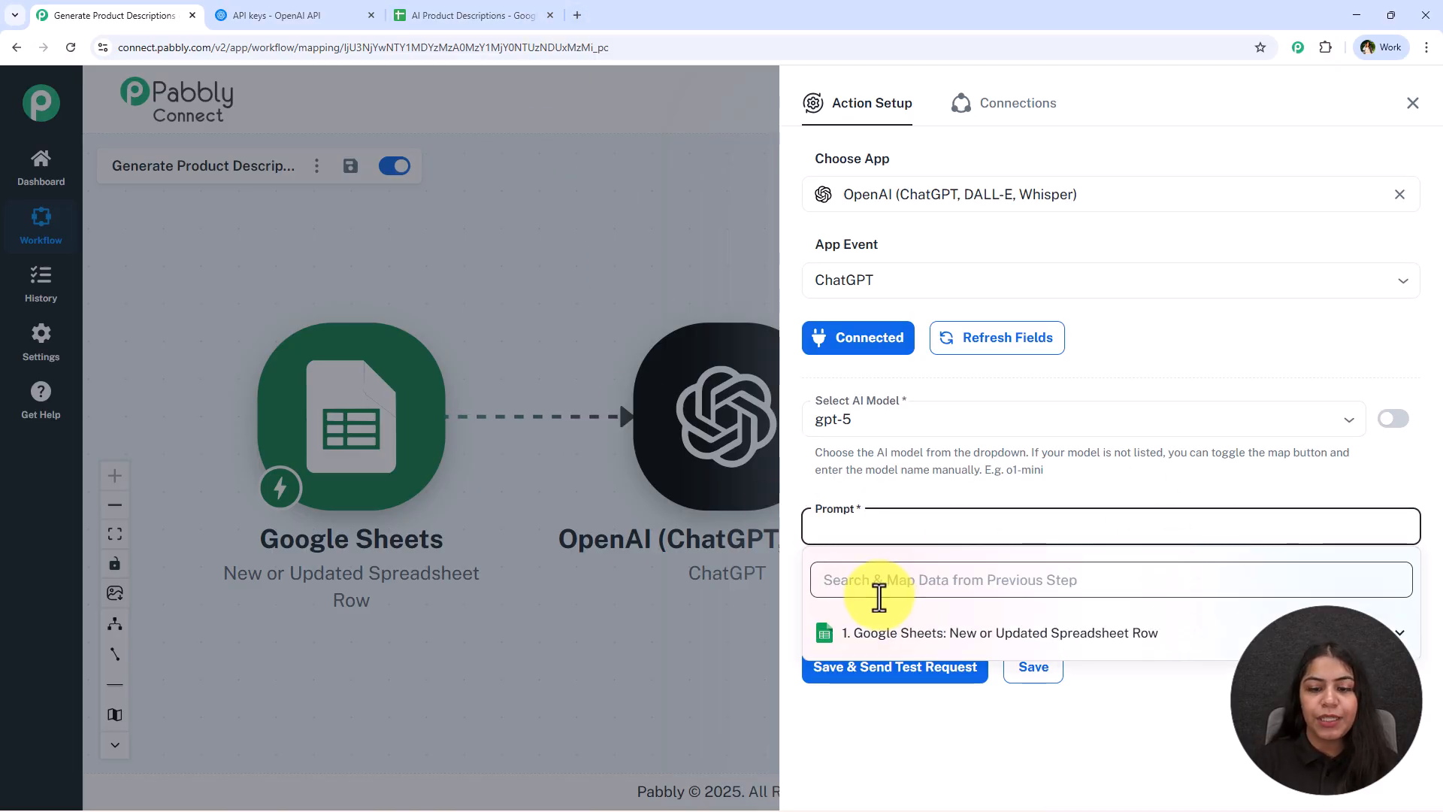
key("ctrl+0")
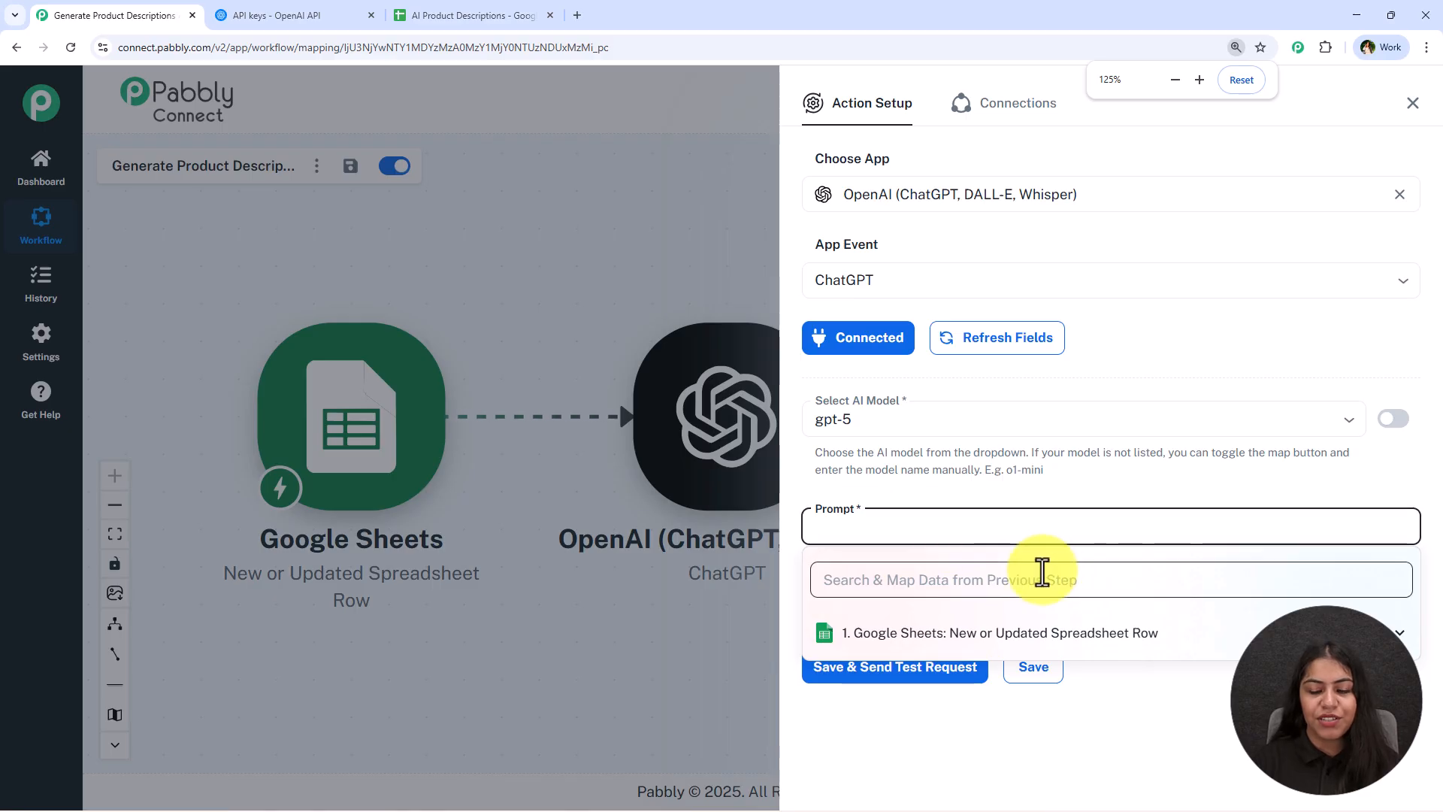
key("ctrl+v")
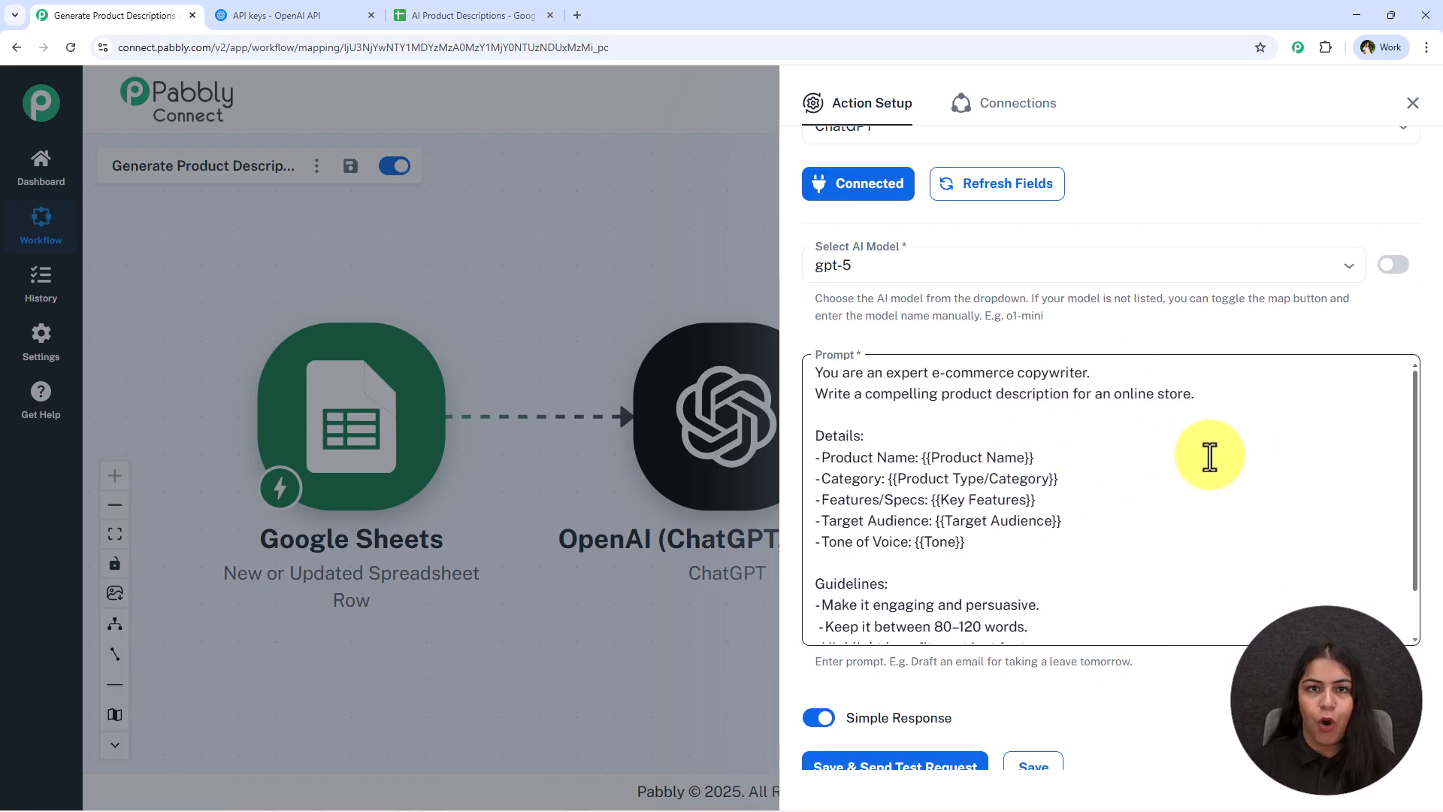
scroll(969, 488, "down", 1)
scroll(974, 487, "up", 1)
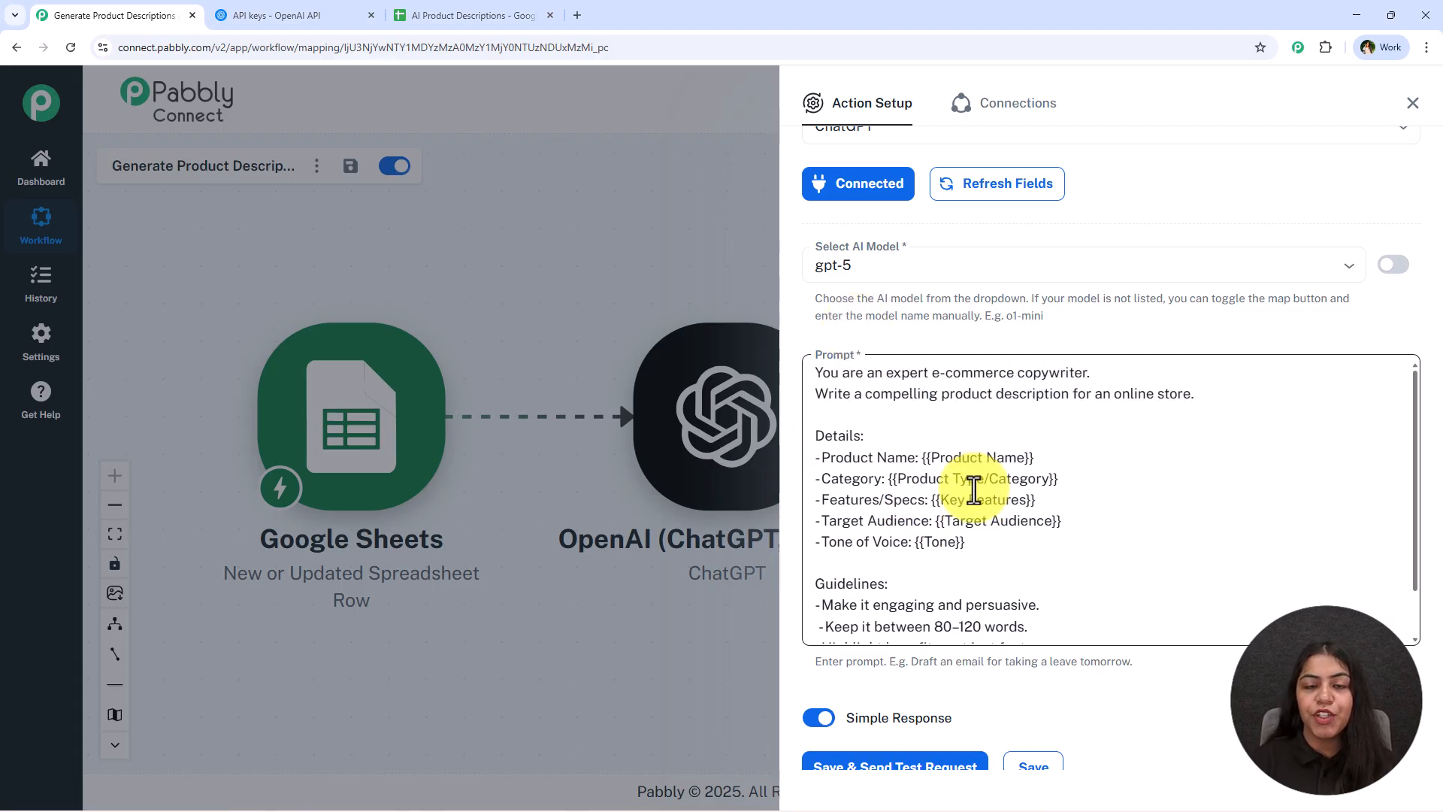
Replace the Product Name placeholder in the prompt with the mapped Product Name field from the Google Sheets trigger
left_click_drag(1083, 456, 921, 457)
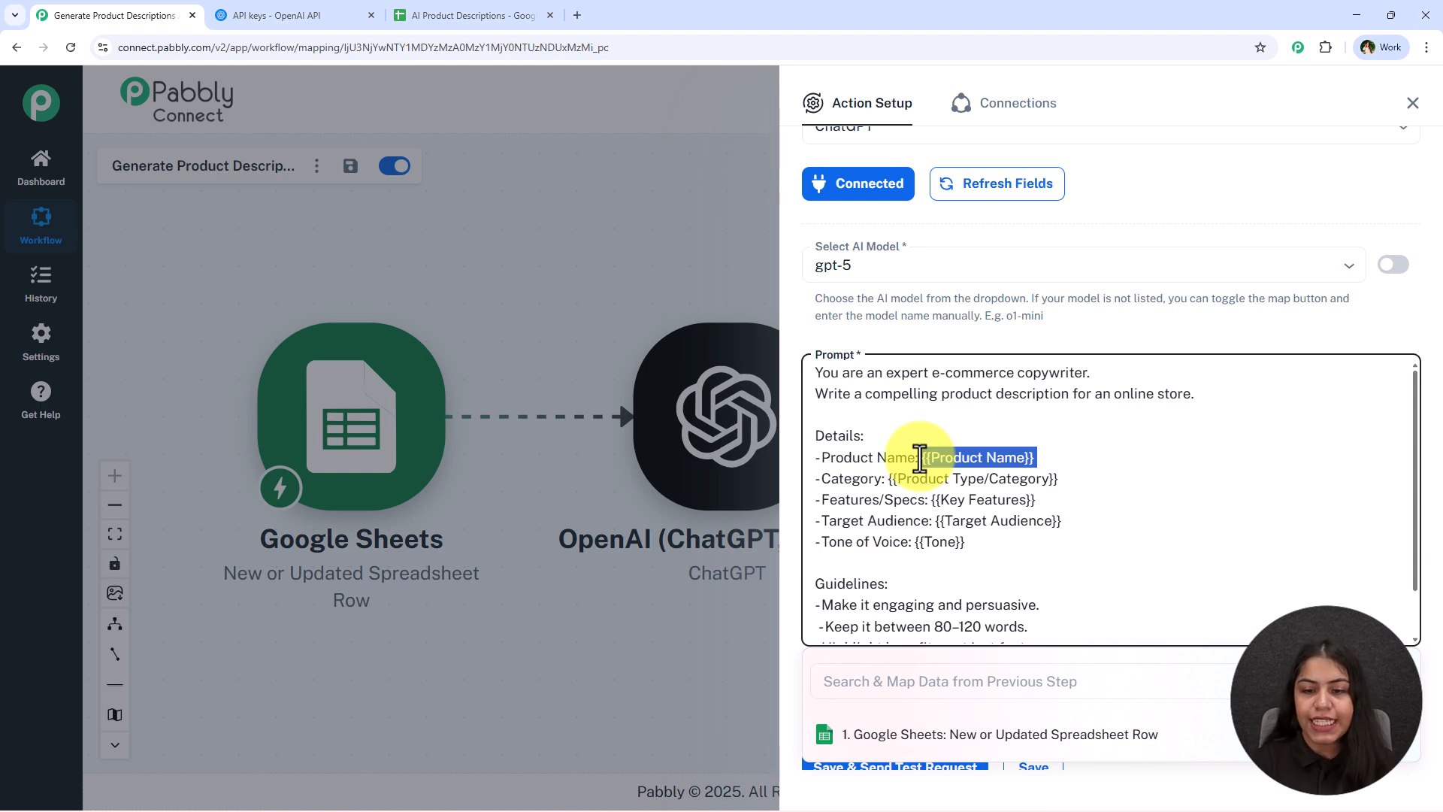
key("BackSpace")
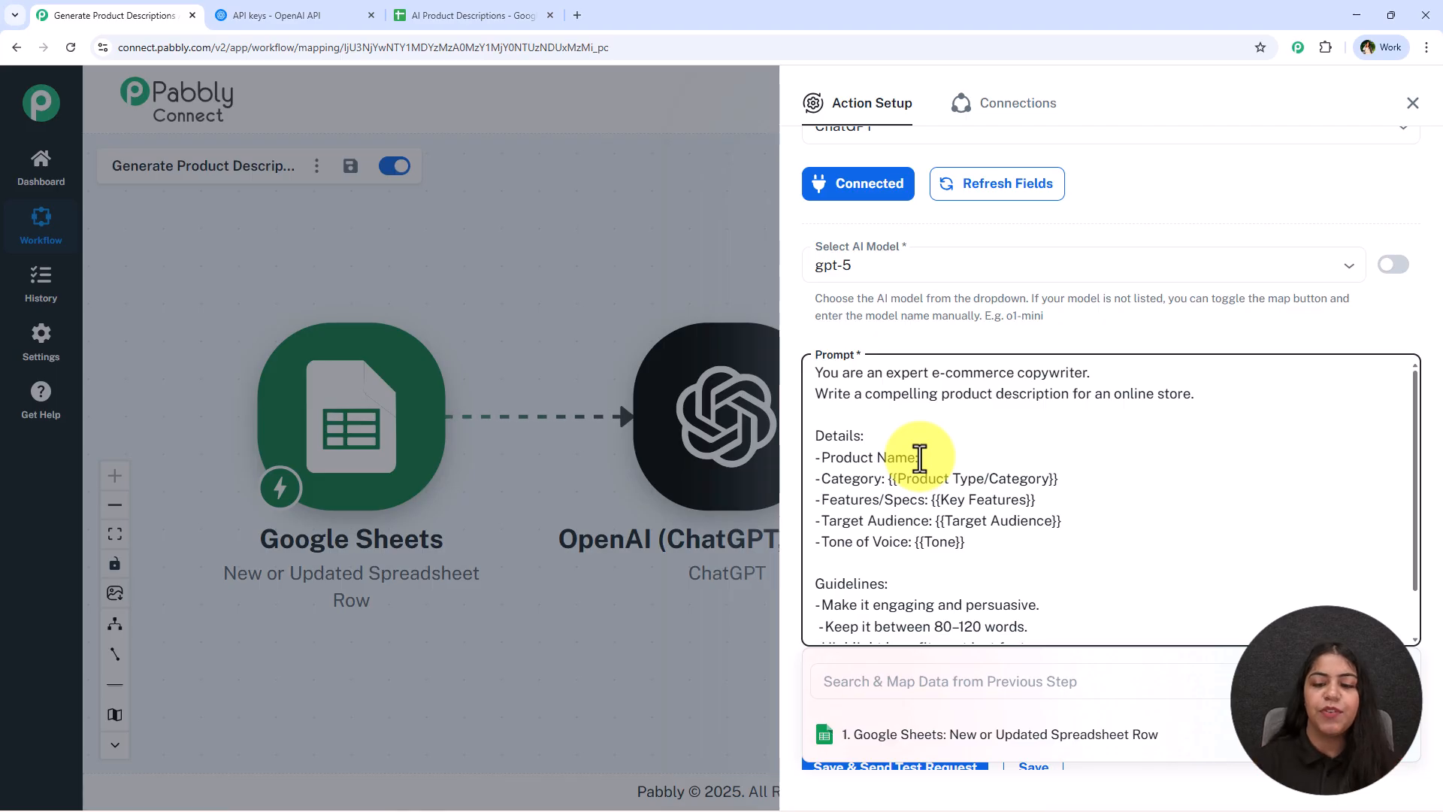
scroll(1089, 500, "down", 2)
left_click(925, 687)
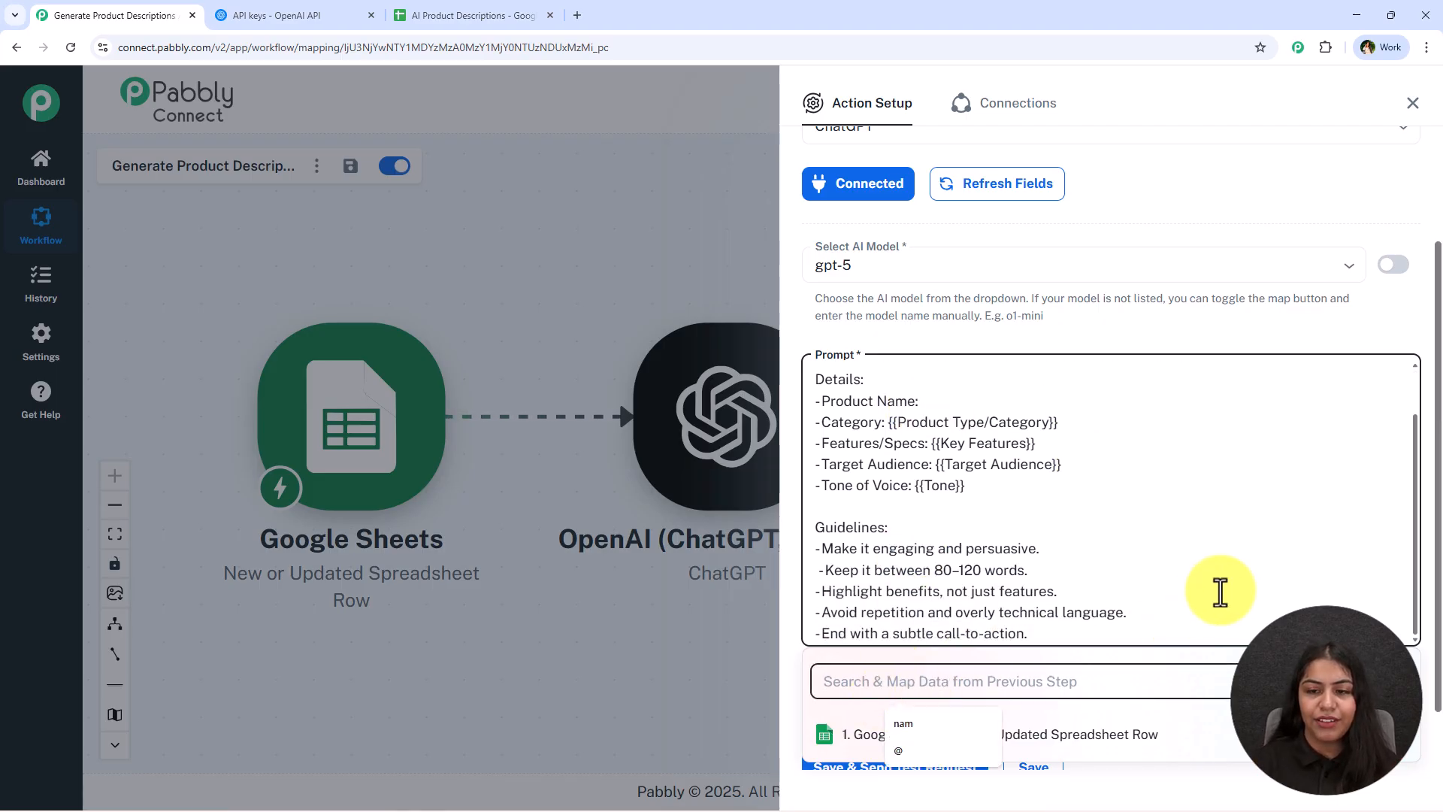
scroll(1192, 363, "down", 1)
type("pr")
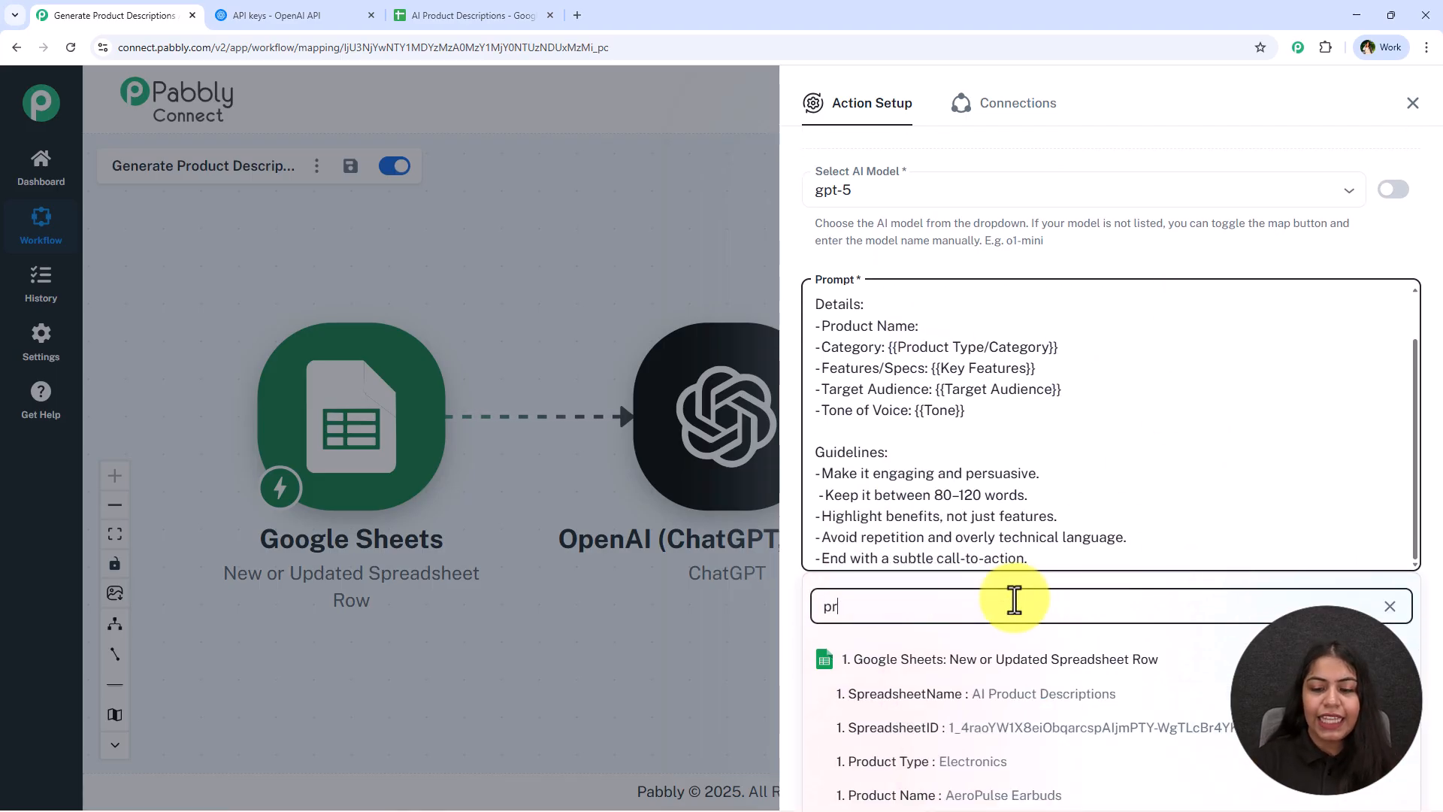
left_click(972, 795)
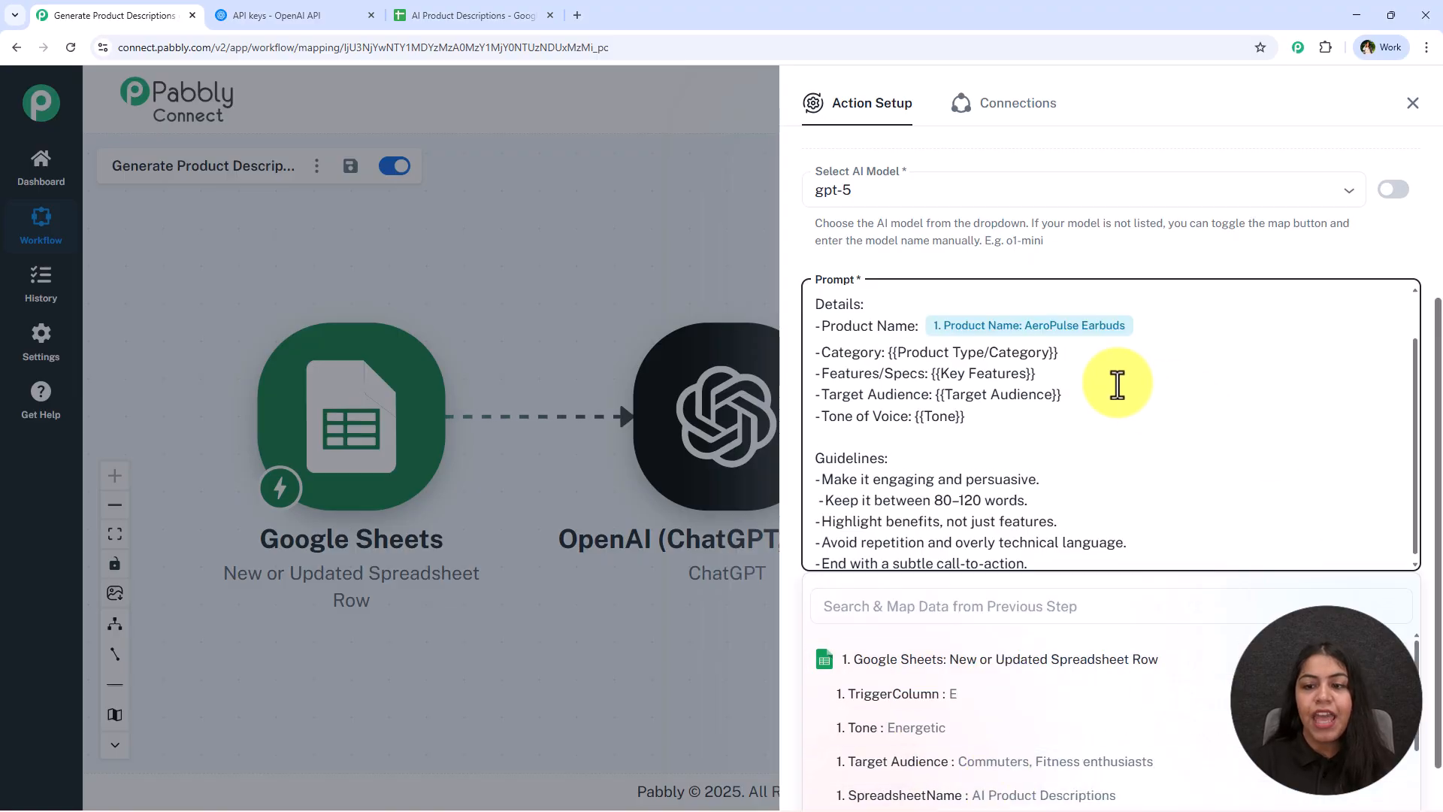
Replace the Category placeholder with the mapped Product Type field
left_click_drag(1060, 353, 887, 353)
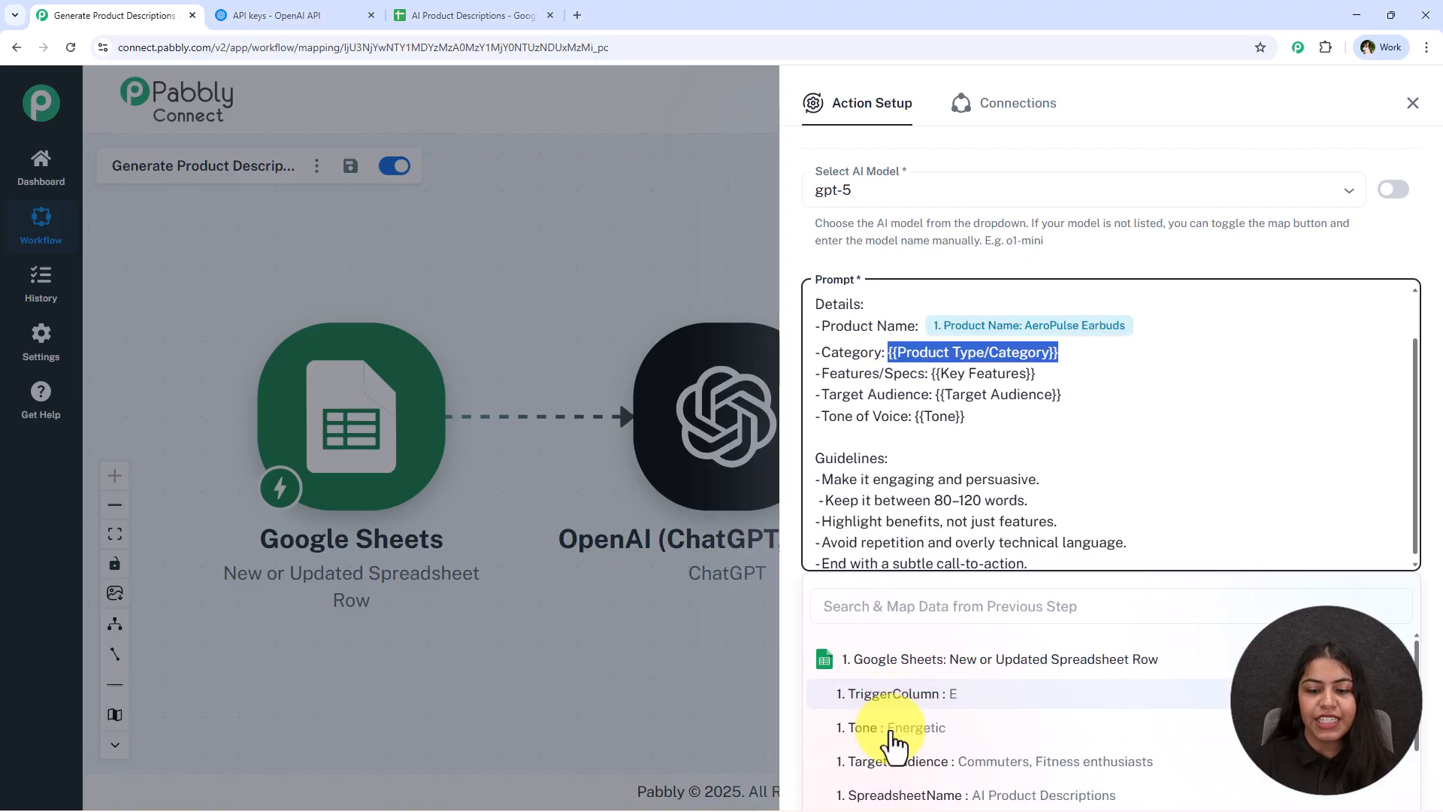
scroll(970, 723, "down", 1)
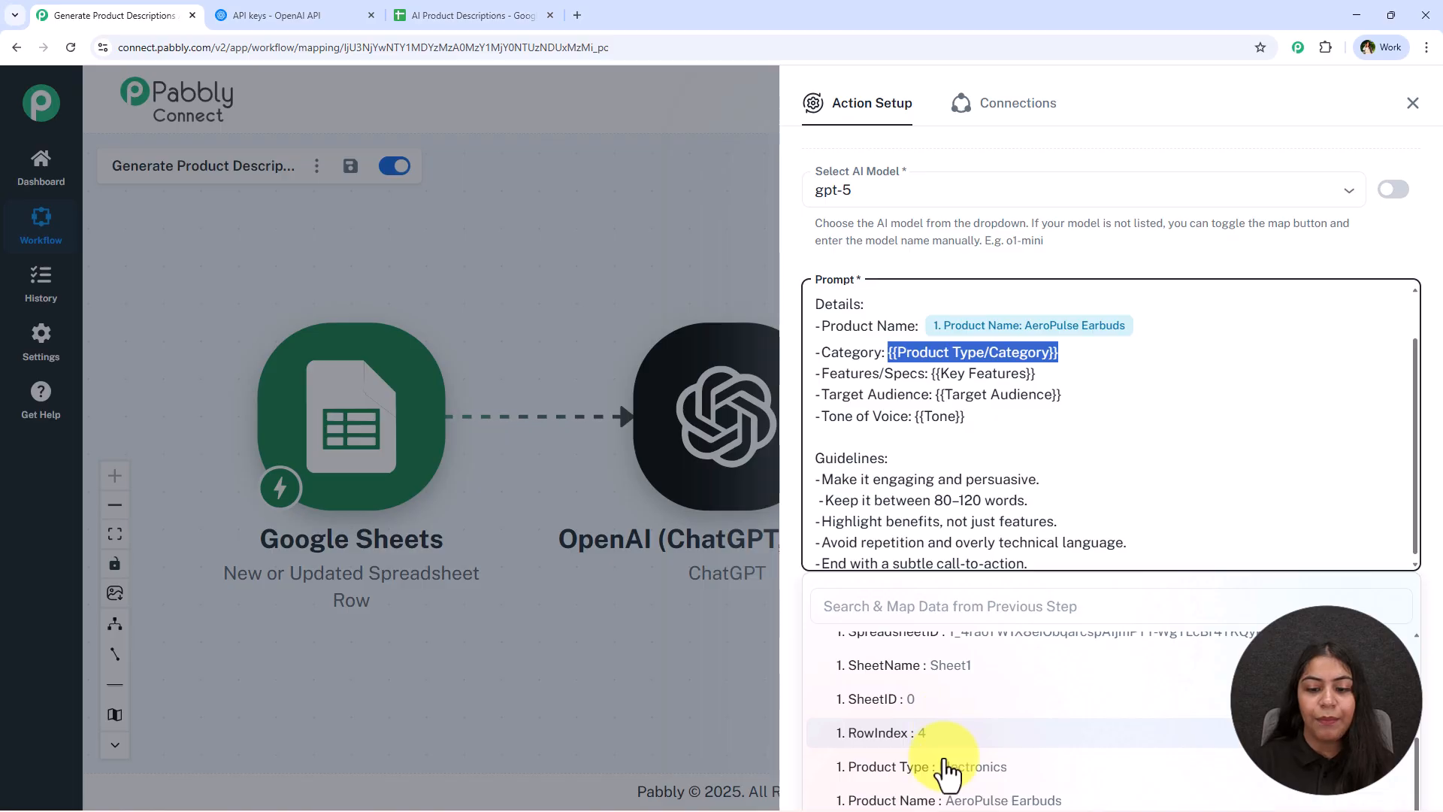
left_click(945, 766)
Replace the Features/Specs placeholder with the mapped Key Features field
left_click_drag(1037, 380, 930, 378)
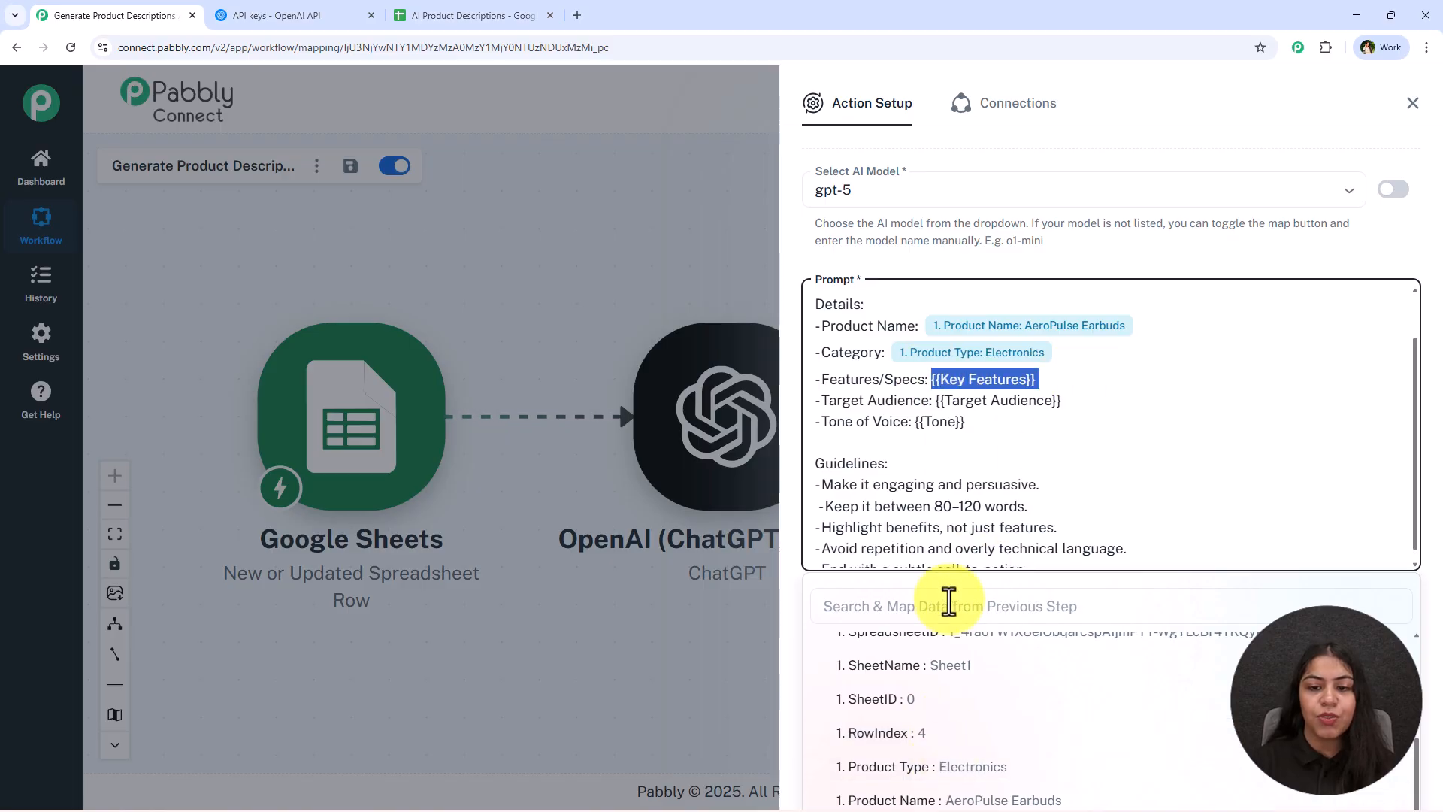
left_click(931, 606)
type("ke")
left_click(987, 721)
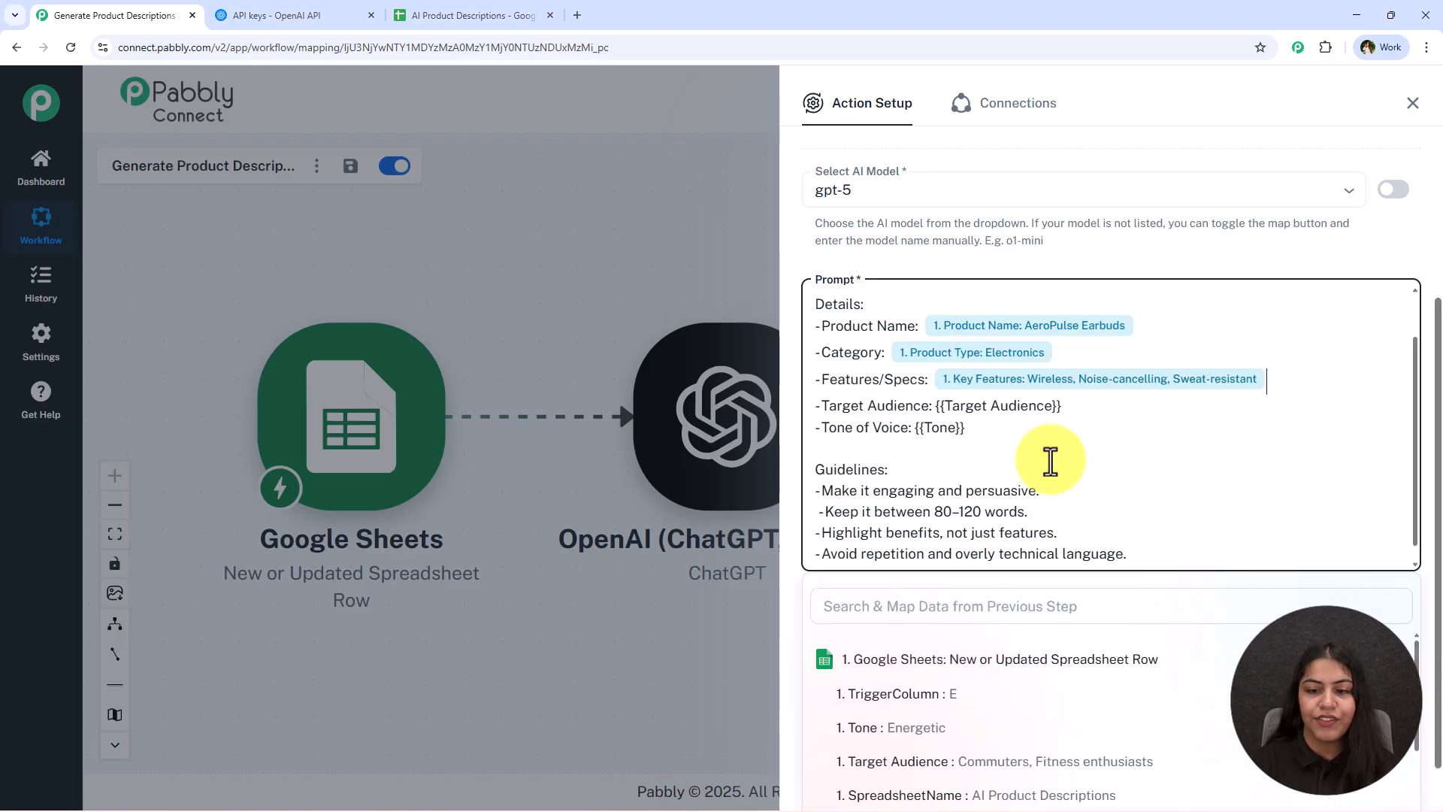
Delete the Target Audience and Tone placeholders and map the Target Audience field into the prompt
left_click_drag(1067, 406, 932, 405)
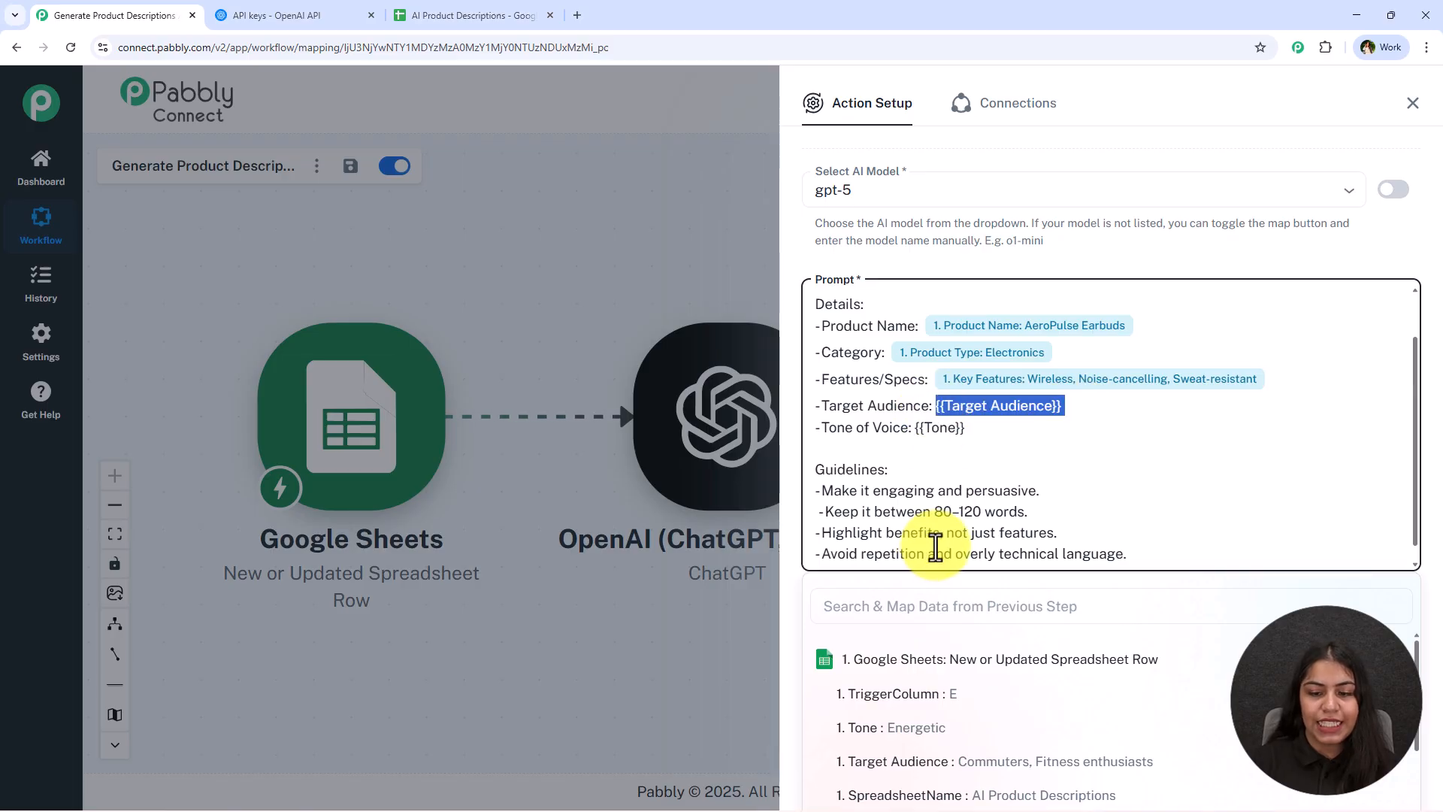
left_click(886, 602)
type("r")
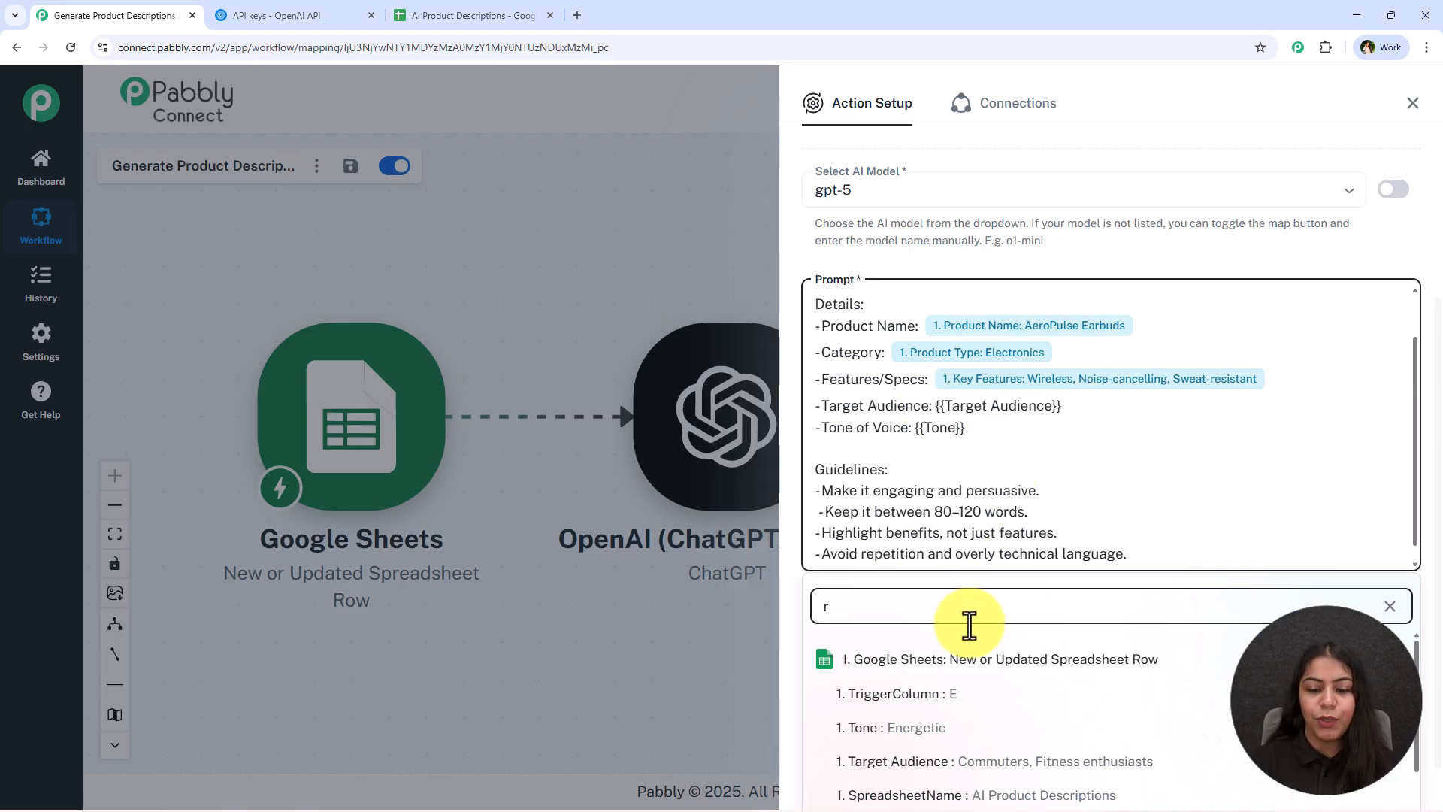
left_click_drag(1066, 406, 917, 431)
key("BackSpace")
key("BackSpace")
left_click(952, 412)
key("BackSpace")
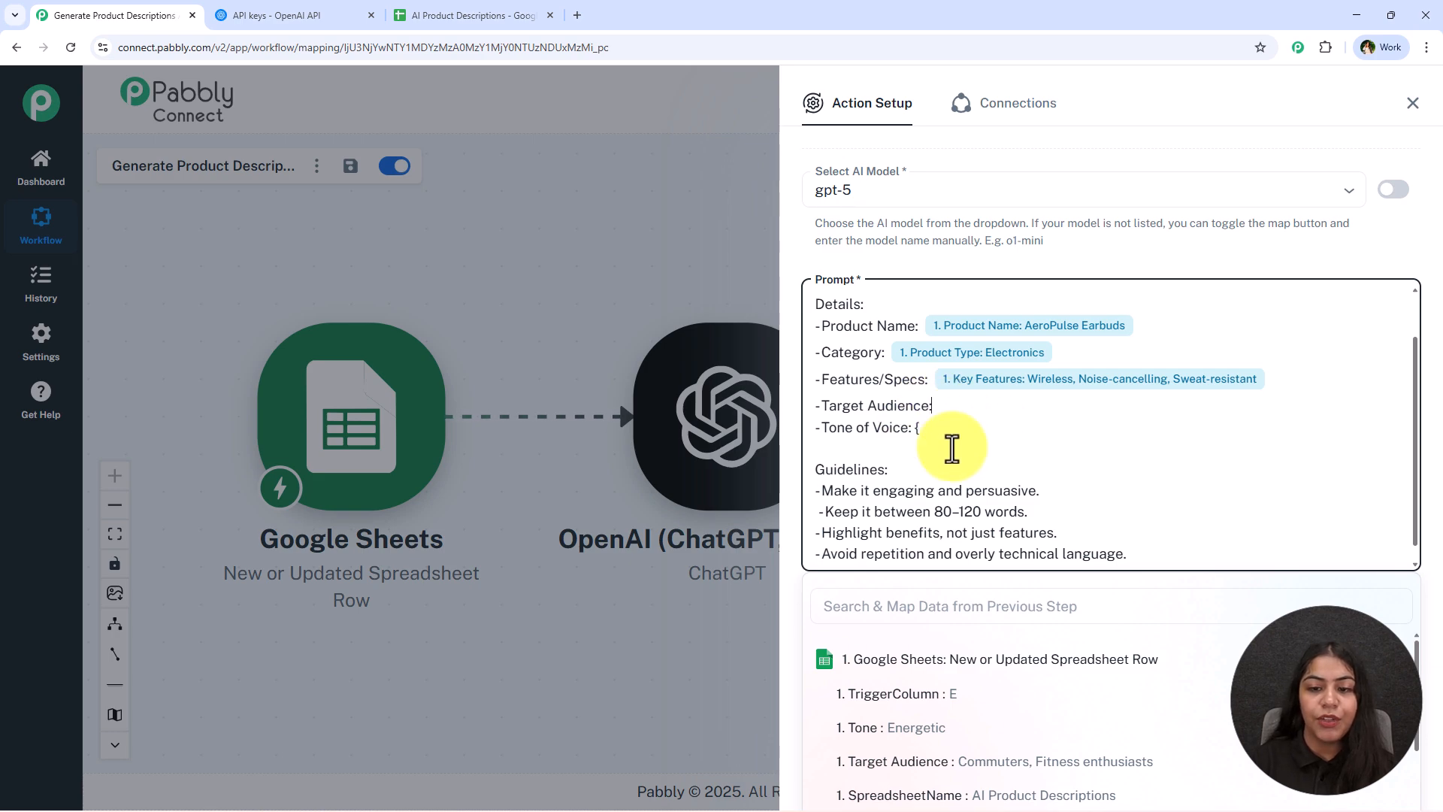
left_click(935, 621)
type("ta")
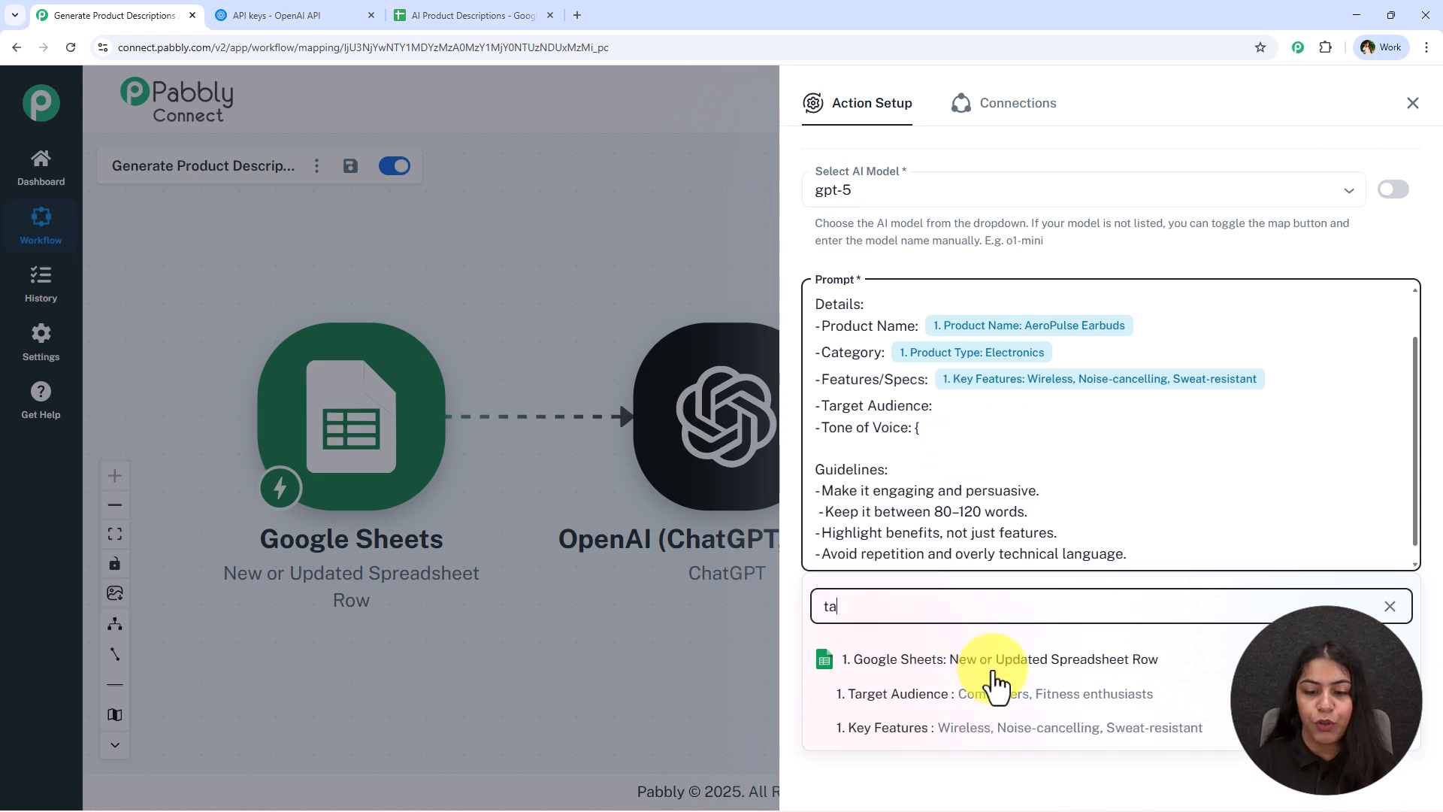
left_click(1007, 702)
Map the Tone field into the Tone of Voice line of the prompt
left_click(937, 609)
type("to")
left_click(957, 695)
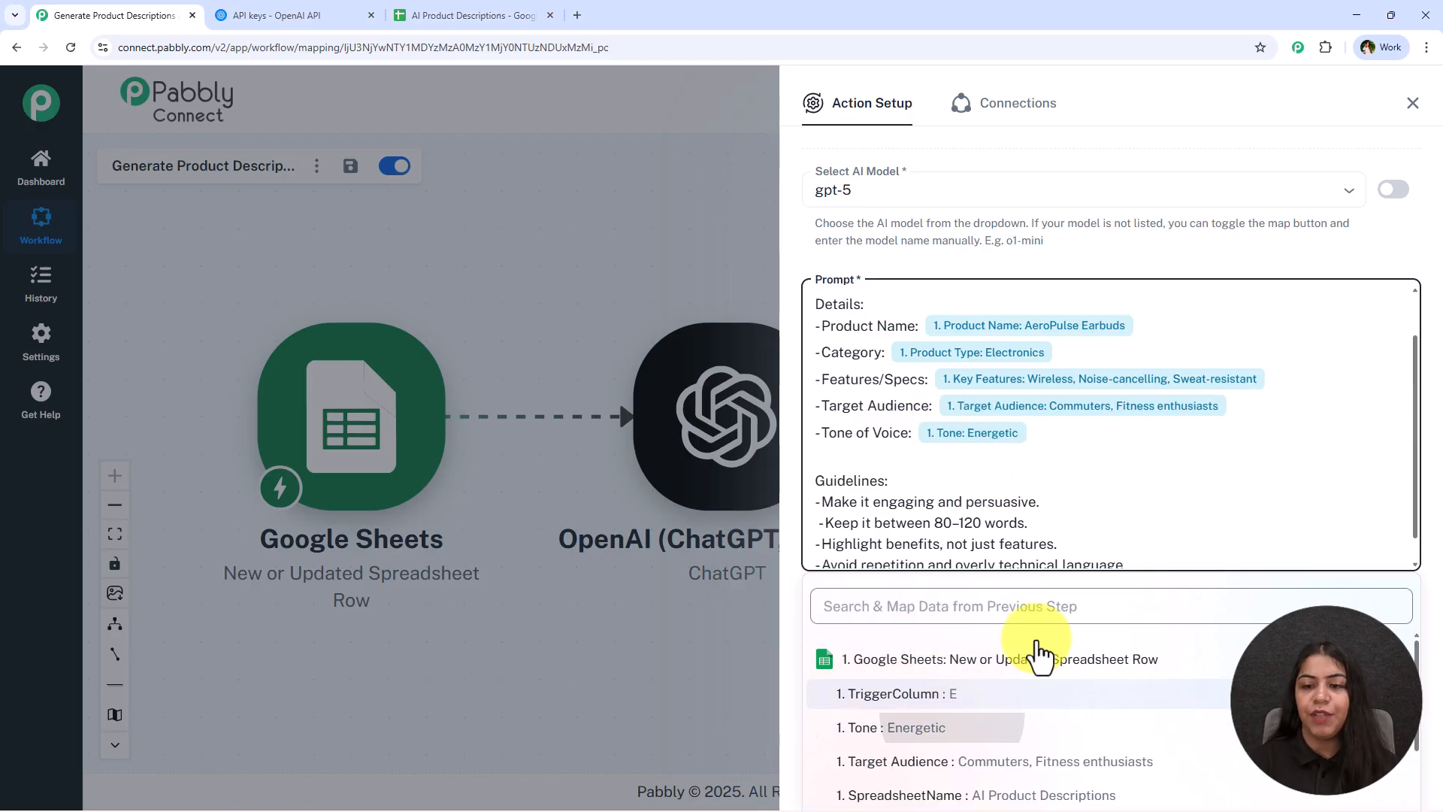
scroll(985, 481, "down", 1)
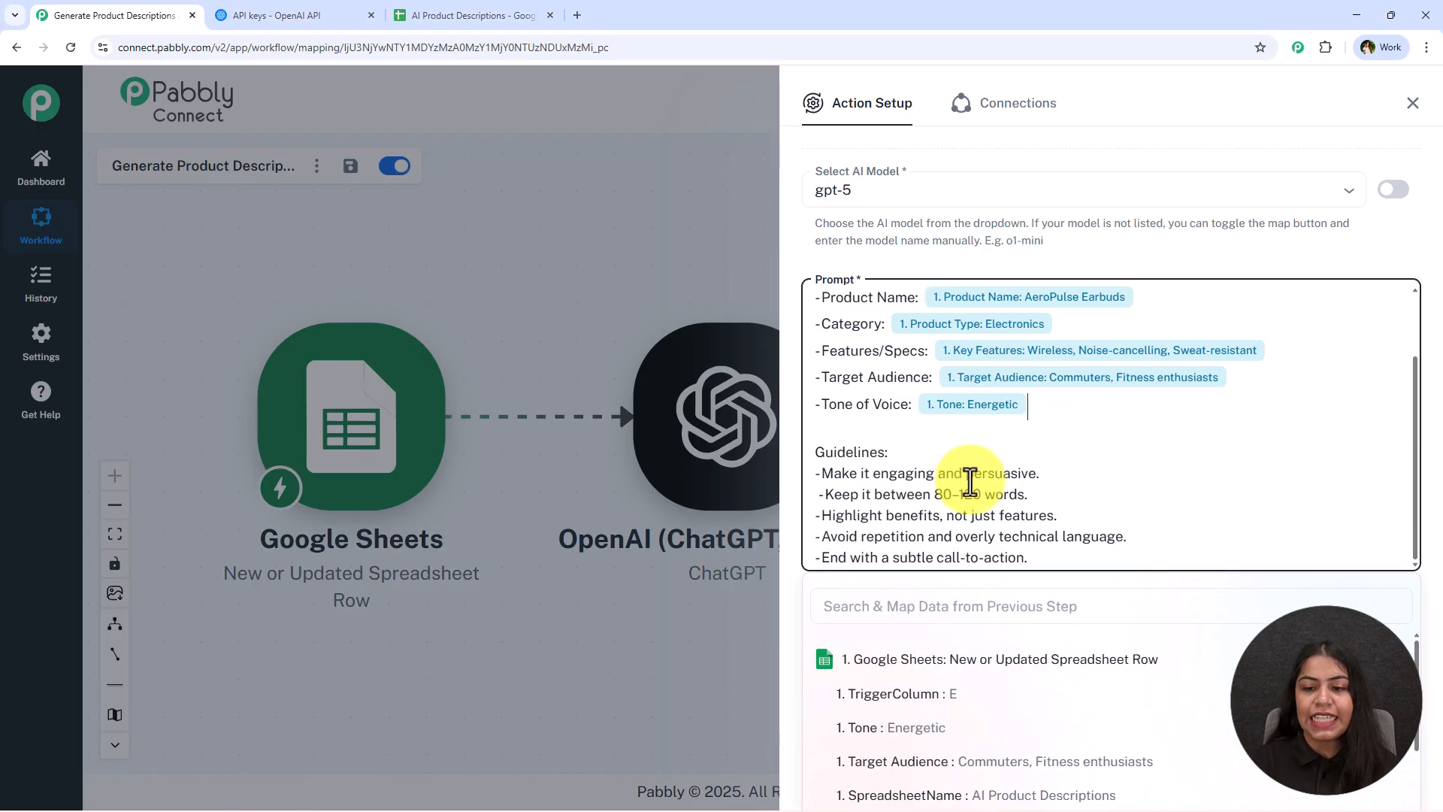
left_click(1099, 234)
left_click(953, 707)
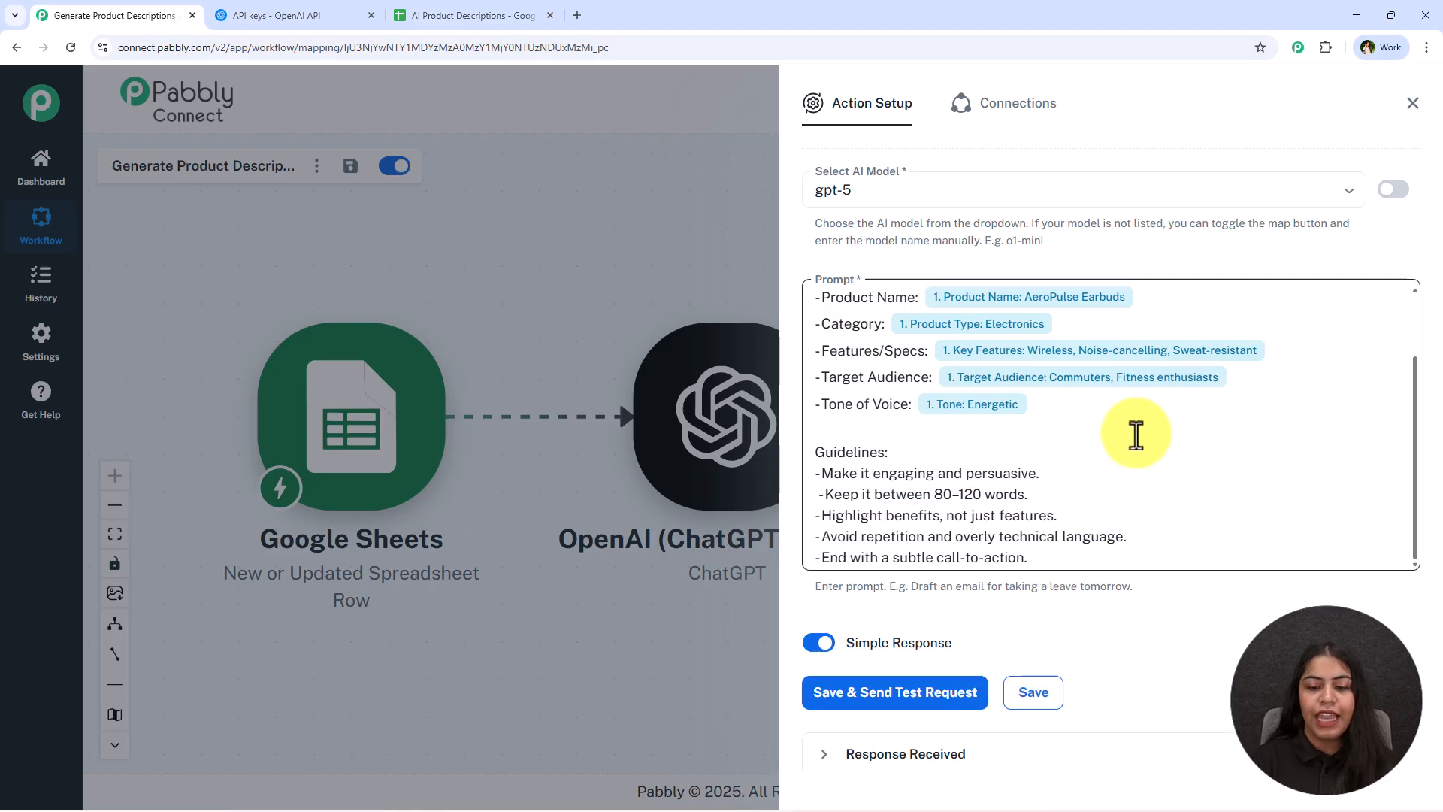
Save and send a test request, then expand the message content value to read the generated description
scroll(1134, 460, "down", 1)
left_click(948, 699)
scroll(1098, 518, "down", 5)
scroll(1130, 460, "down", 3)
scroll(1079, 564, "down", 1)
left_click_drag(896, 449, 1088, 449)
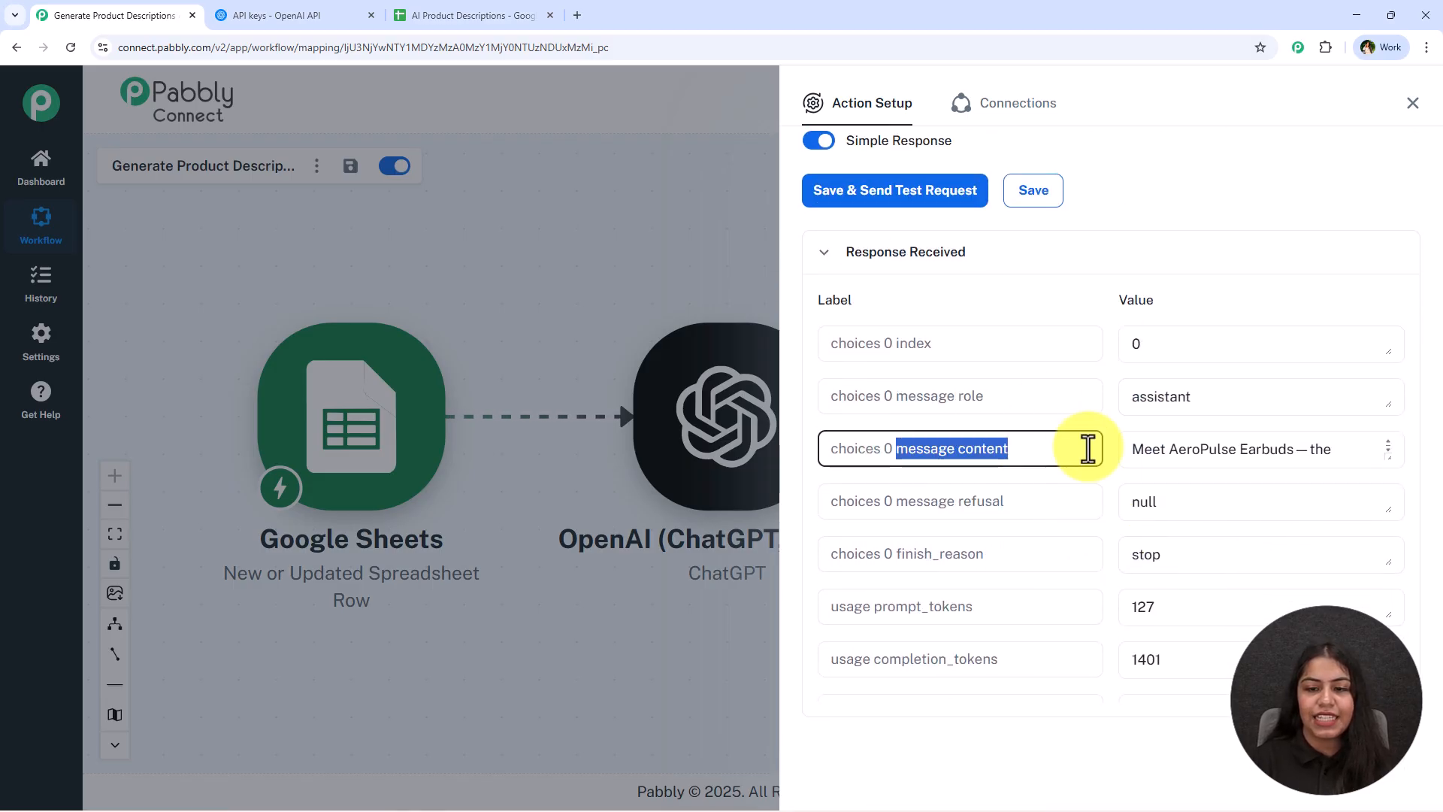
left_click(1386, 453)
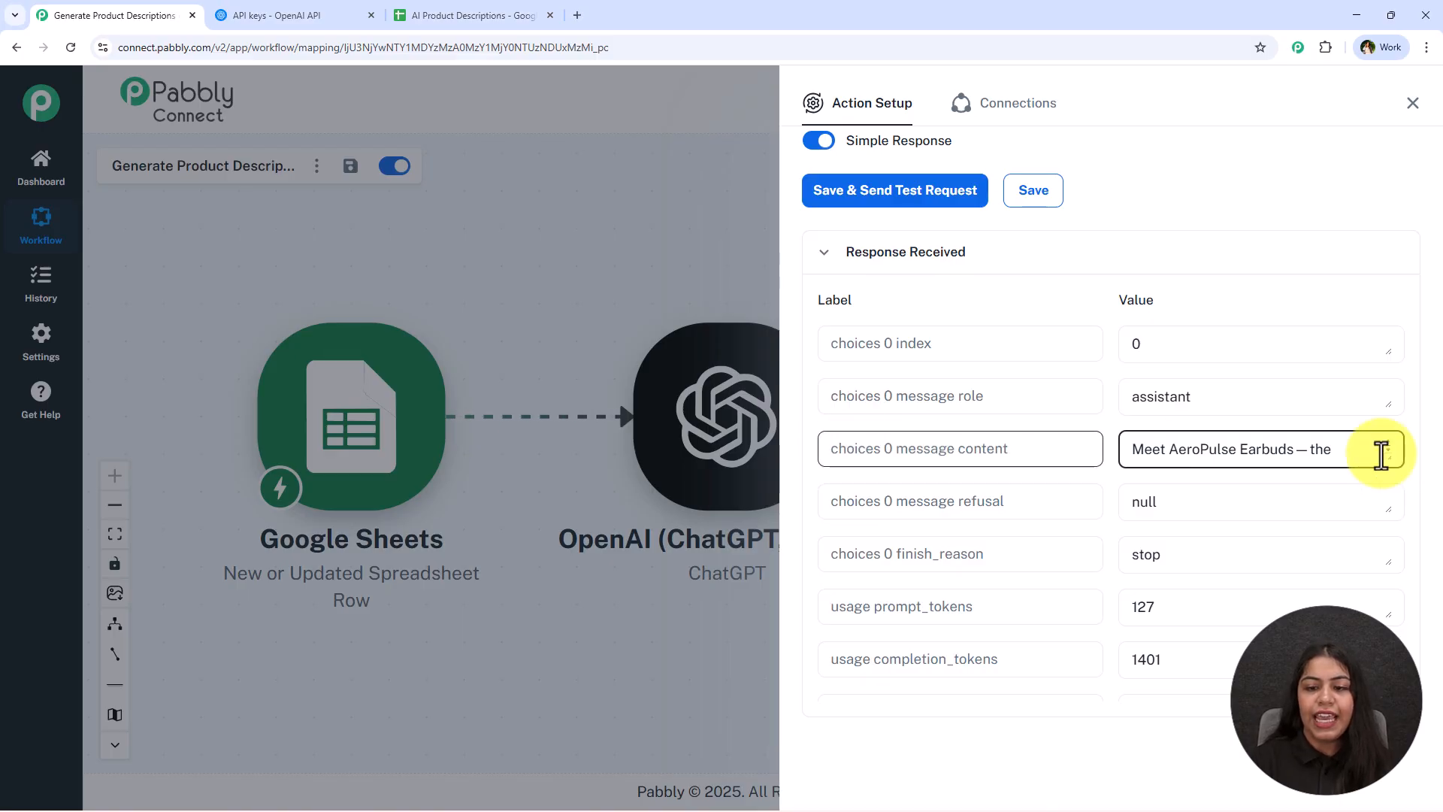
left_click_drag(1389, 457, 1391, 744)
scroll(1304, 554, "down", 5)
left_click_drag(1260, 556, 1093, 314)
scroll(1229, 517, "down", 4)
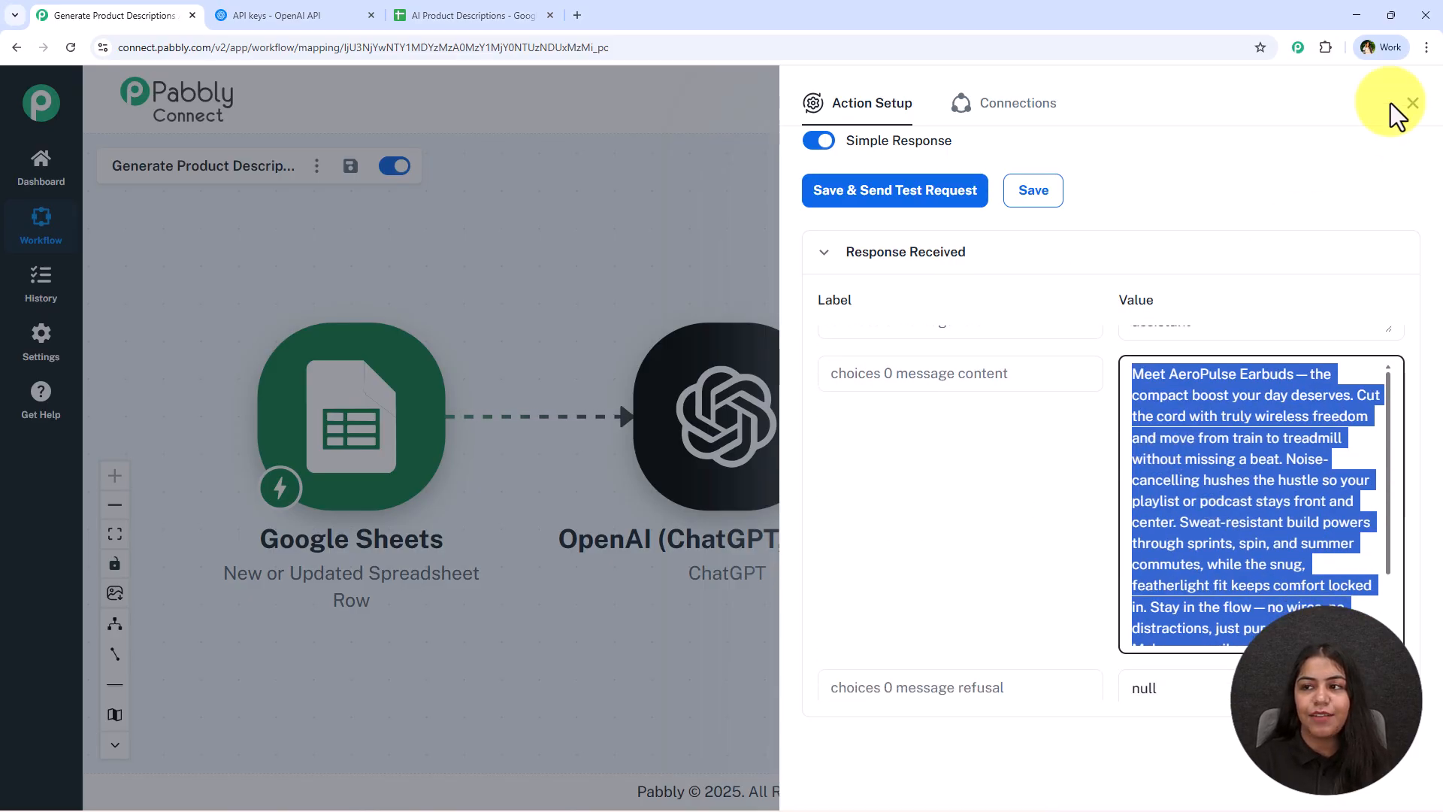
Add a new action step after ChatGPT using Google Sheets with the Update Cell Value event
left_click(1411, 106)
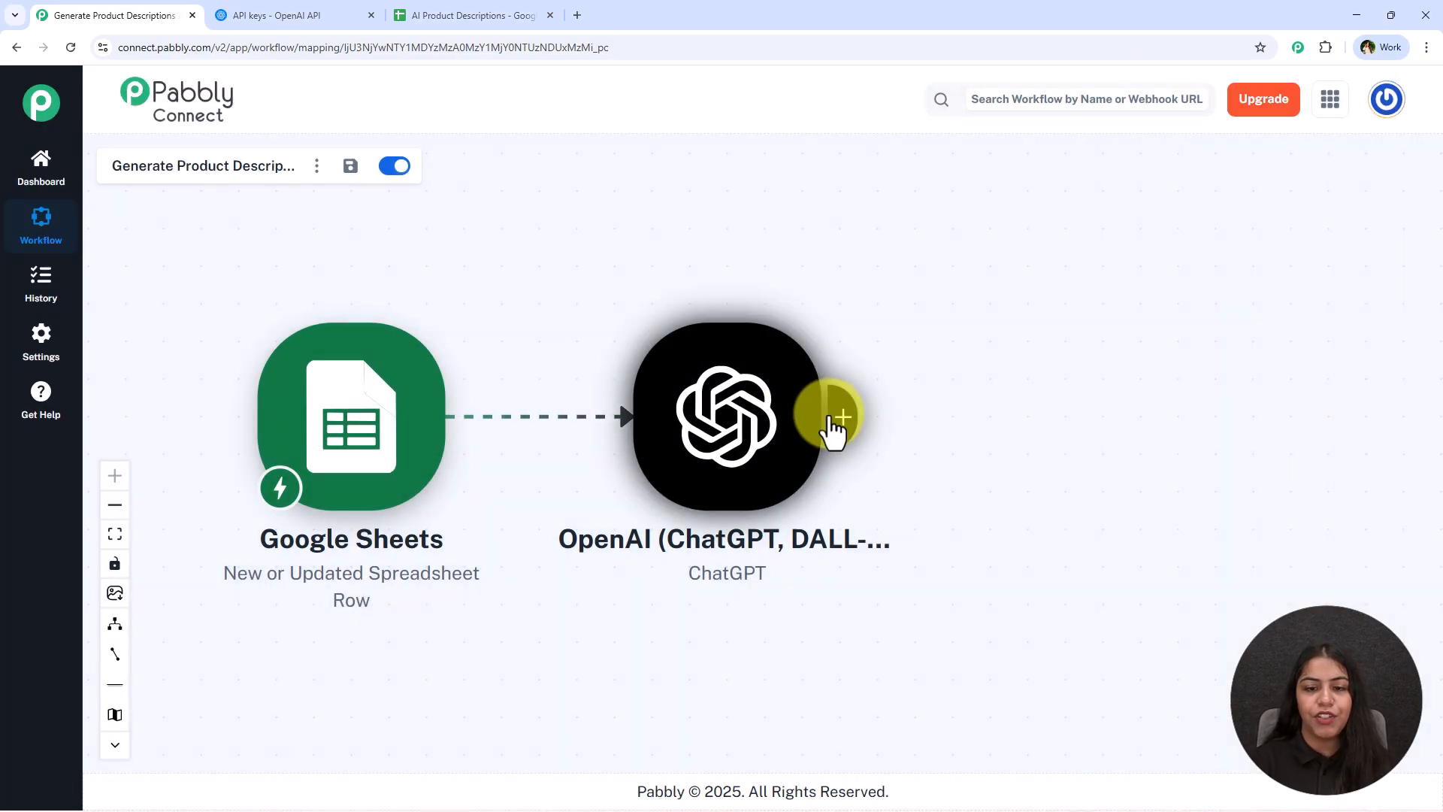
left_click(834, 418)
type("Sheets")
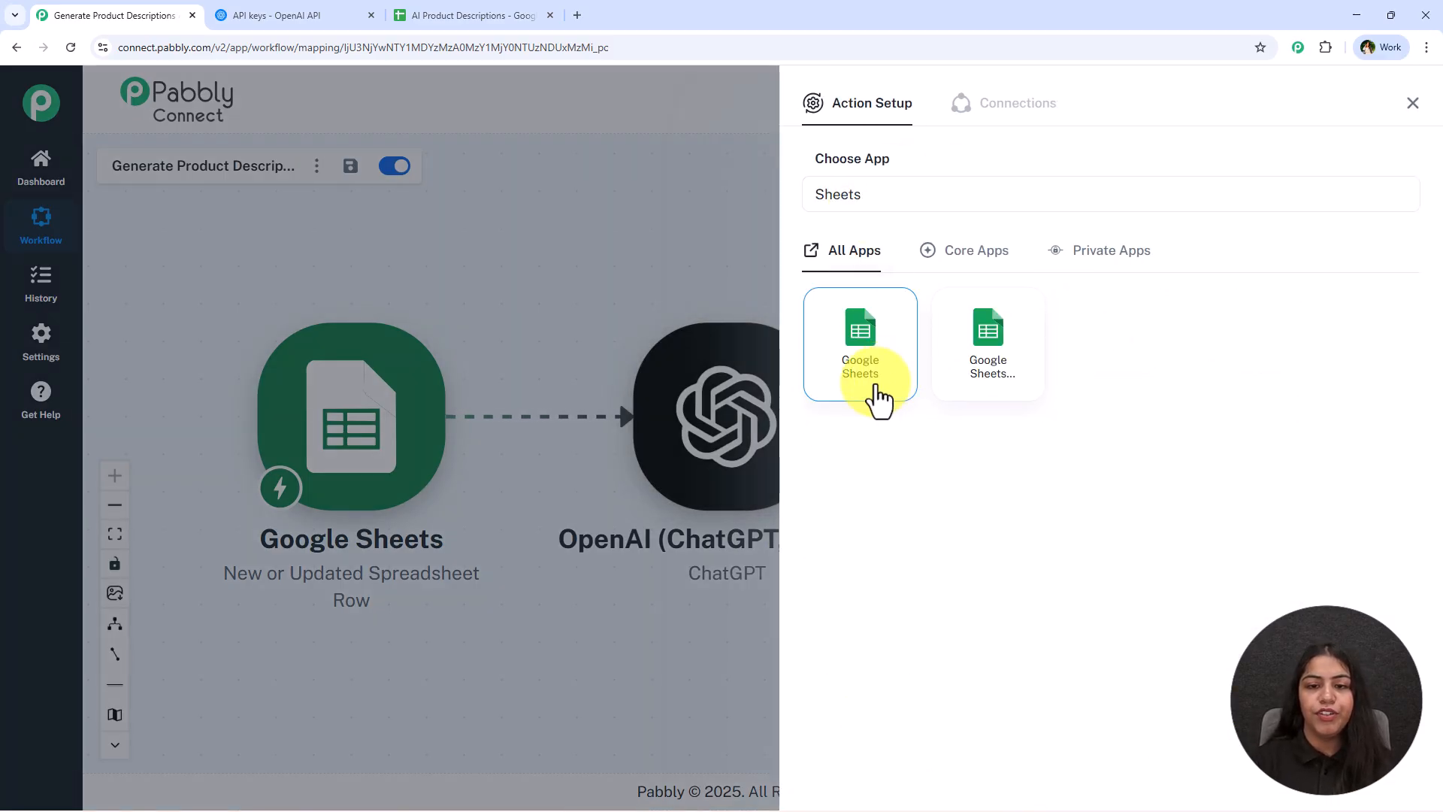
left_click(870, 395)
left_click(878, 289)
scroll(1105, 461, "down", 3)
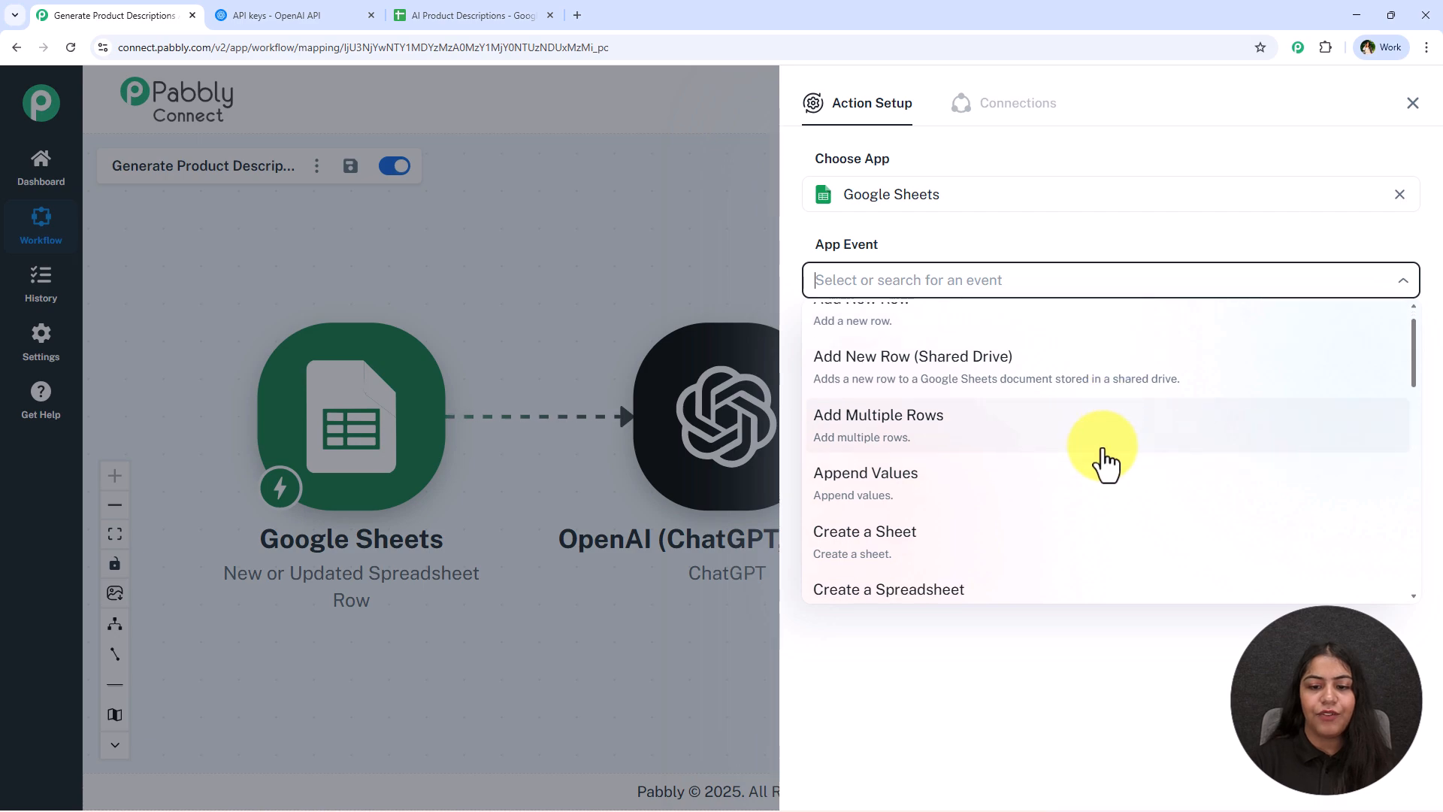
type("up")
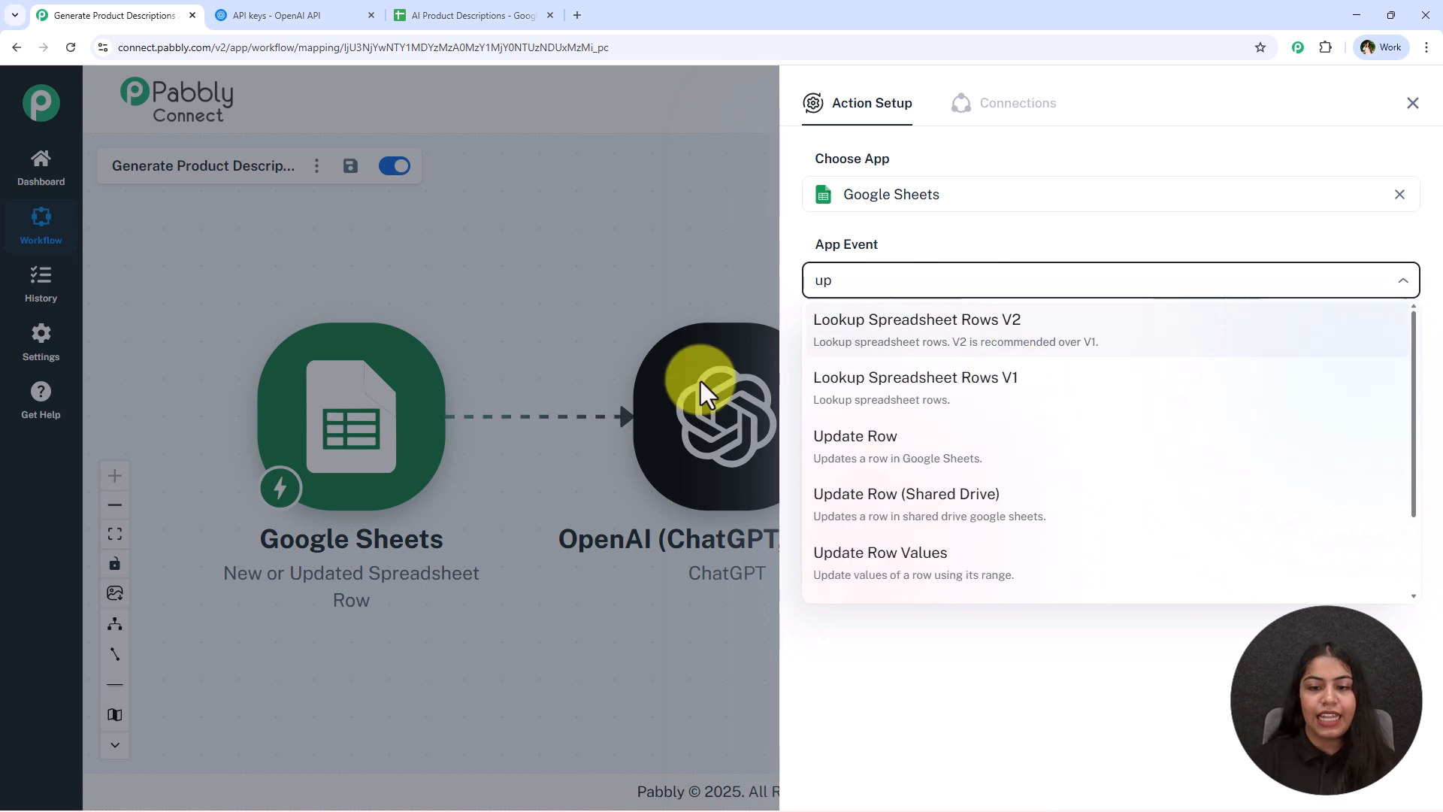
scroll(914, 551, "down", 2)
left_click(914, 535)
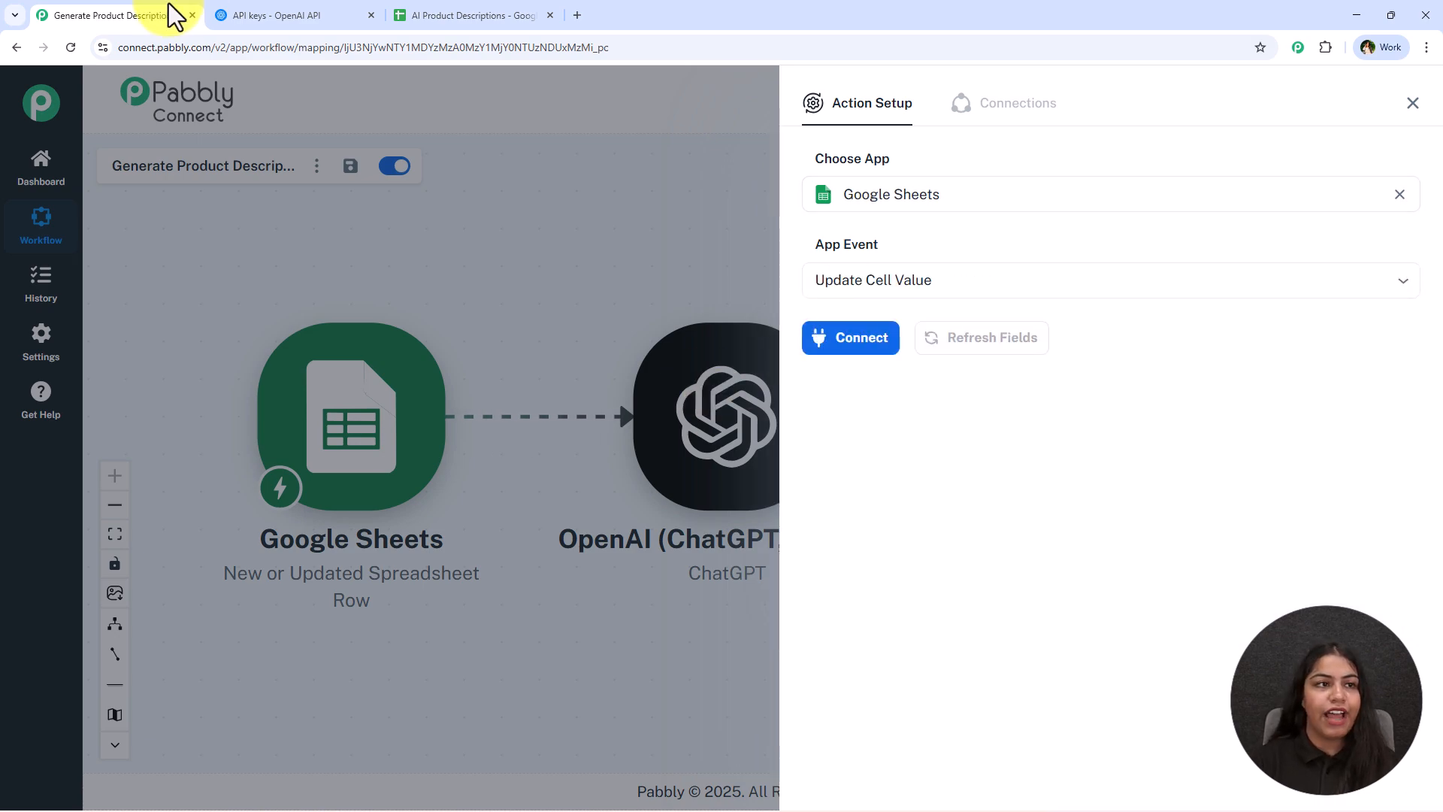
Review the product spreadsheet and open the connection settings for the Google Sheets action
left_click(474, 15)
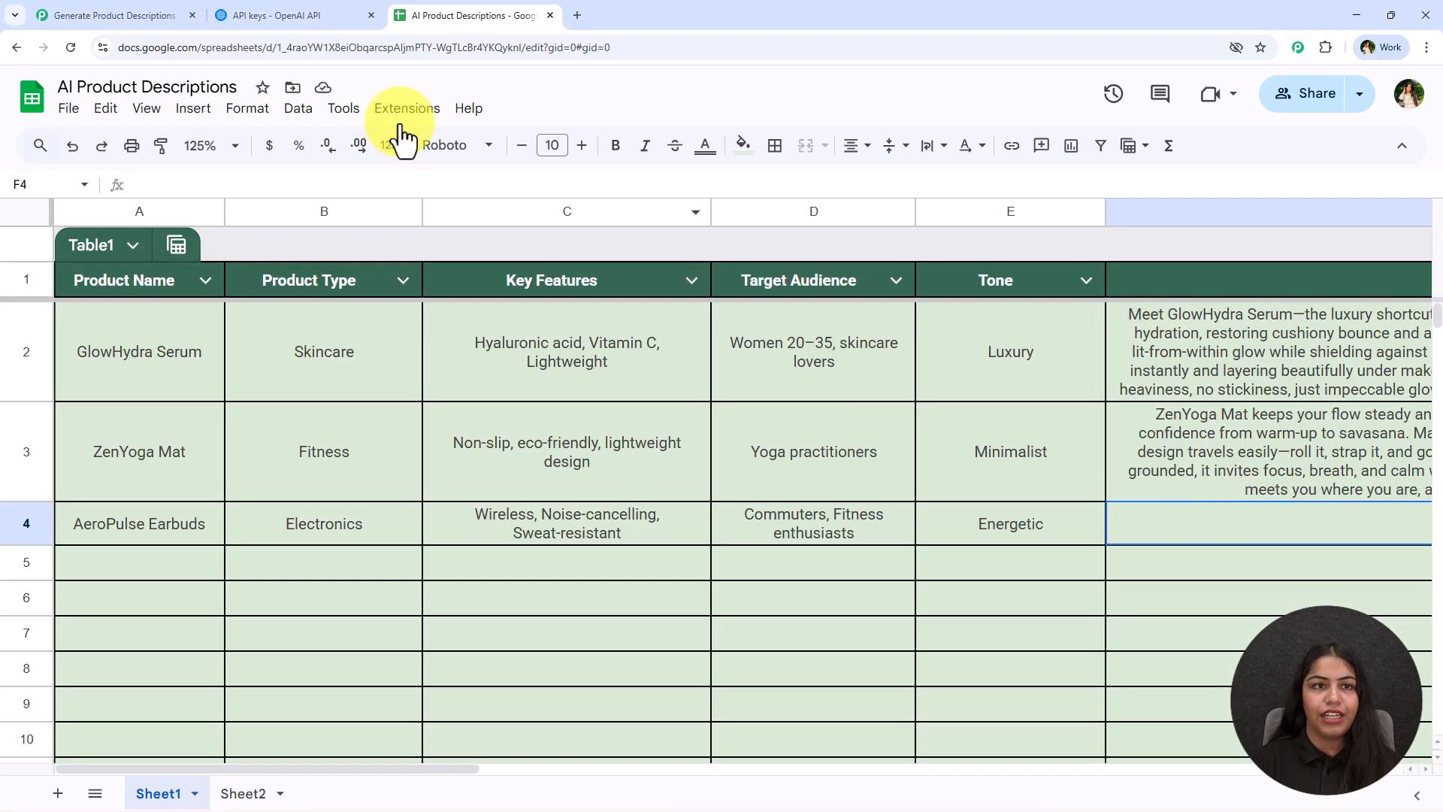
left_click(168, 11)
left_click(881, 342)
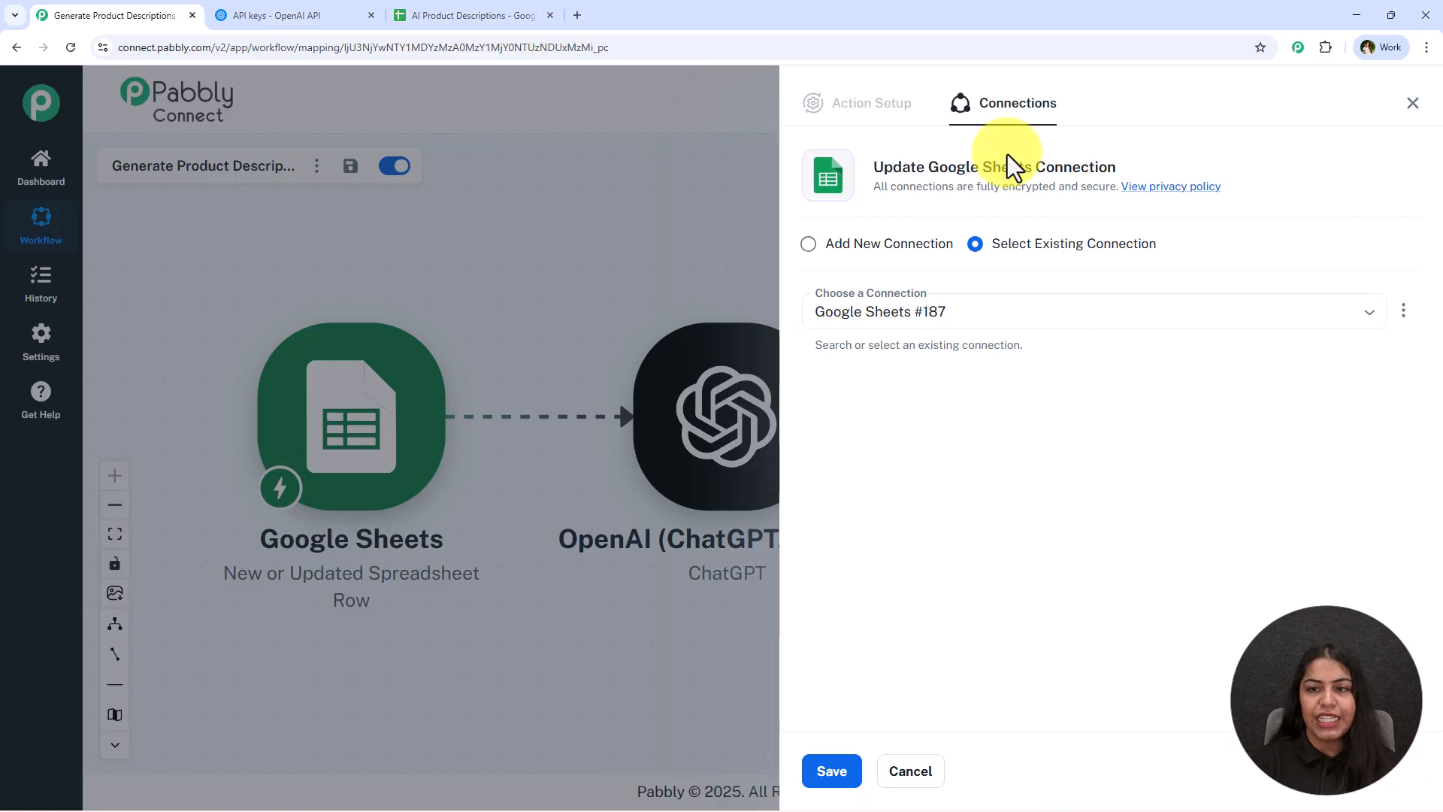
left_click_drag(931, 176, 1157, 166)
left_click(1158, 165)
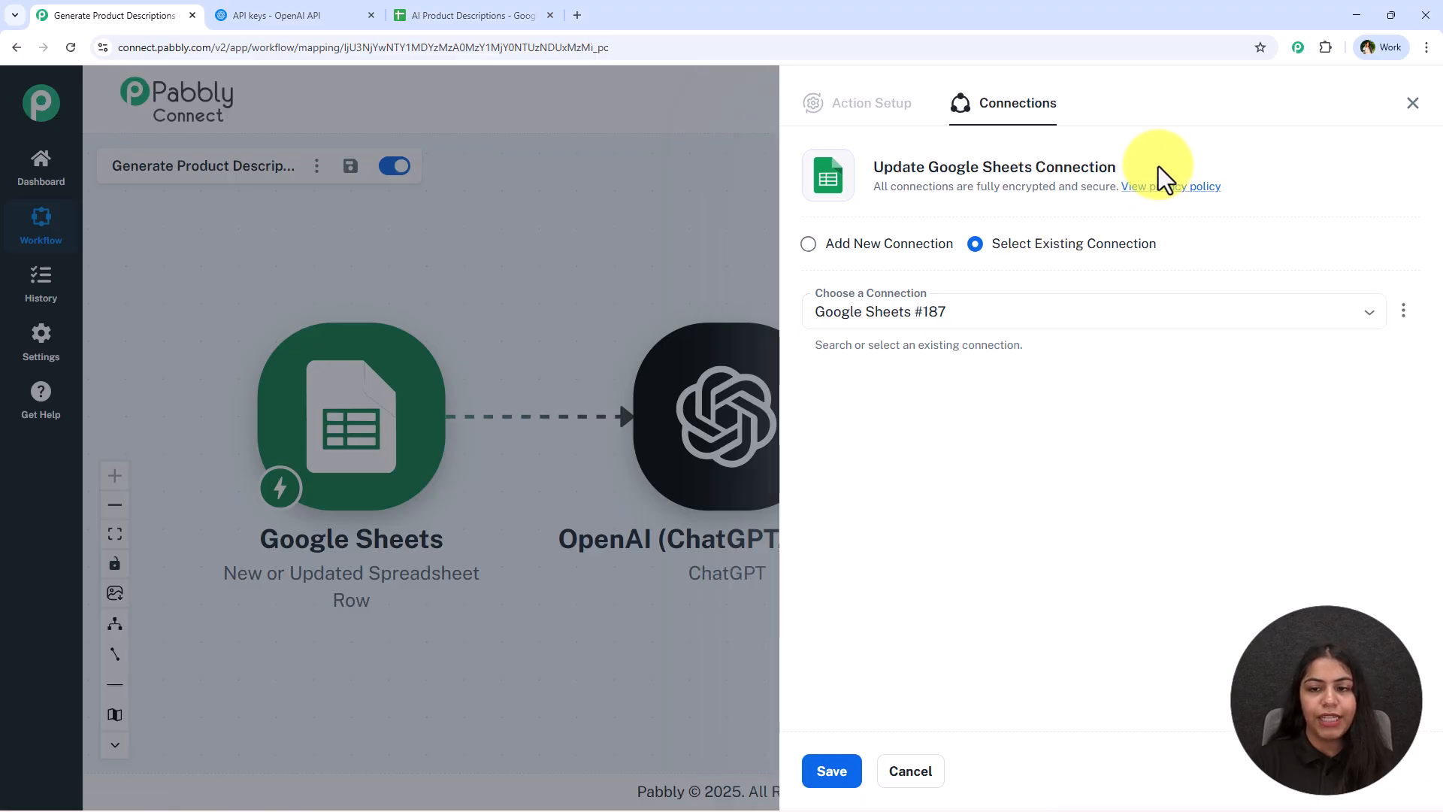
left_click_drag(999, 256, 1168, 249)
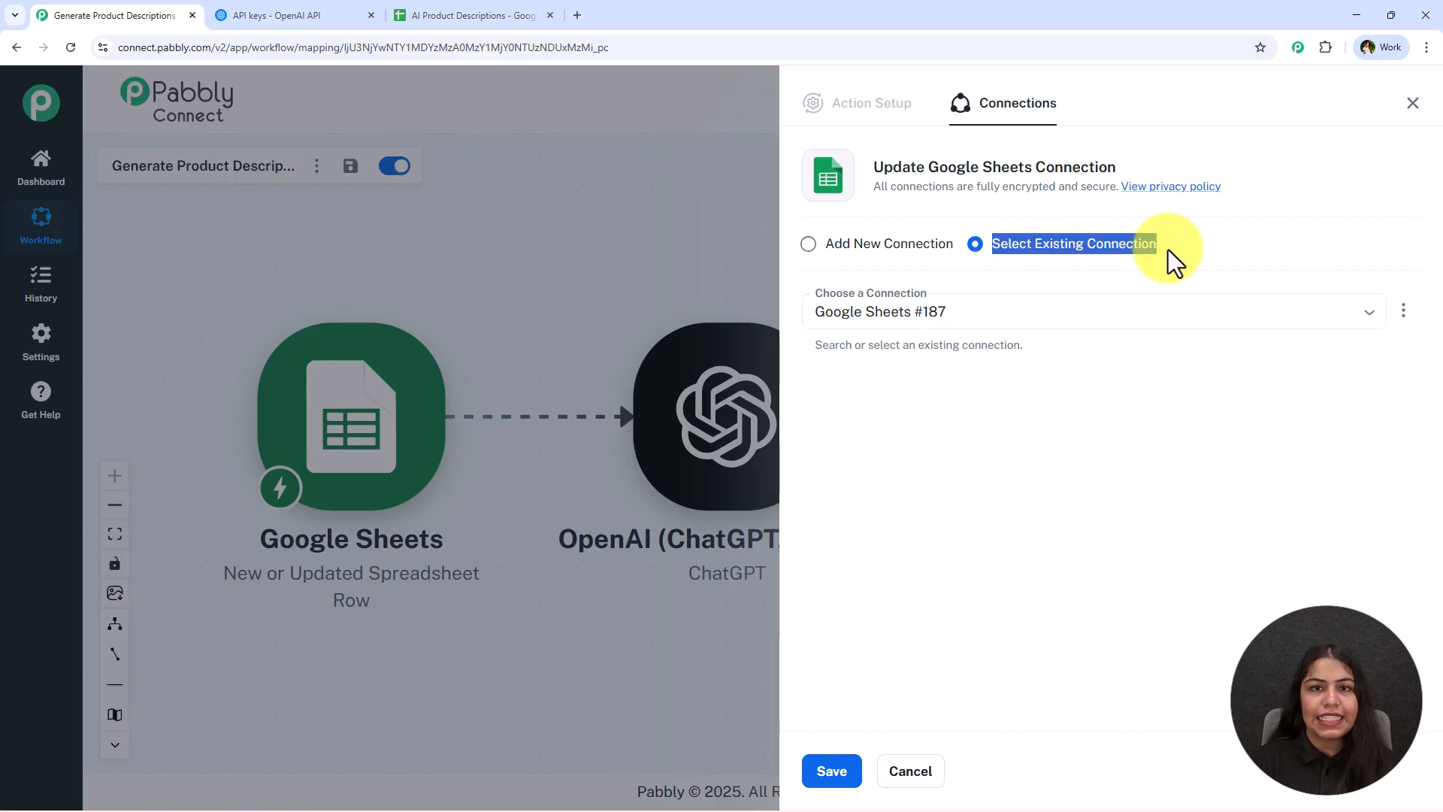
left_click(1168, 249)
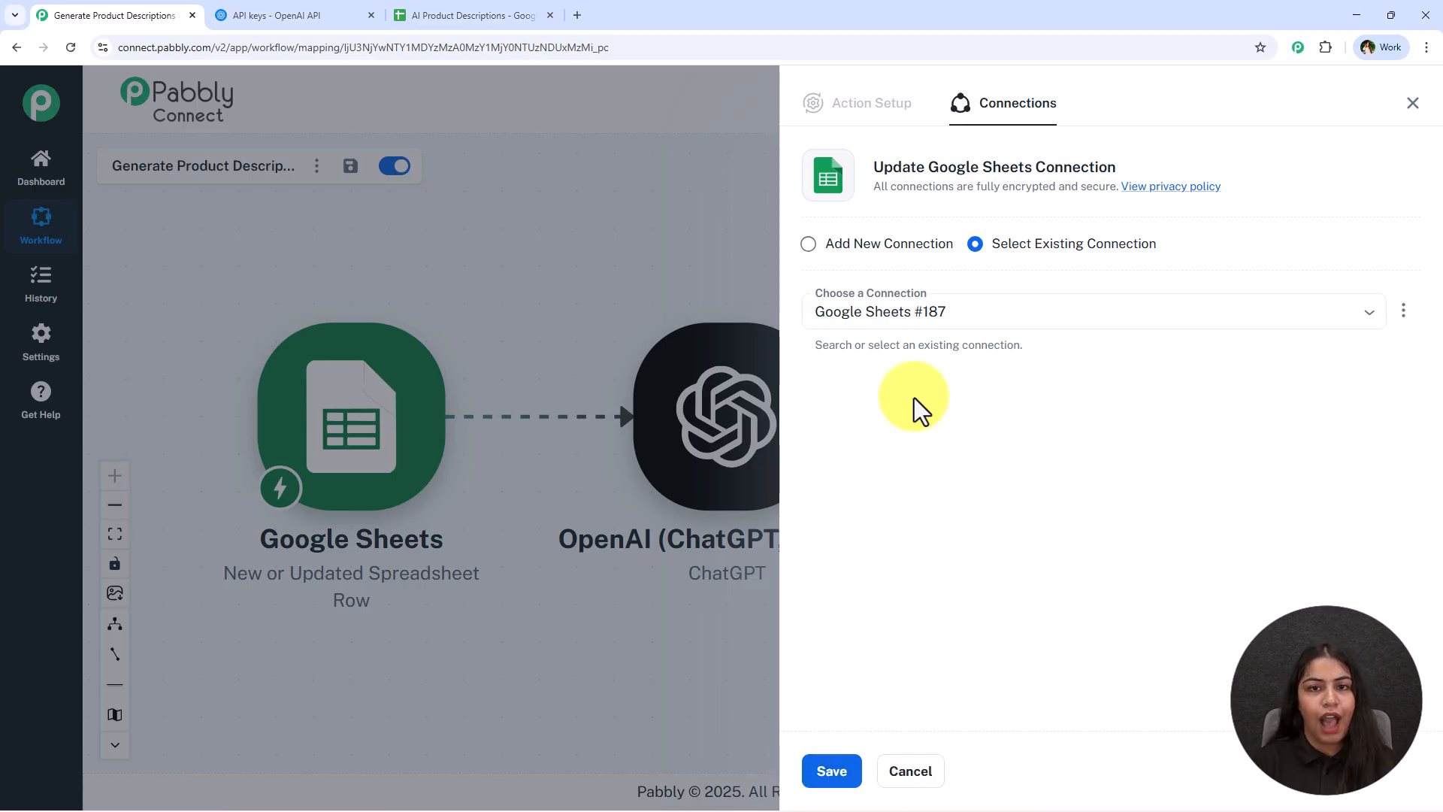
Add a new Google Sheets connection by signing in with a Google account and allowing access
left_click(865, 248)
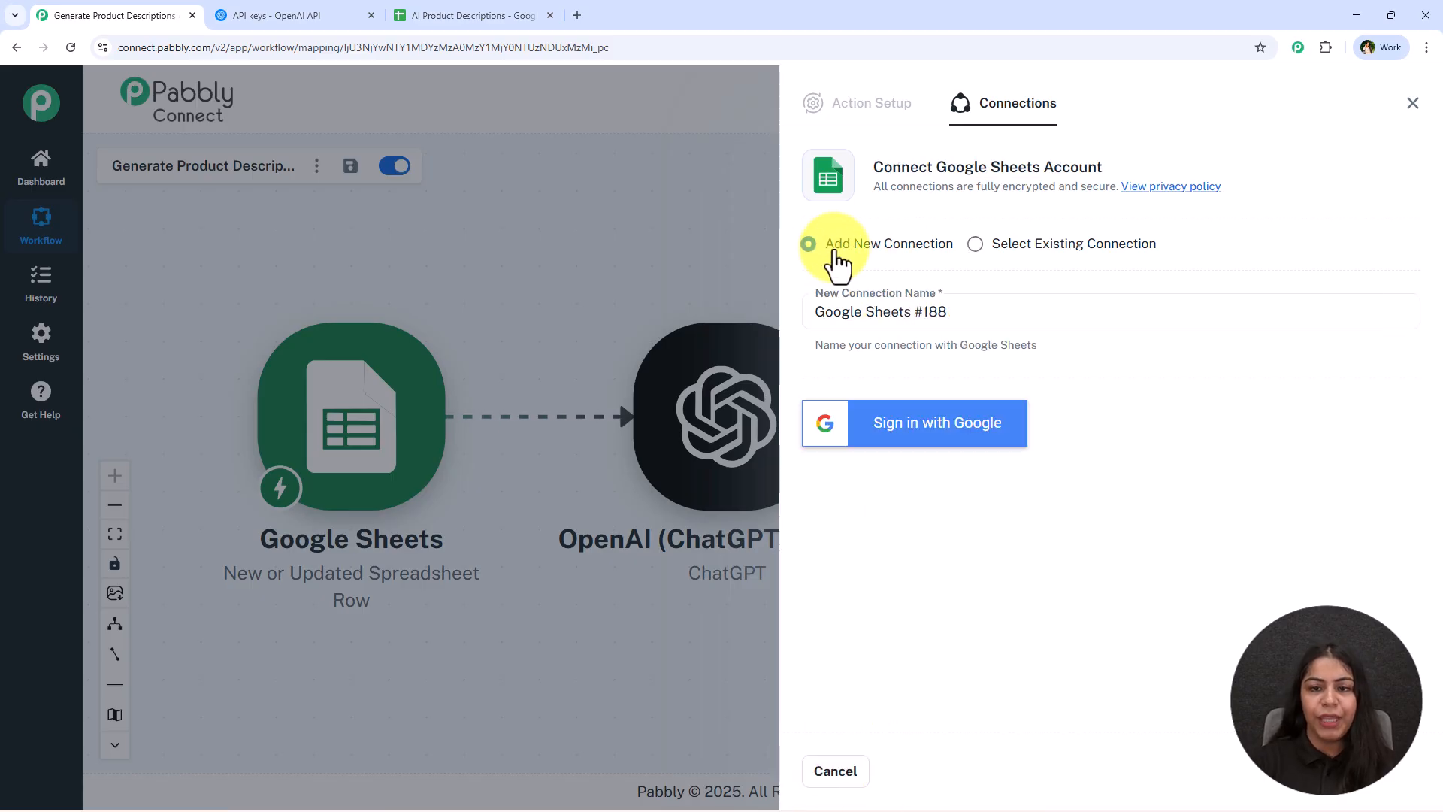
left_click(898, 455)
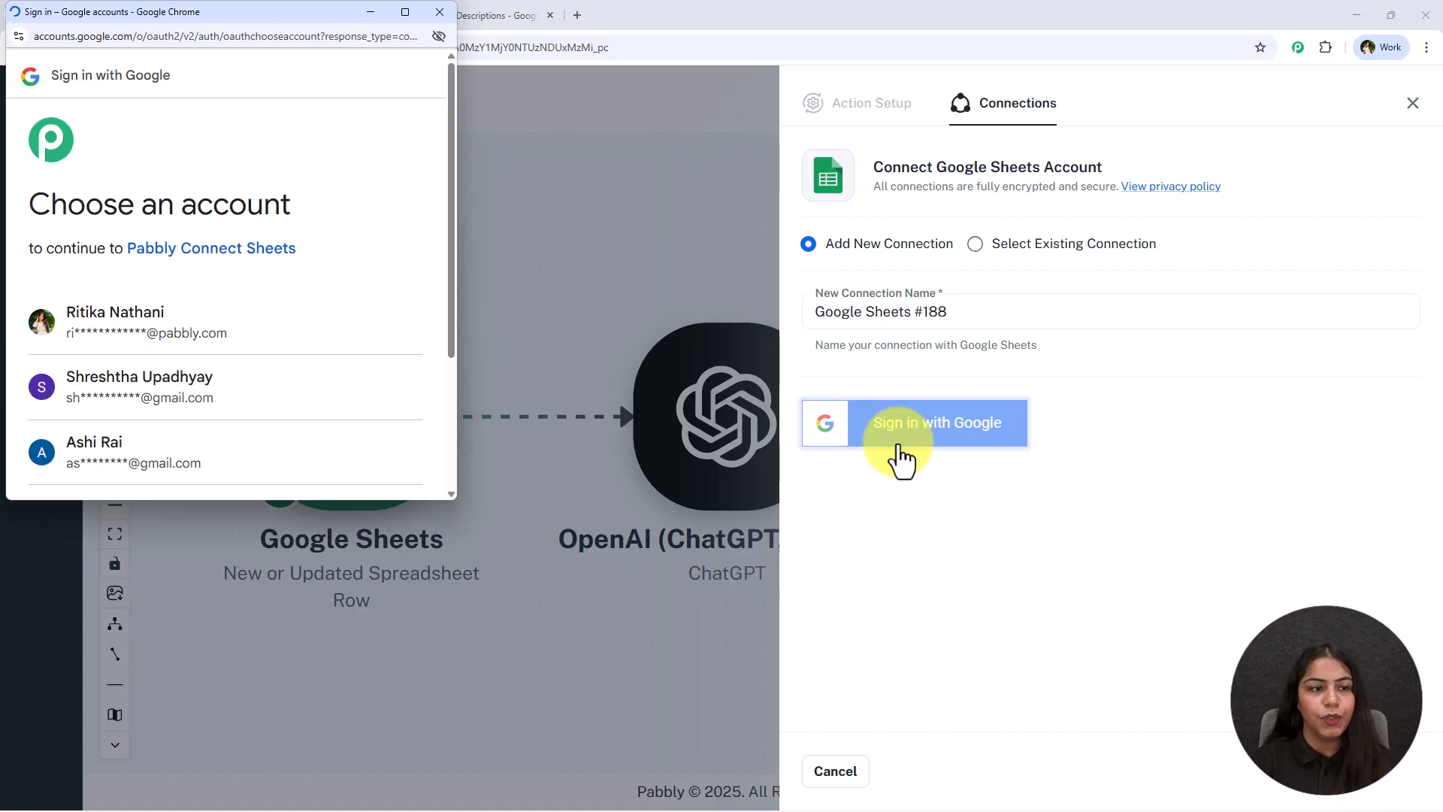
left_click(316, 324)
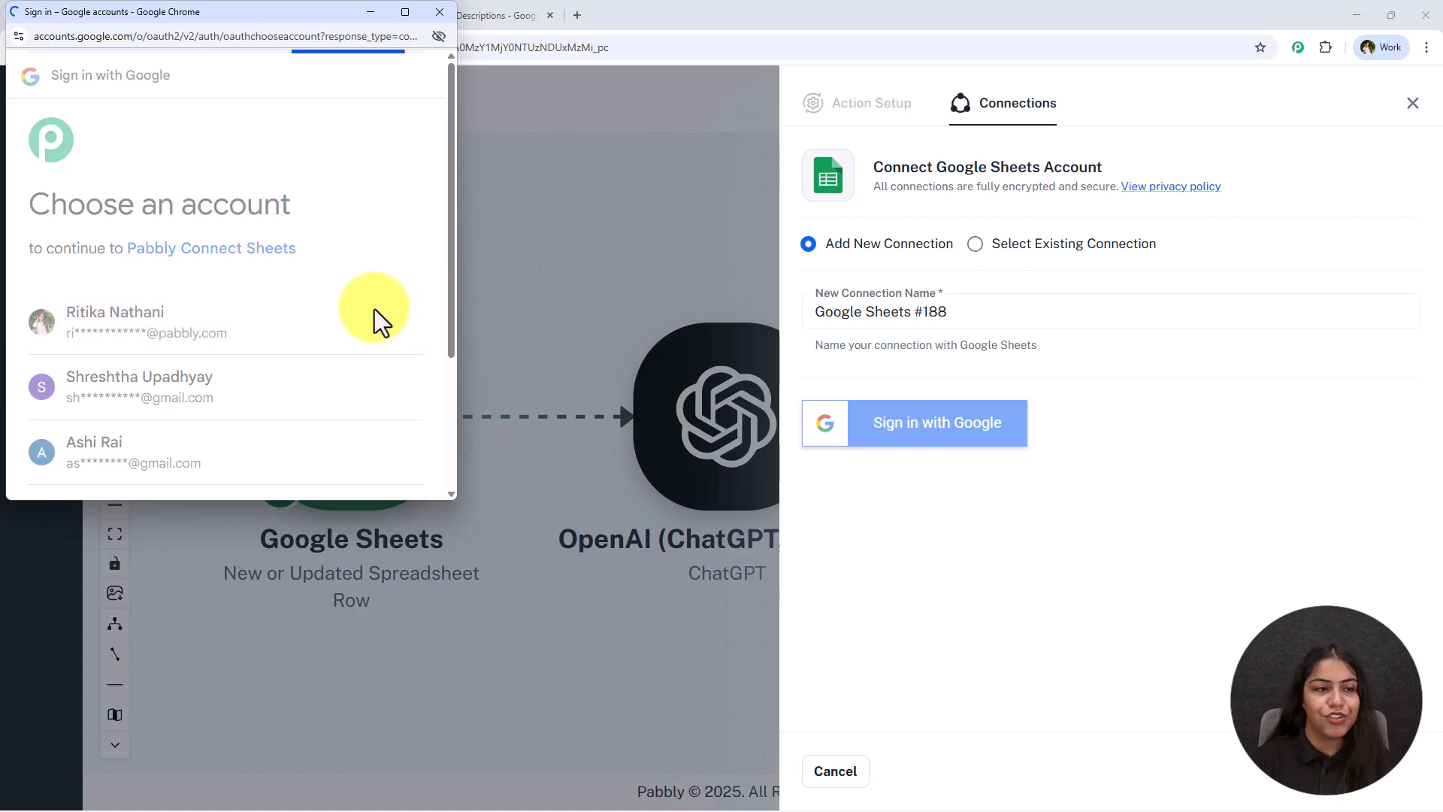
scroll(149, 173, "down", 3)
left_click_drag(62, 187, 199, 202)
left_click(300, 300)
scroll(309, 315, "down", 3)
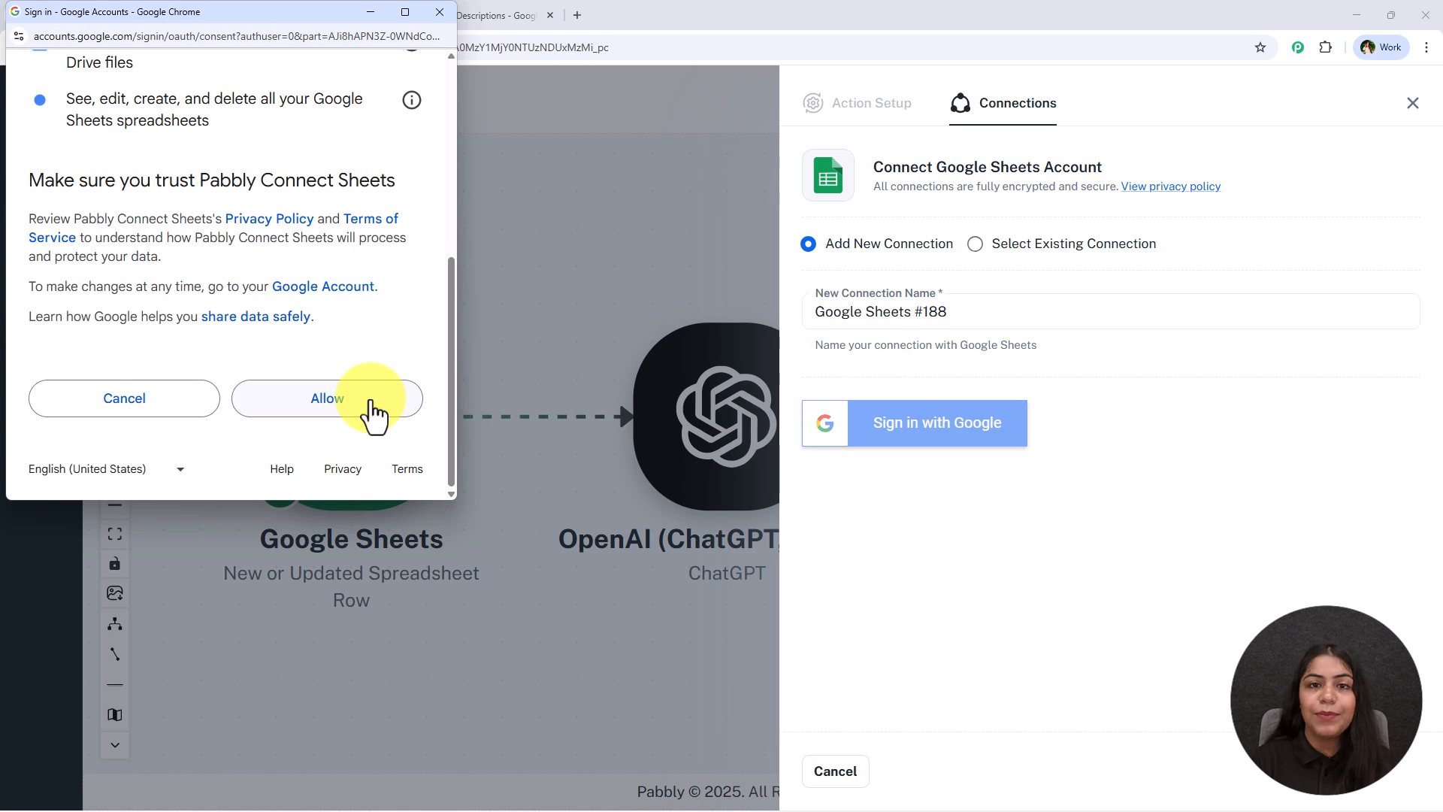
left_click(371, 406)
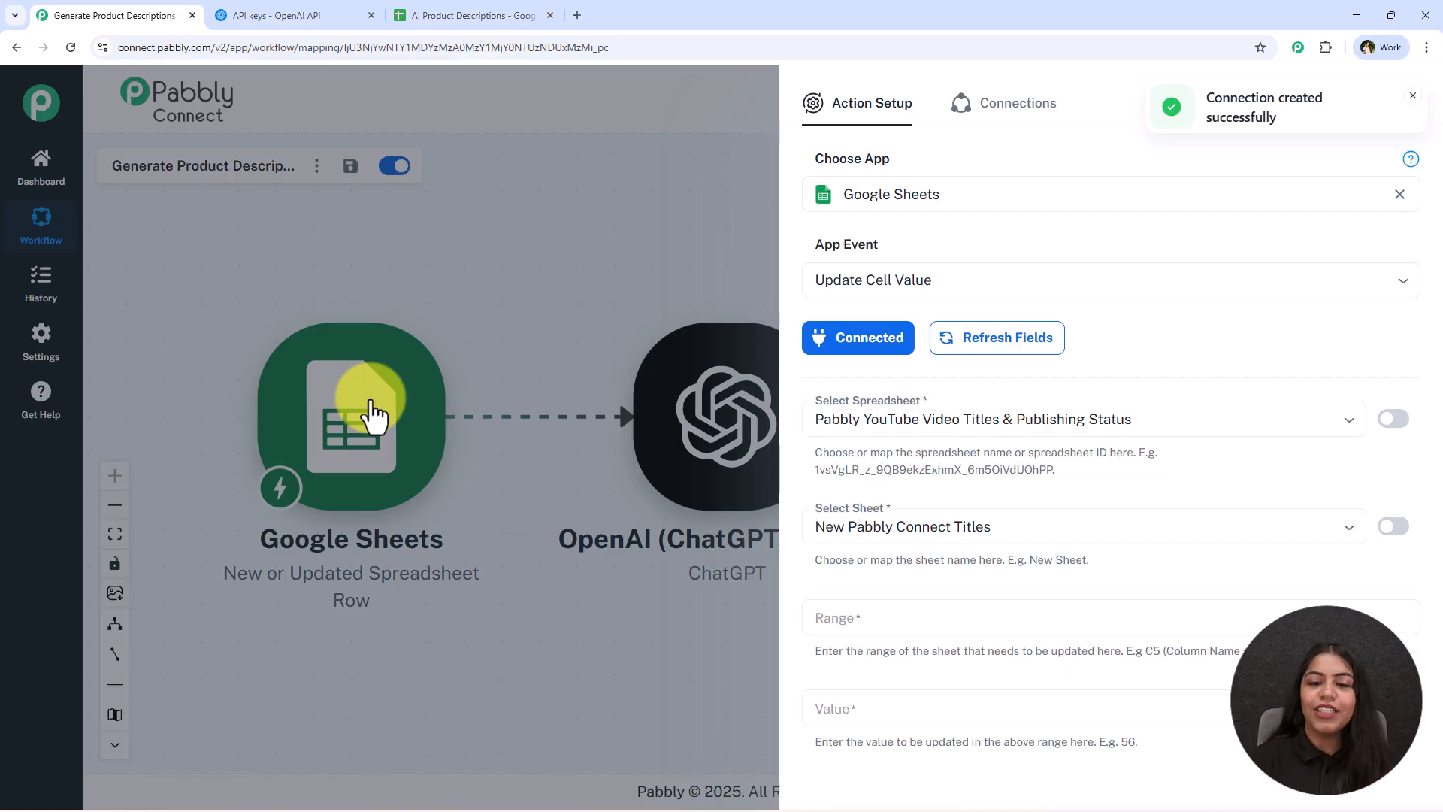
Select AI Product Descriptions as the spreadsheet to update
left_click(1008, 417)
left_click(1020, 493)
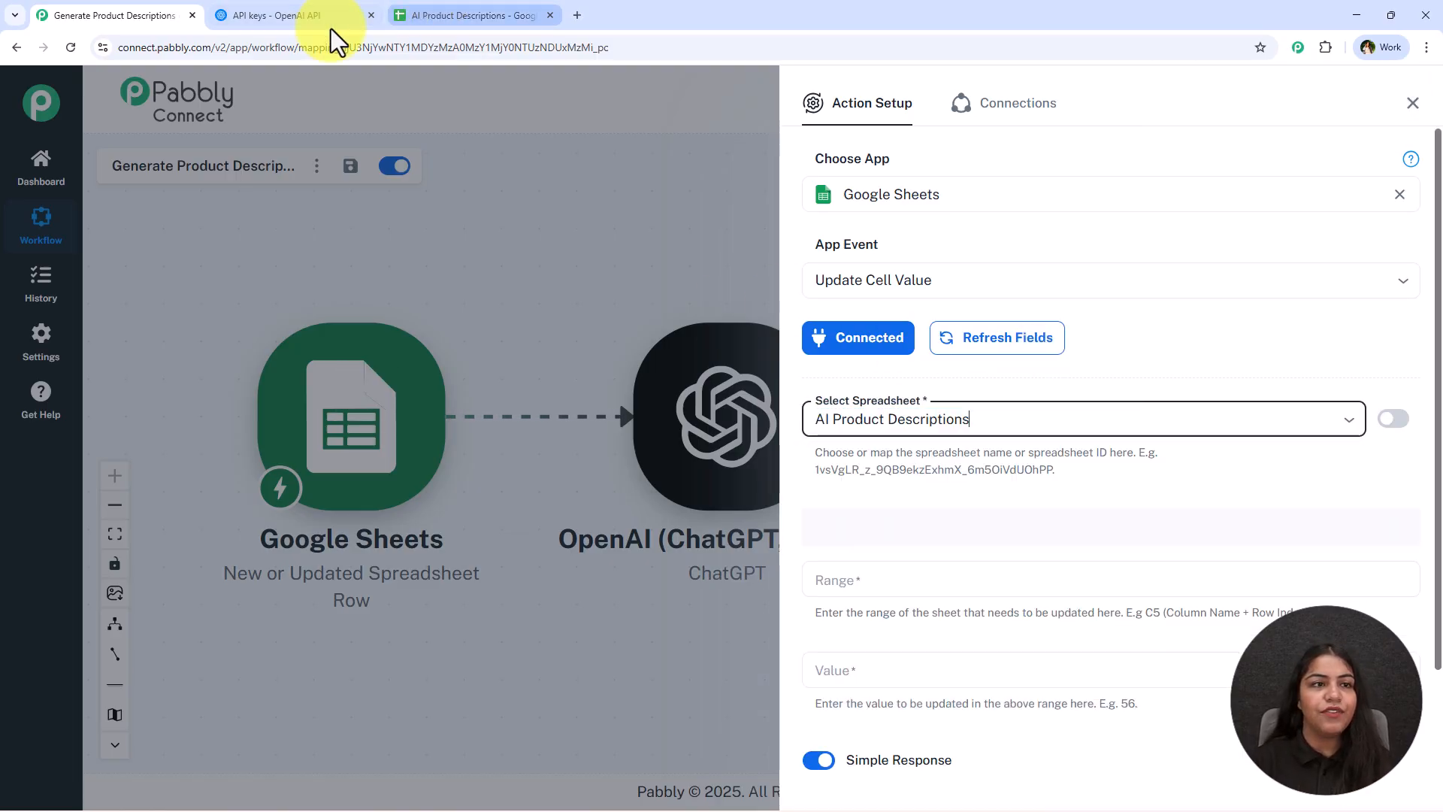
Choose Sheet1 as the sheet to update in the Google Sheets action
left_click(427, 10)
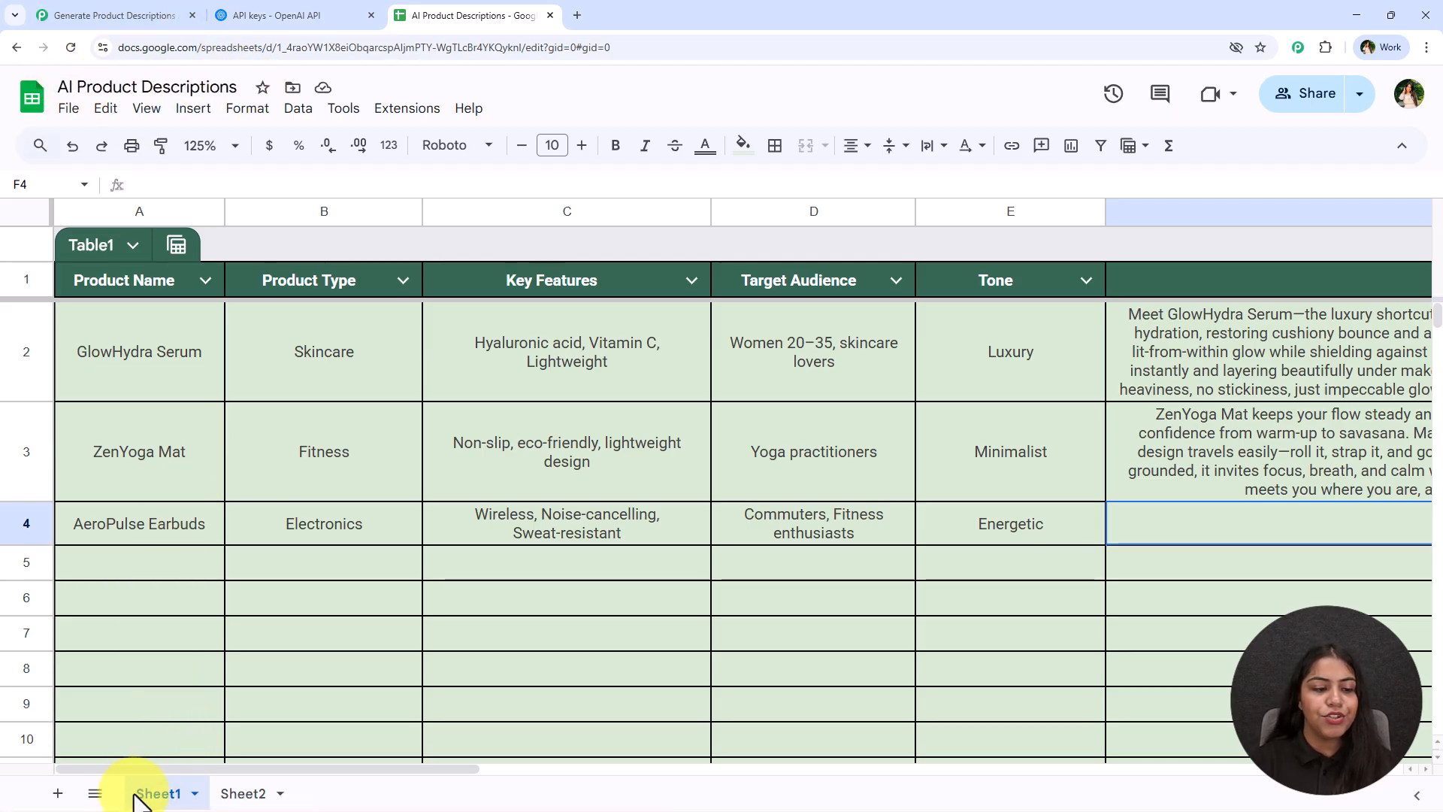
left_click(42, 16)
scroll(973, 469, "down", 2)
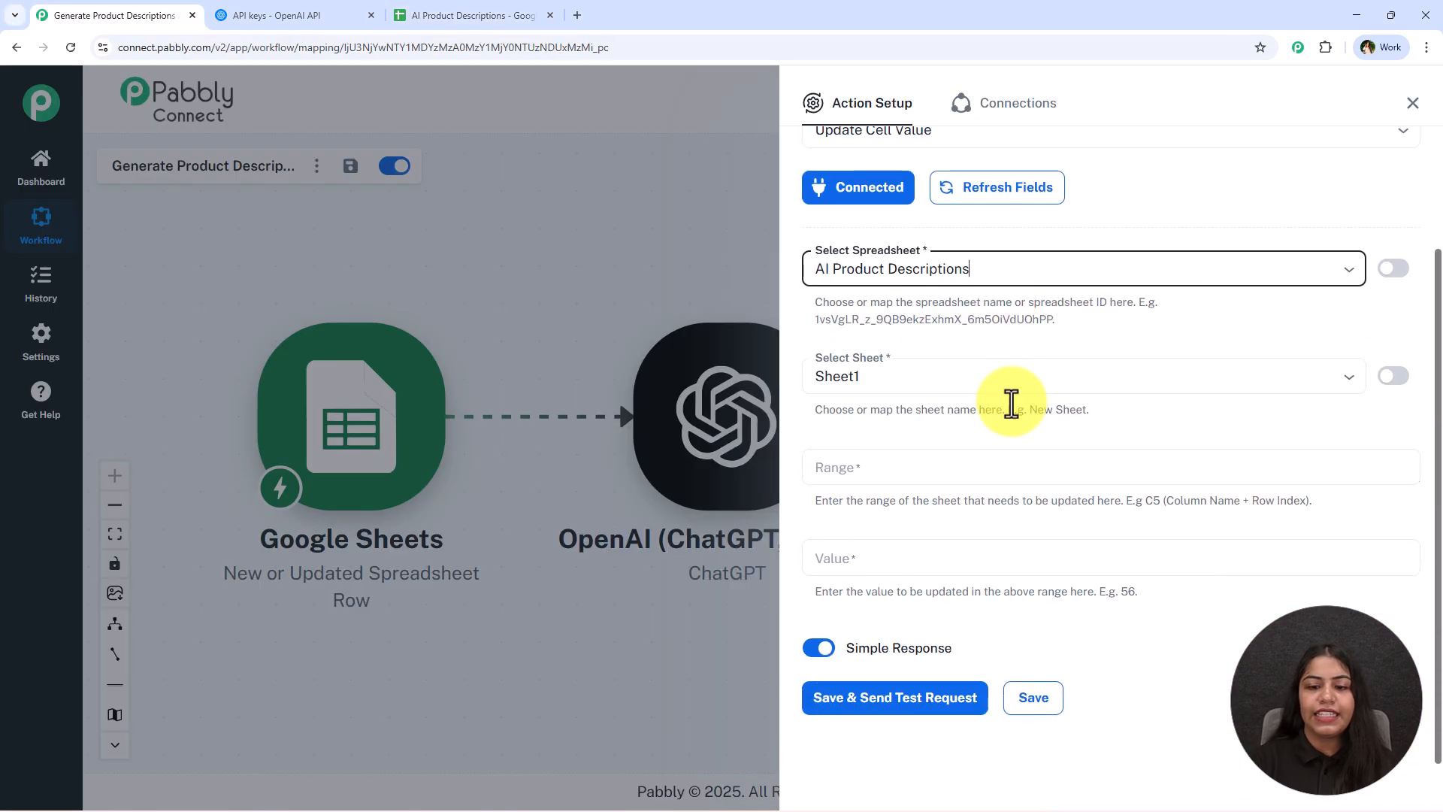
left_click(905, 458)
left_click(931, 431)
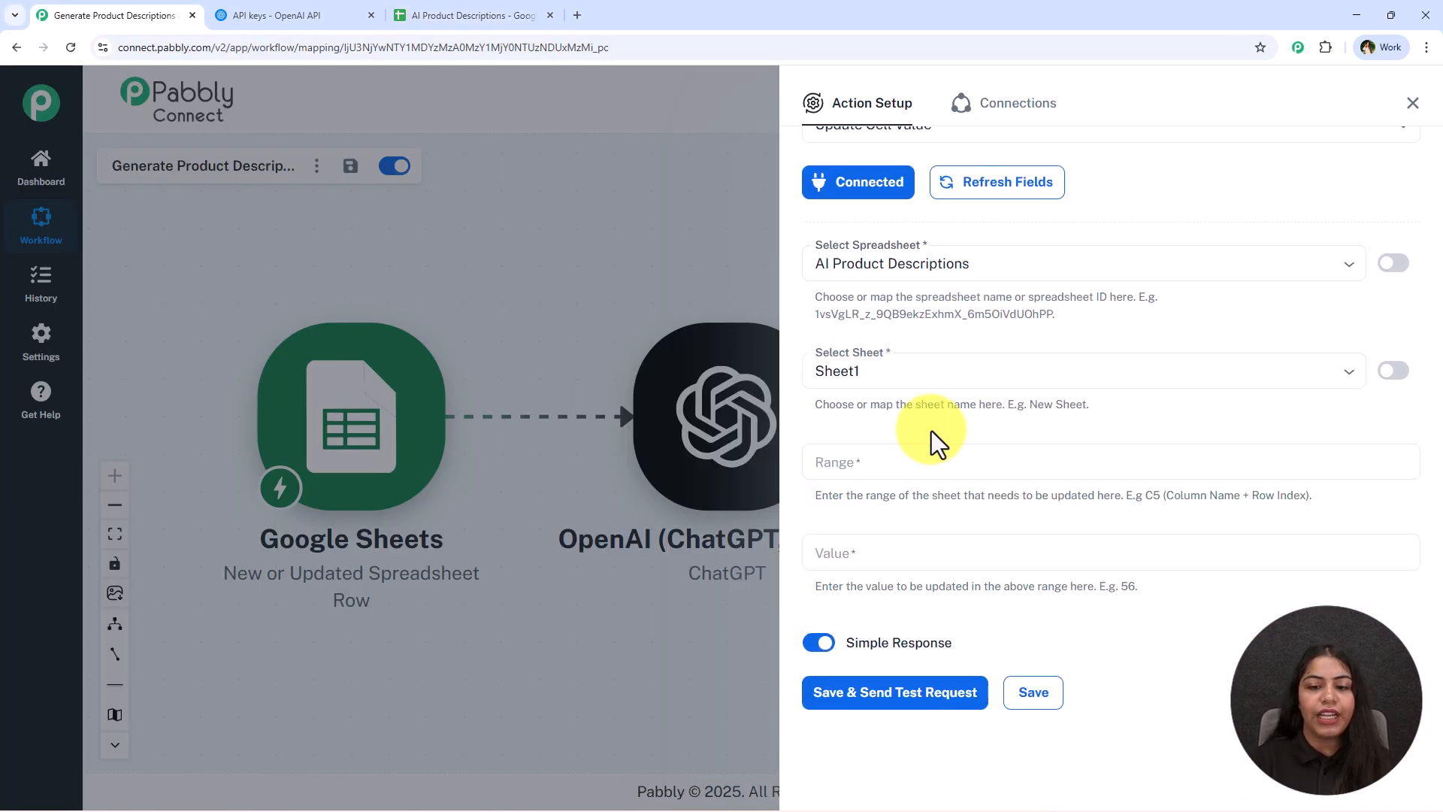
Check the Generated Description column's letter and set the Range to F4
left_click(539, 10)
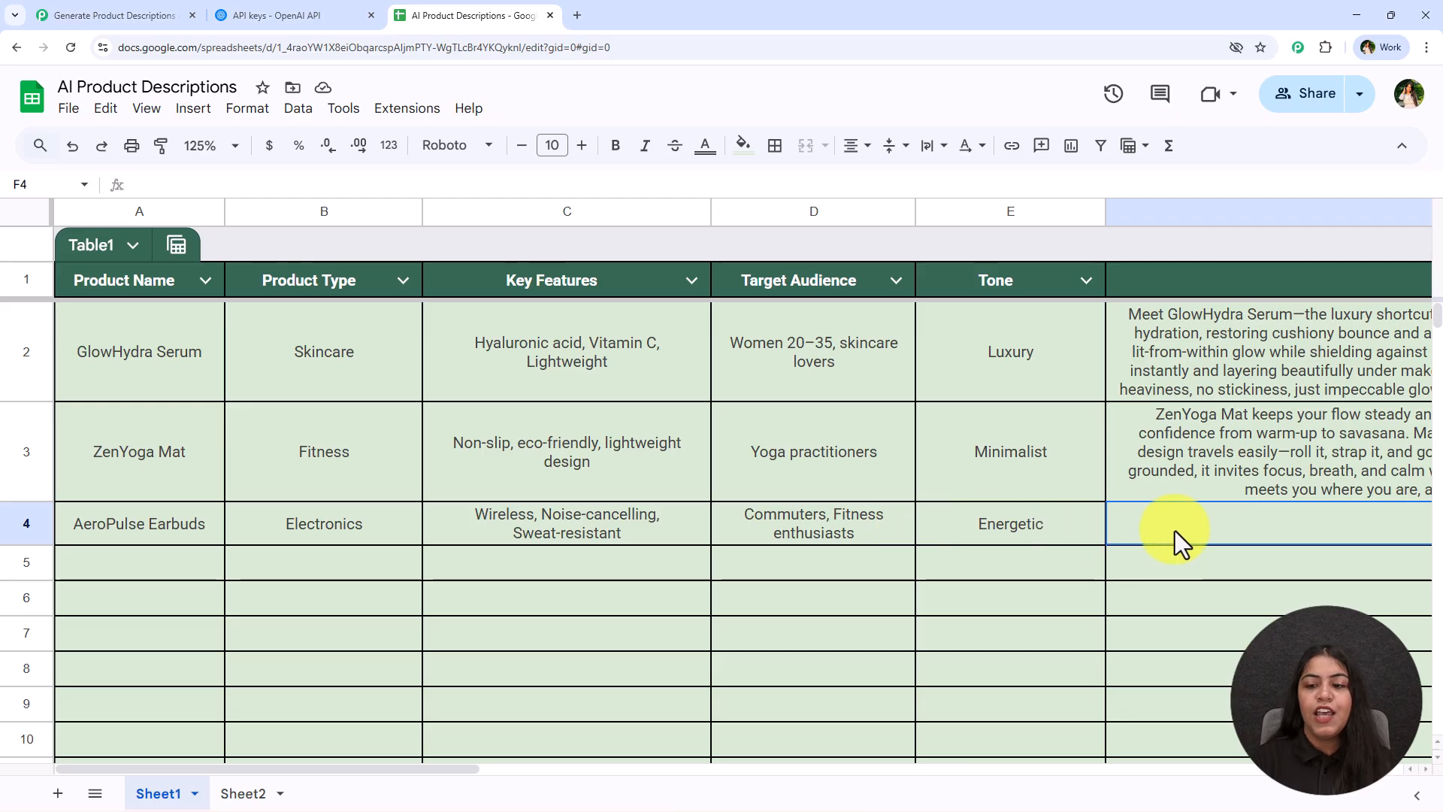
left_click_drag(382, 775, 580, 774)
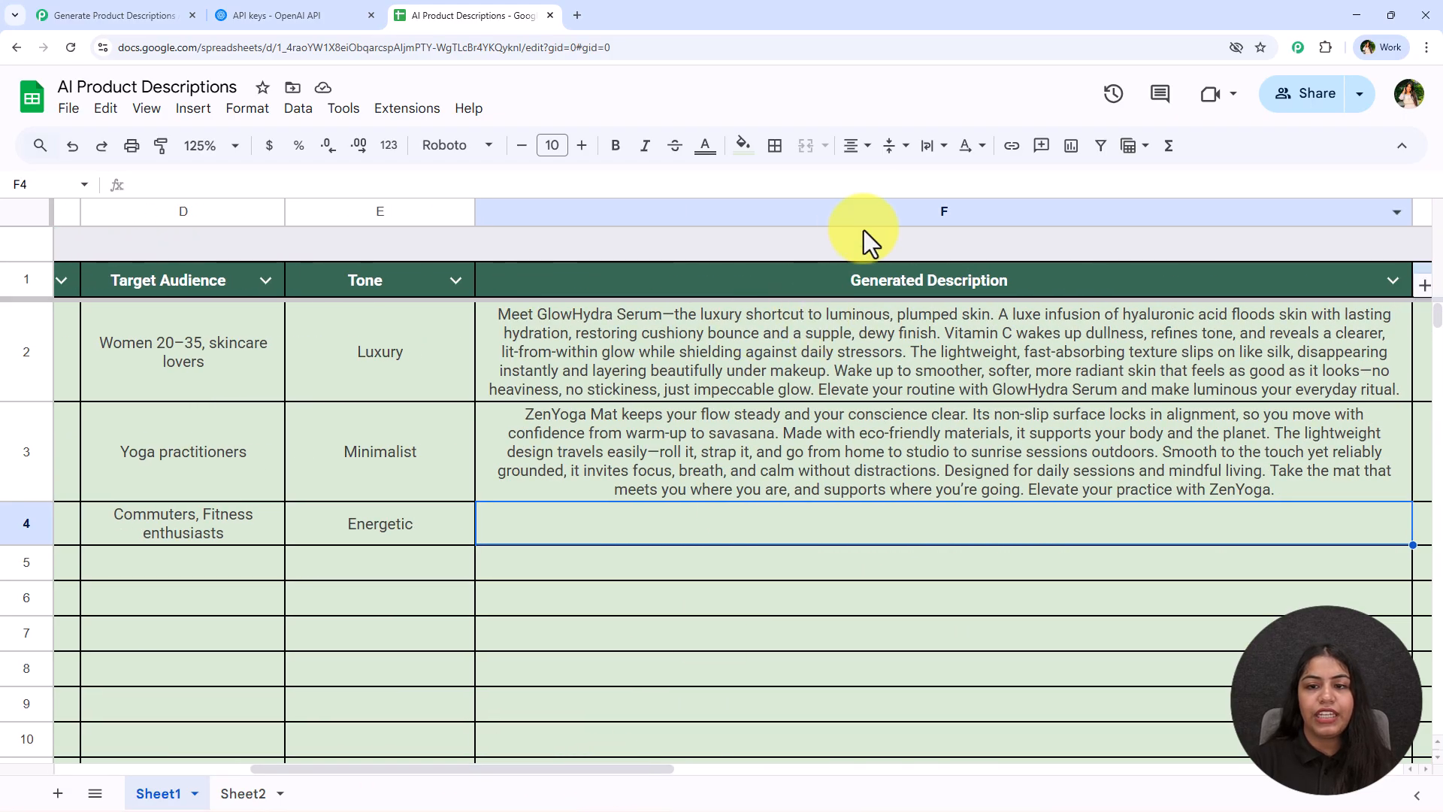
left_click(160, 15)
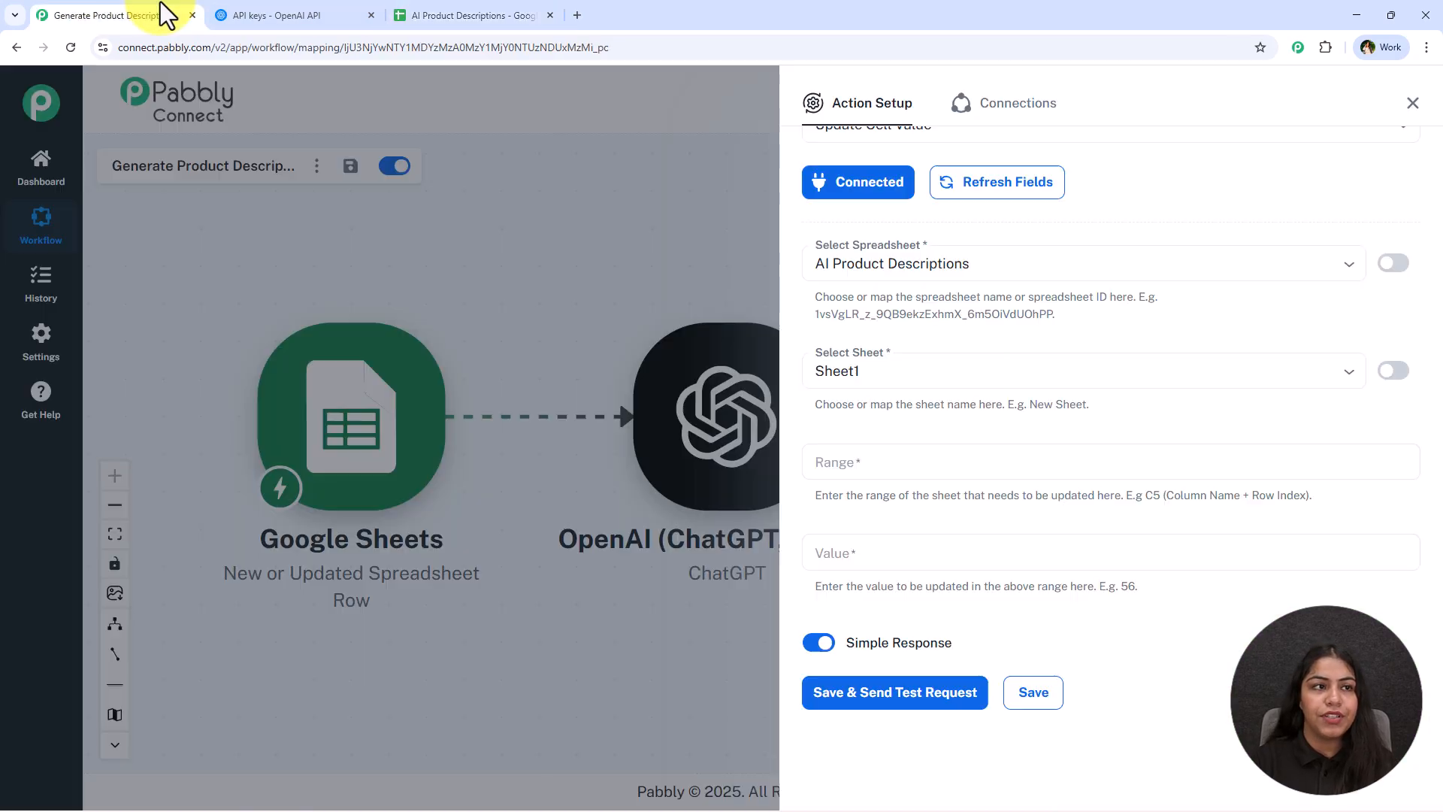
left_click(865, 463)
type("F4")
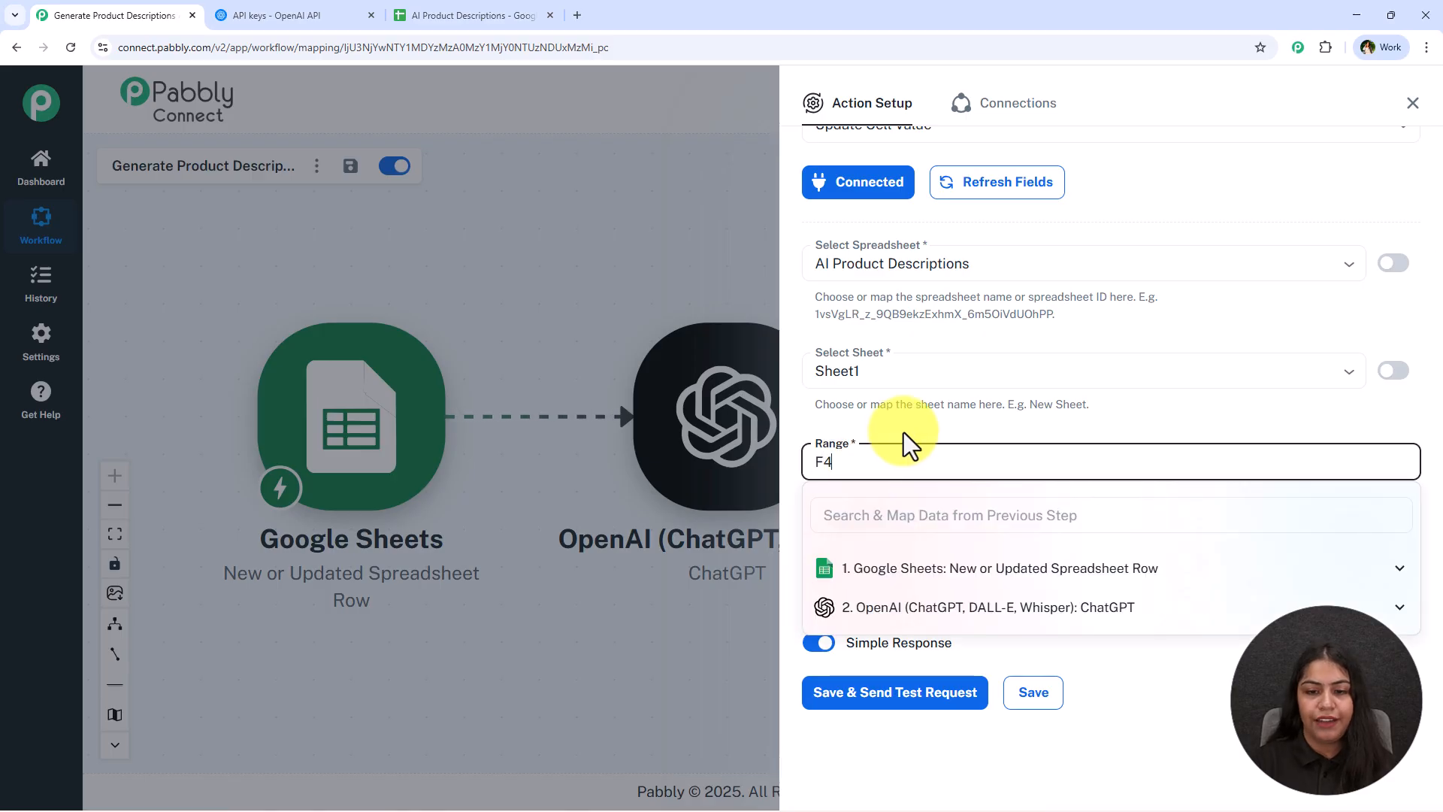
left_click(905, 432)
Narrow the Generated Description column in the sheet and select cell F4
left_click(479, 13)
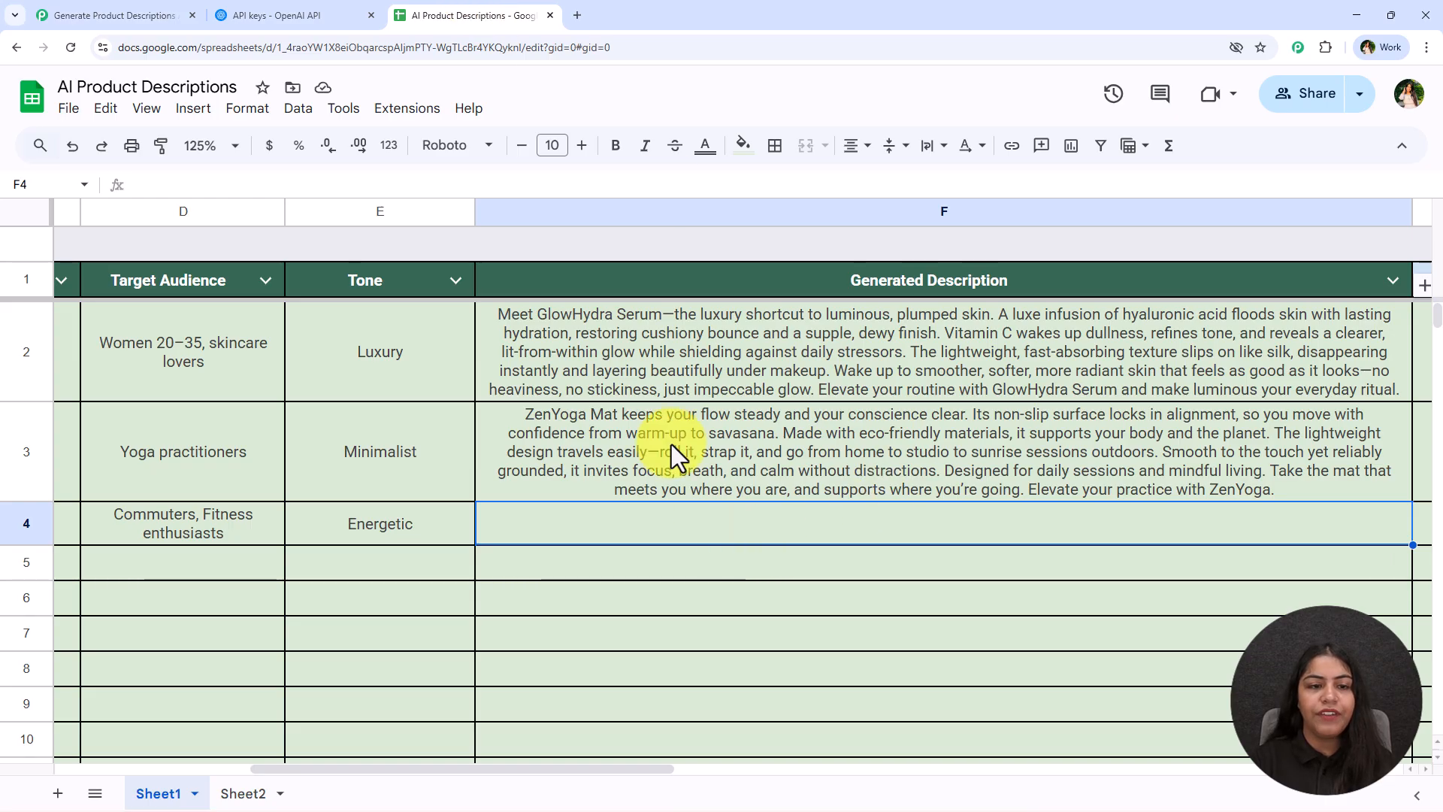
left_click_drag(1413, 212, 1249, 214)
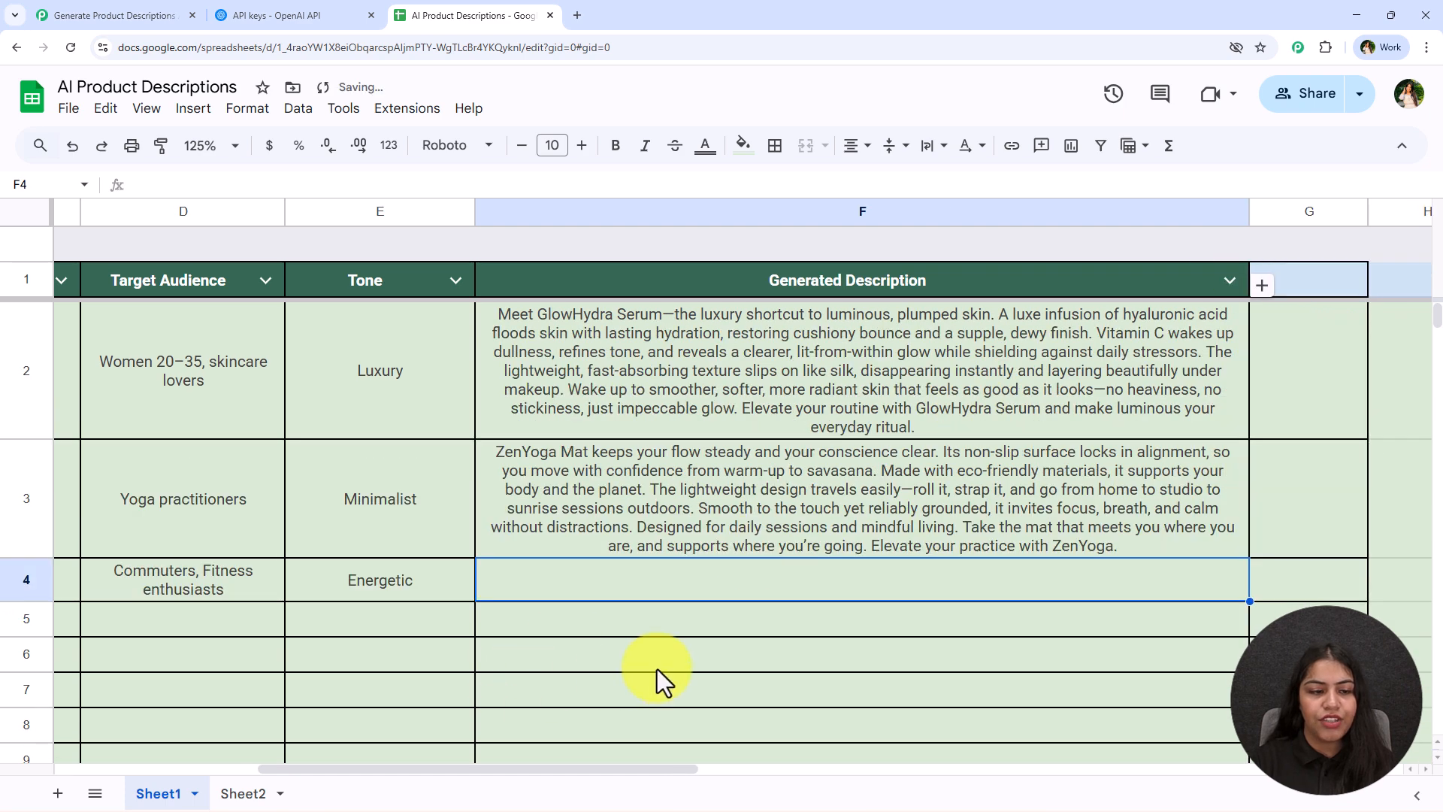
left_click(705, 616)
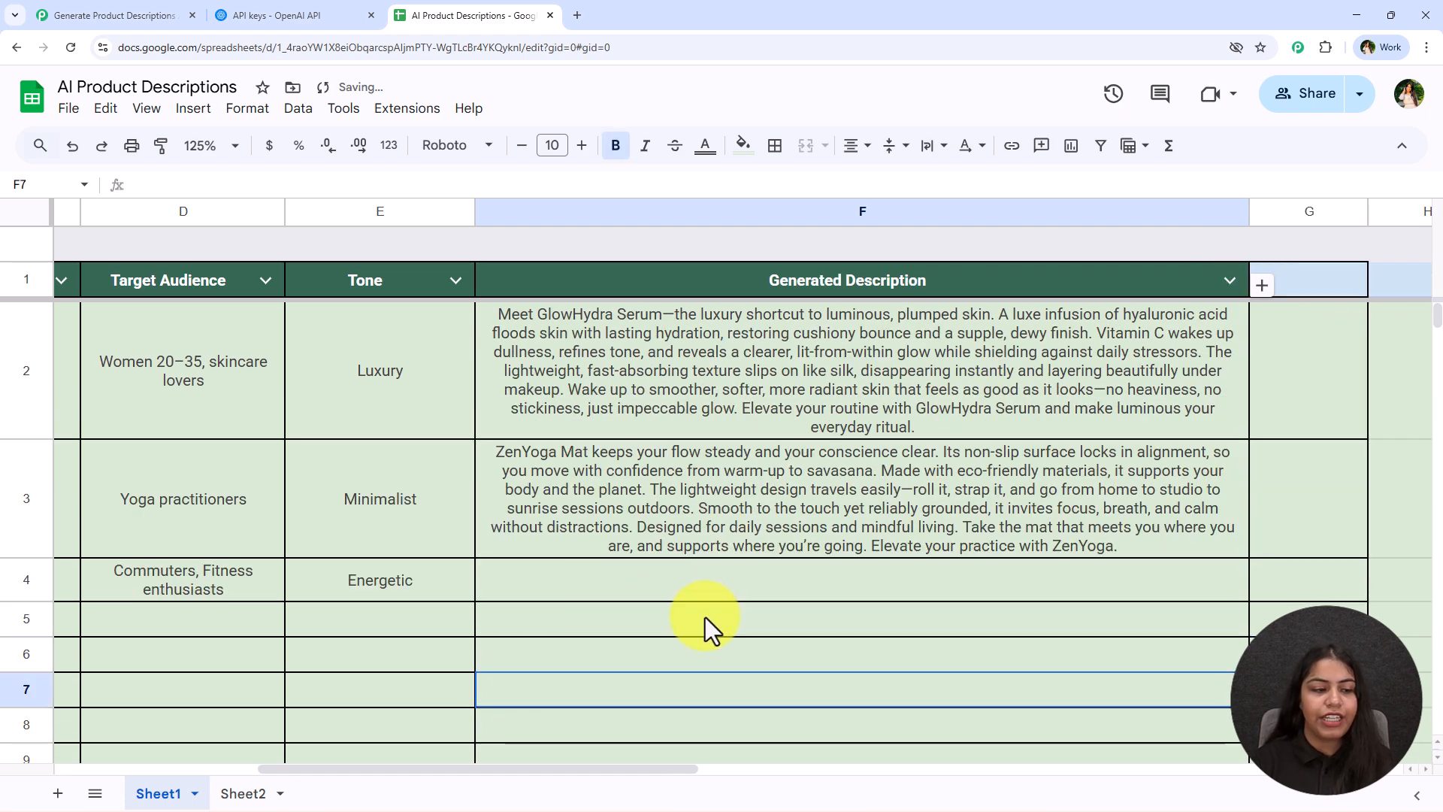
key("Up")
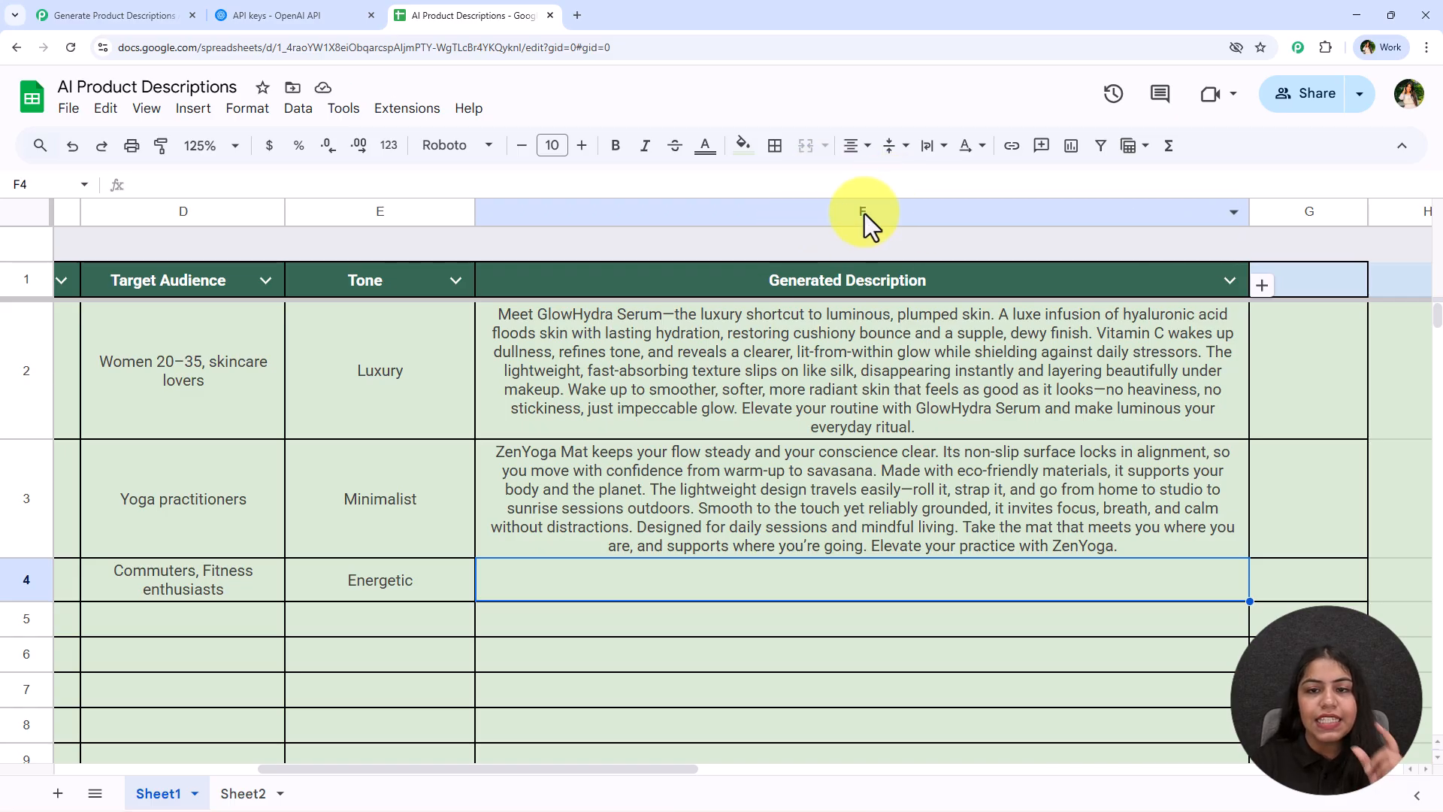
Set the Range to column F followed by the mapped RowIndex from the trigger step
left_click(113, 15)
left_click(824, 467)
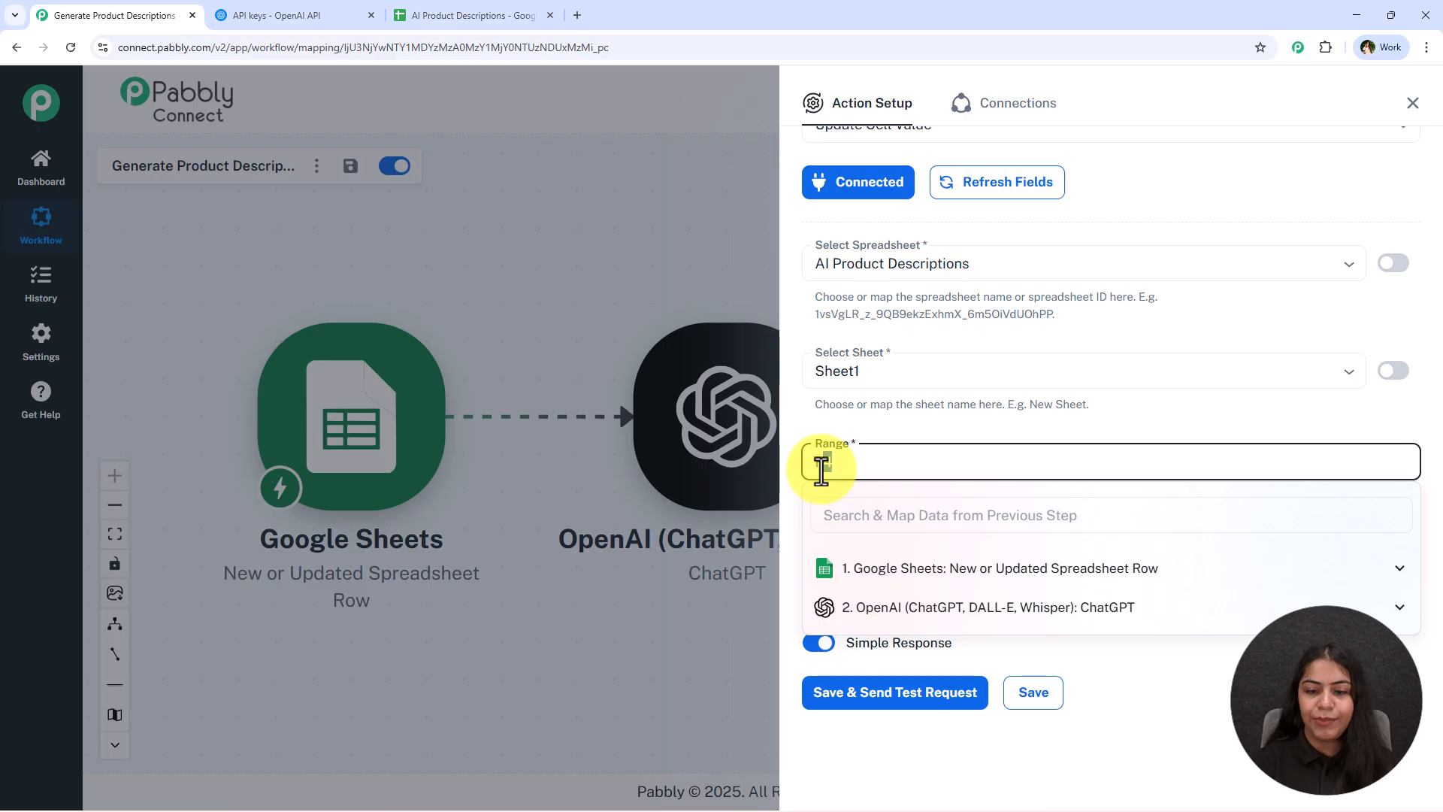
type("F")
left_click(864, 531)
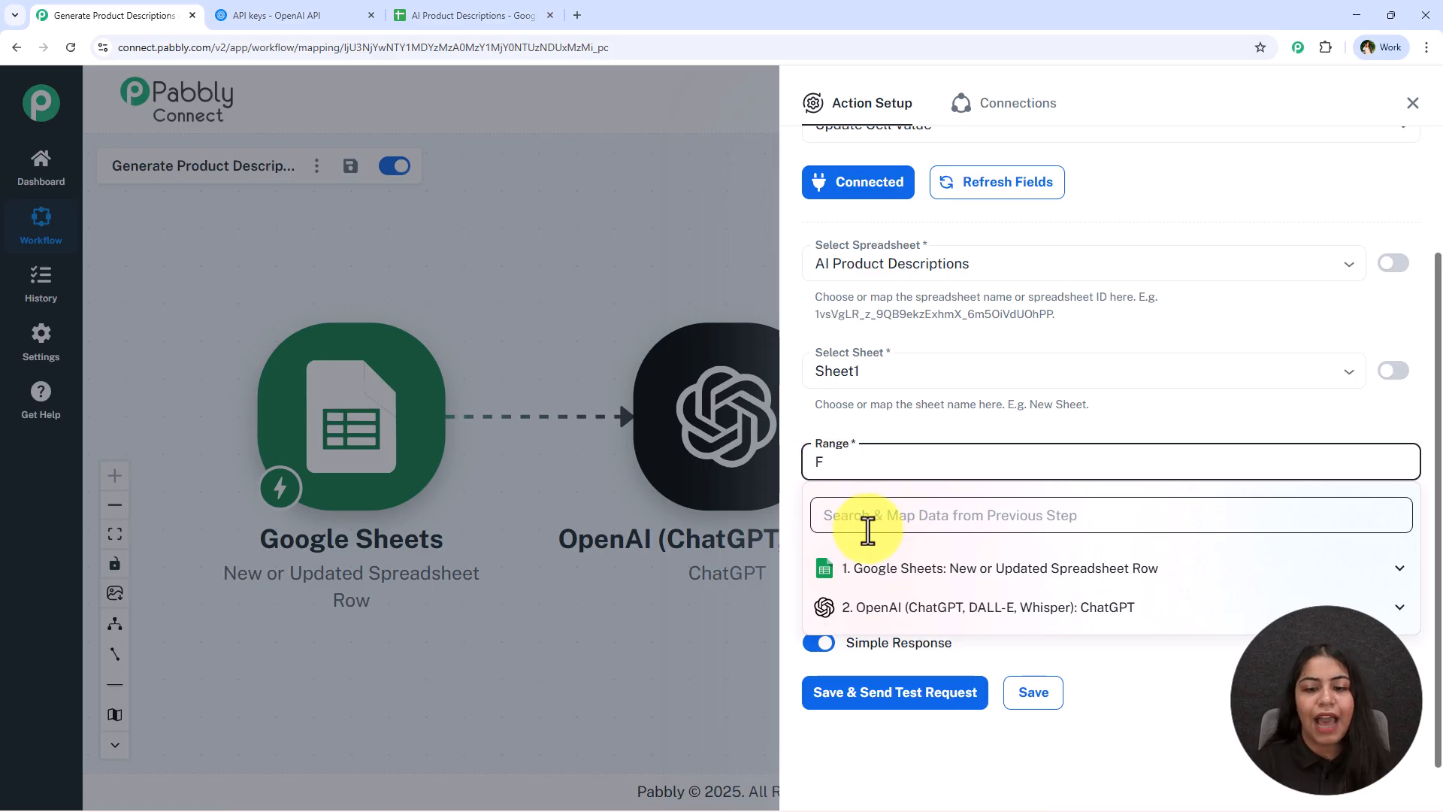
type("row")
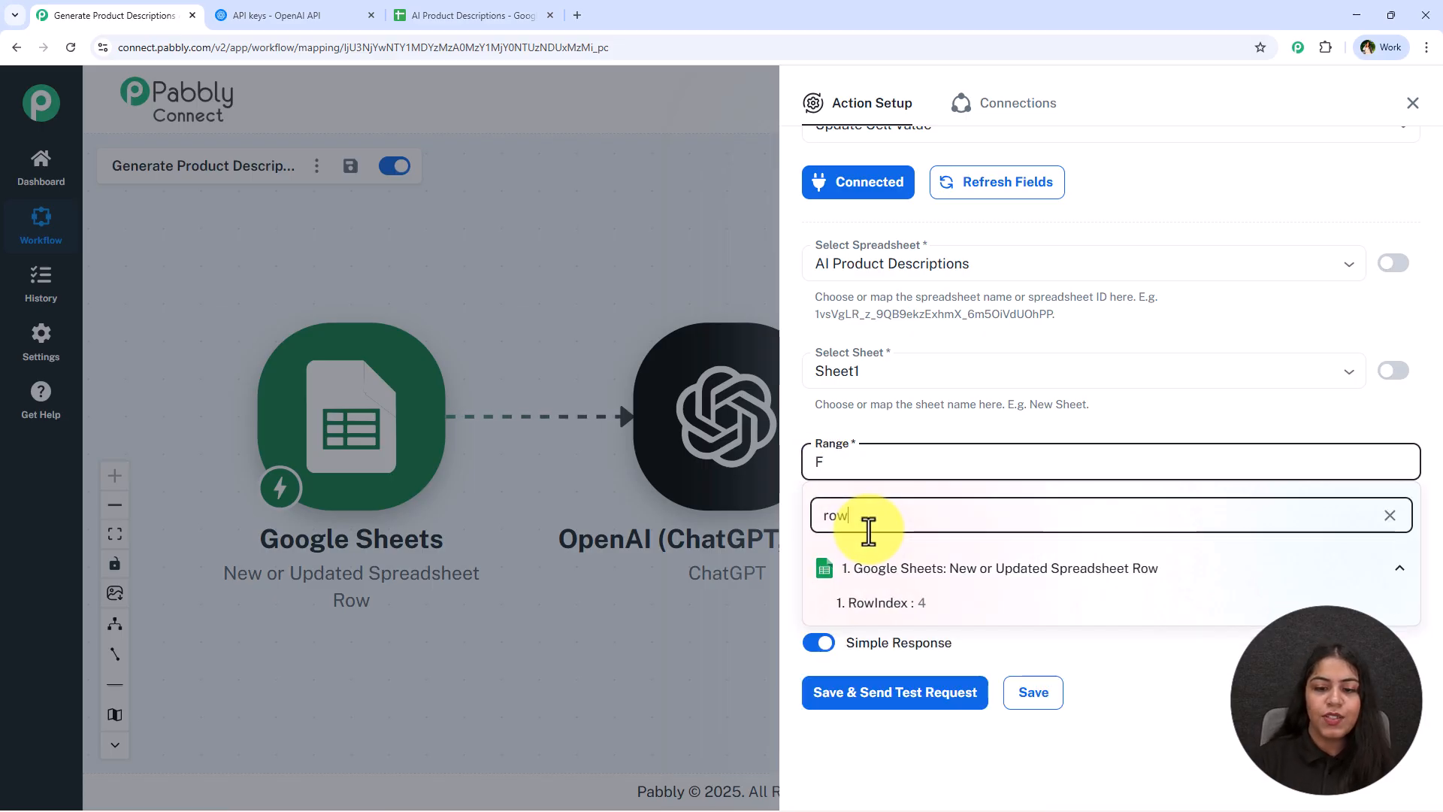
left_click(940, 613)
left_click(977, 436)
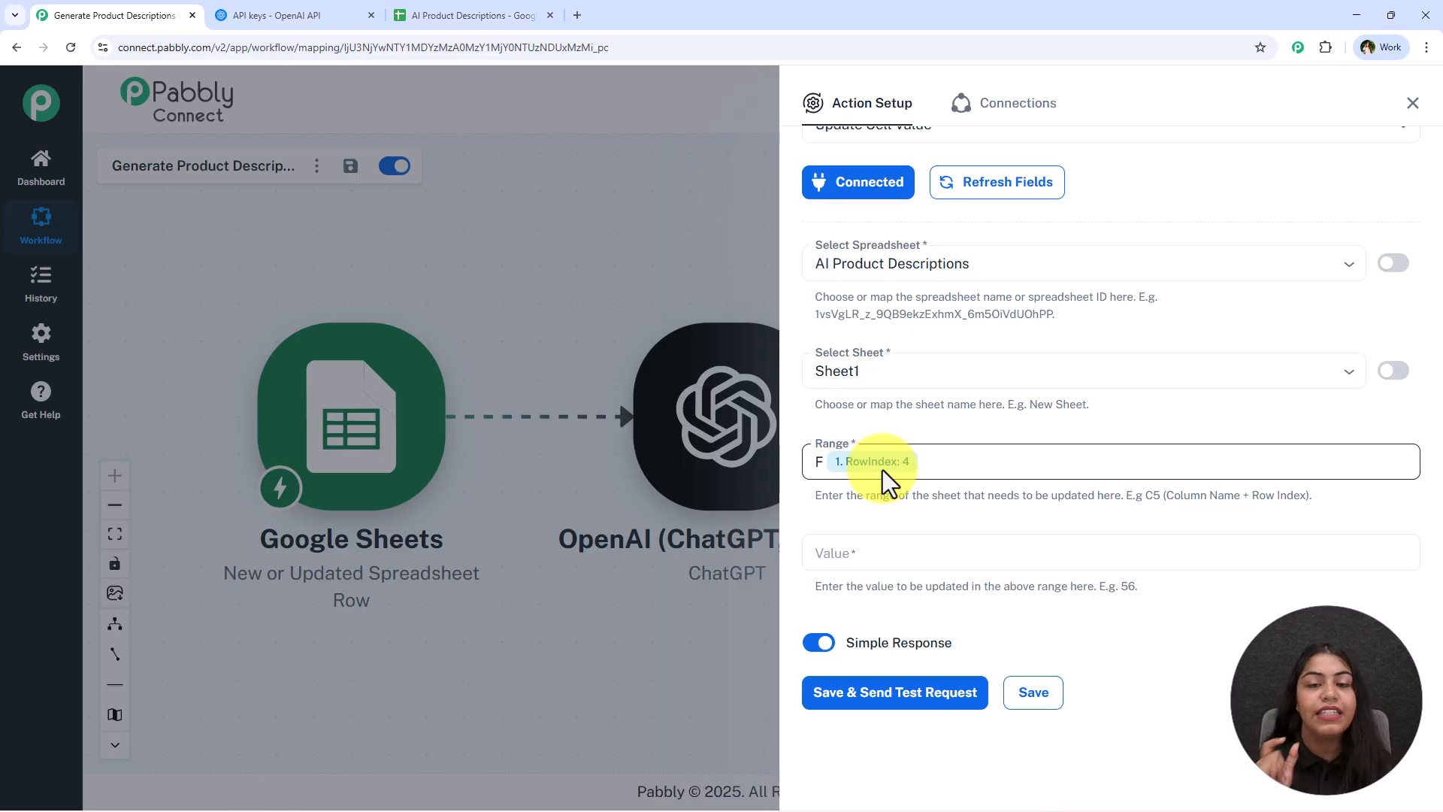
Map the ChatGPT choices 0 message content into the Value field
left_click(1000, 552)
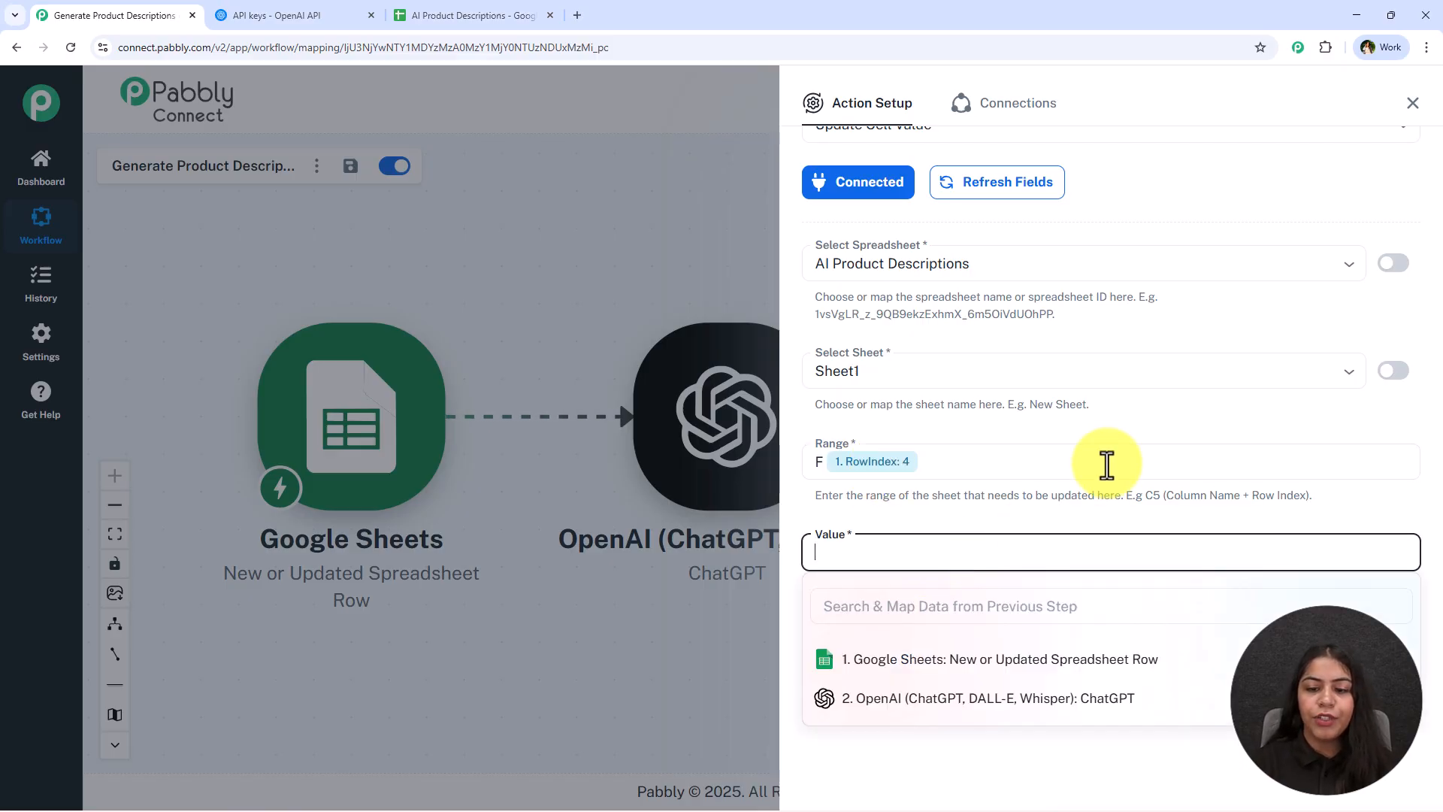
left_click(1087, 696)
scroll(1083, 661, "down", 3)
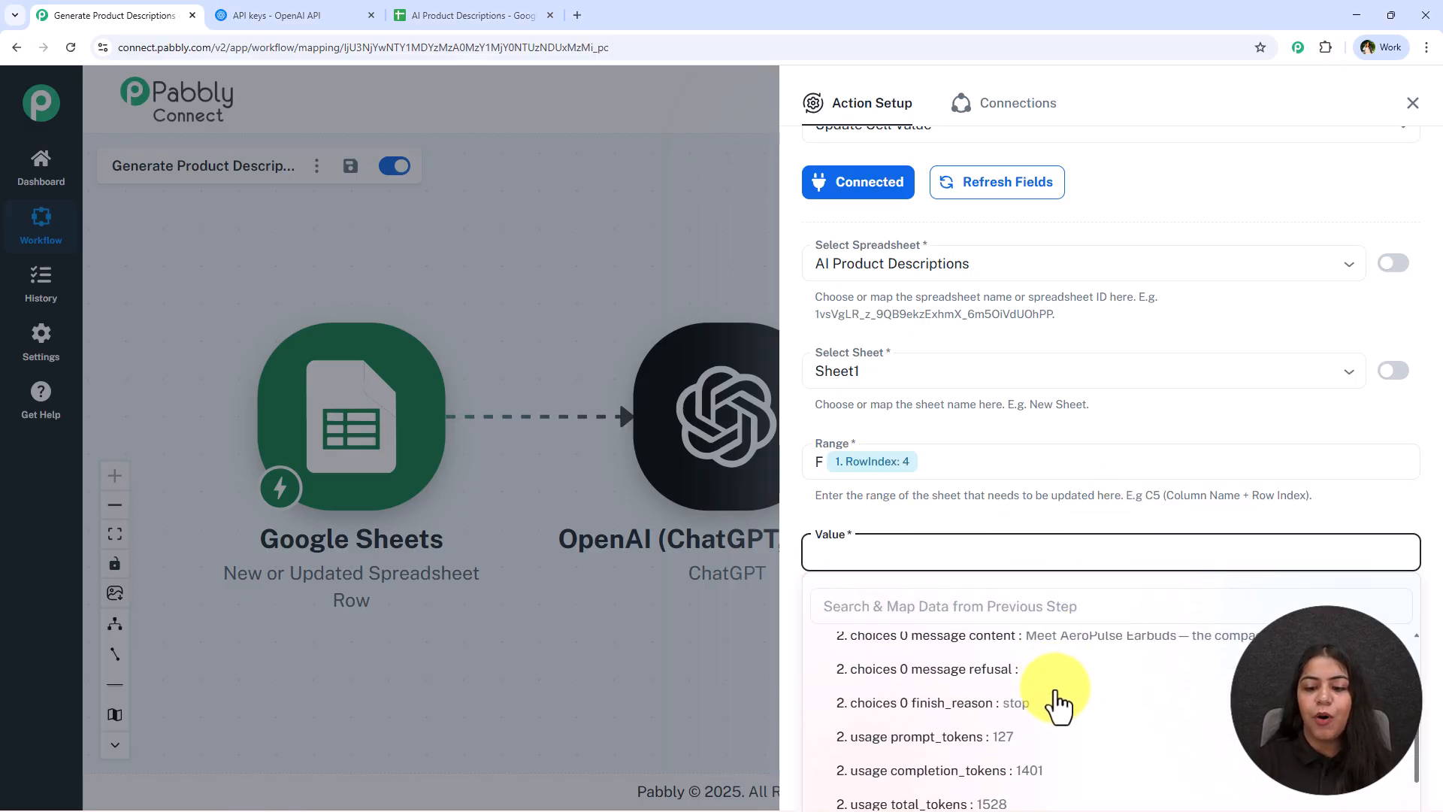
left_click(1087, 654)
left_click(1203, 693)
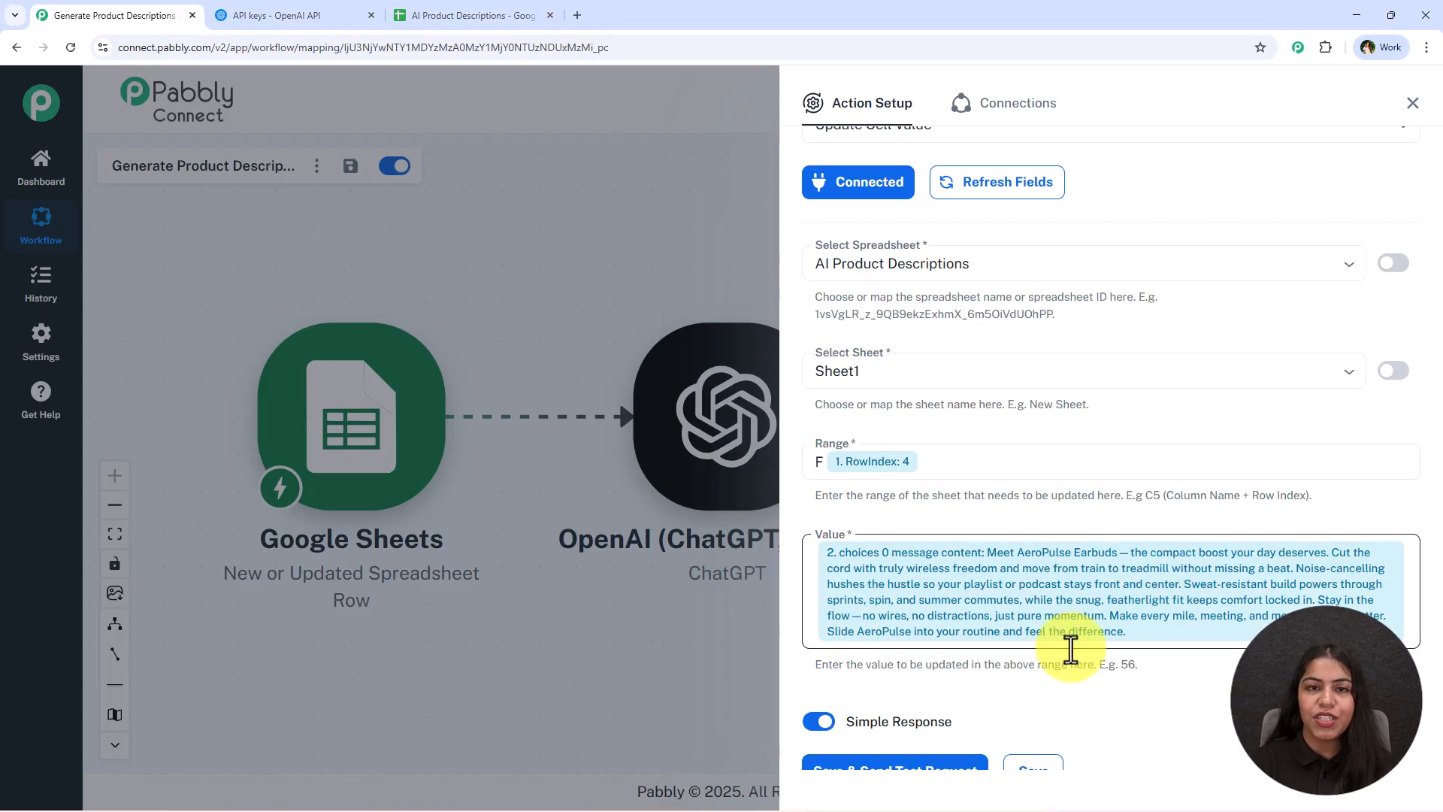
Save and send a test request for the Update Cell Value action, then close the panel
scroll(1067, 644, "down", 2)
left_click(951, 695)
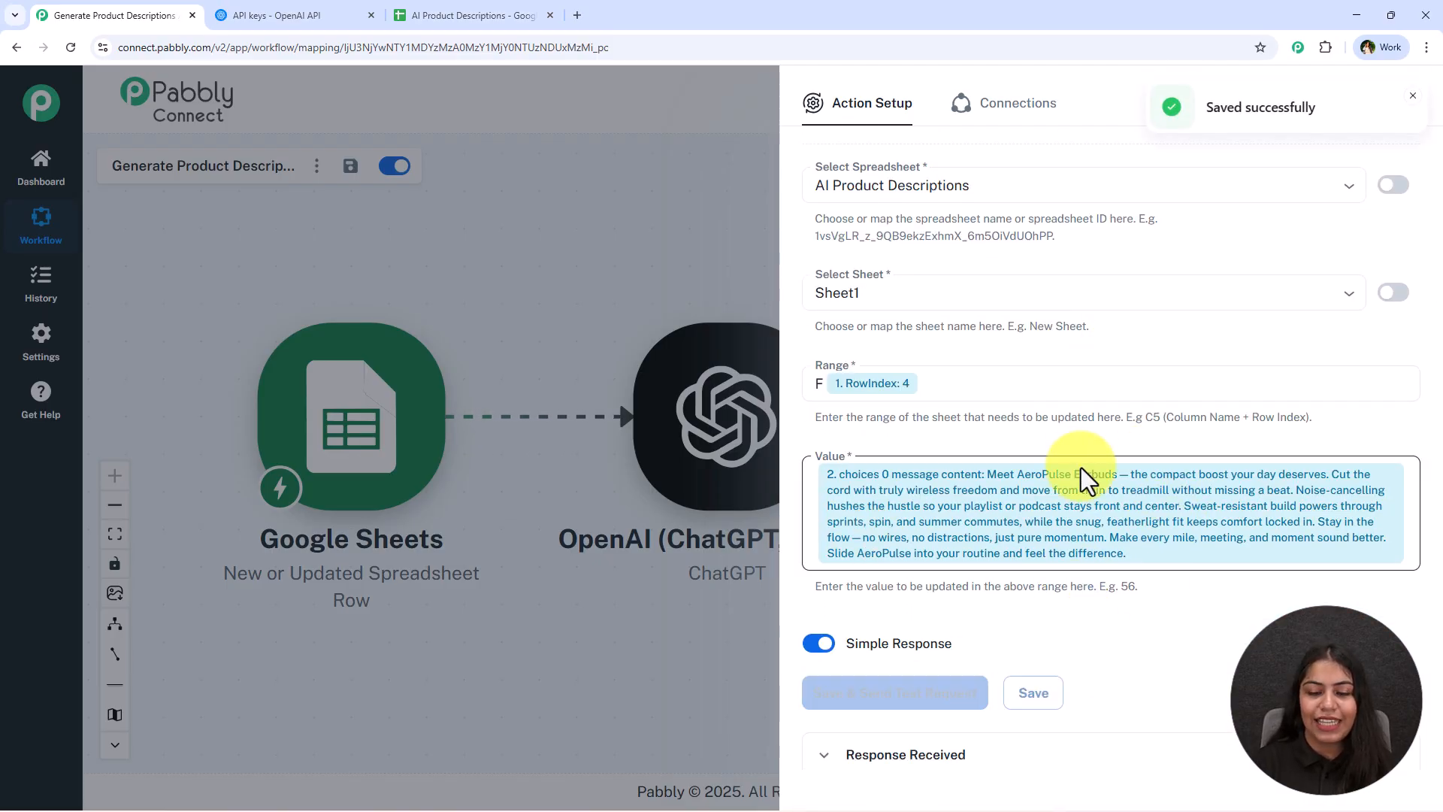
scroll(1081, 467, "down", 2)
scroll(1080, 467, "down", 3)
left_click(1427, 113)
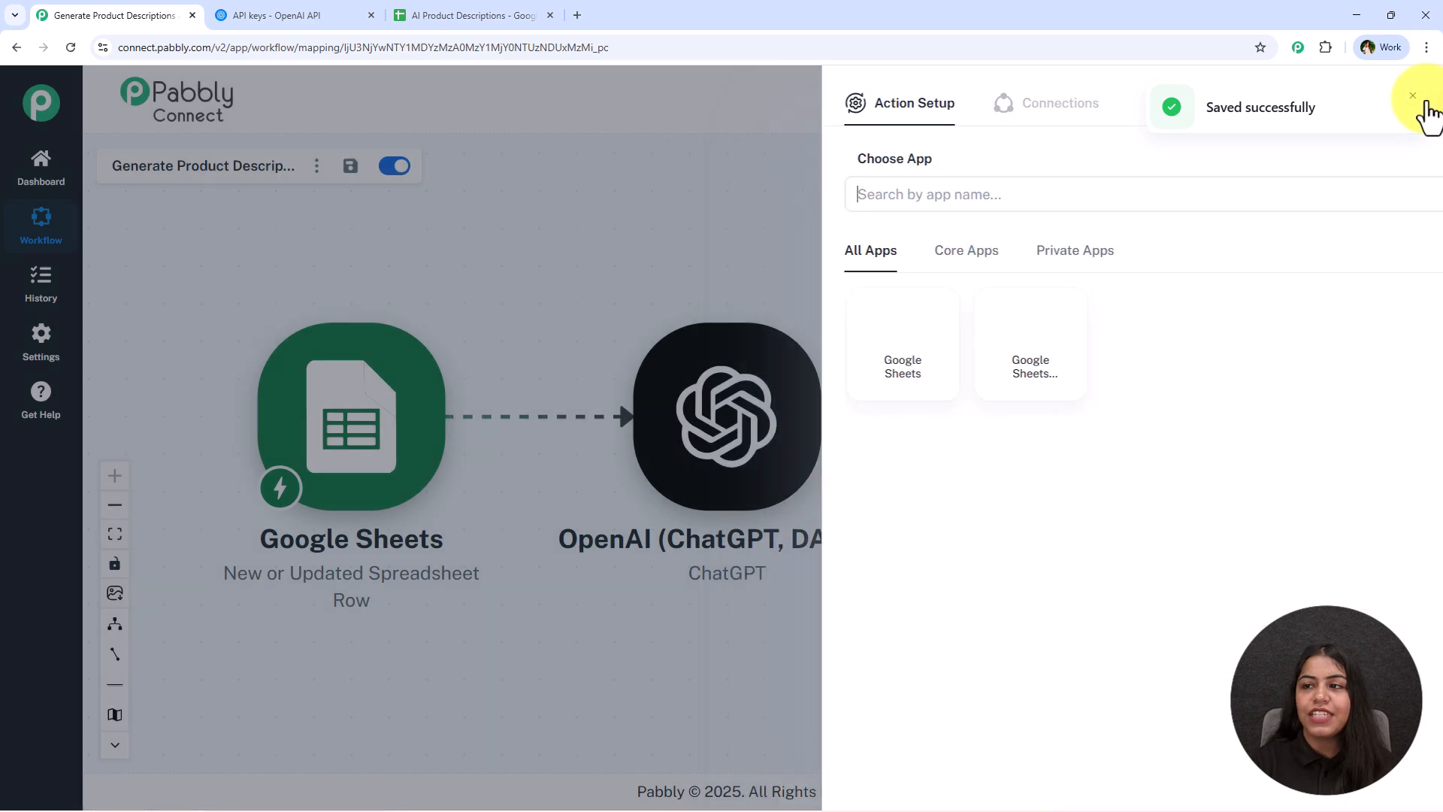
Examine row 4 of the sheet for the written product description
left_click(448, 12)
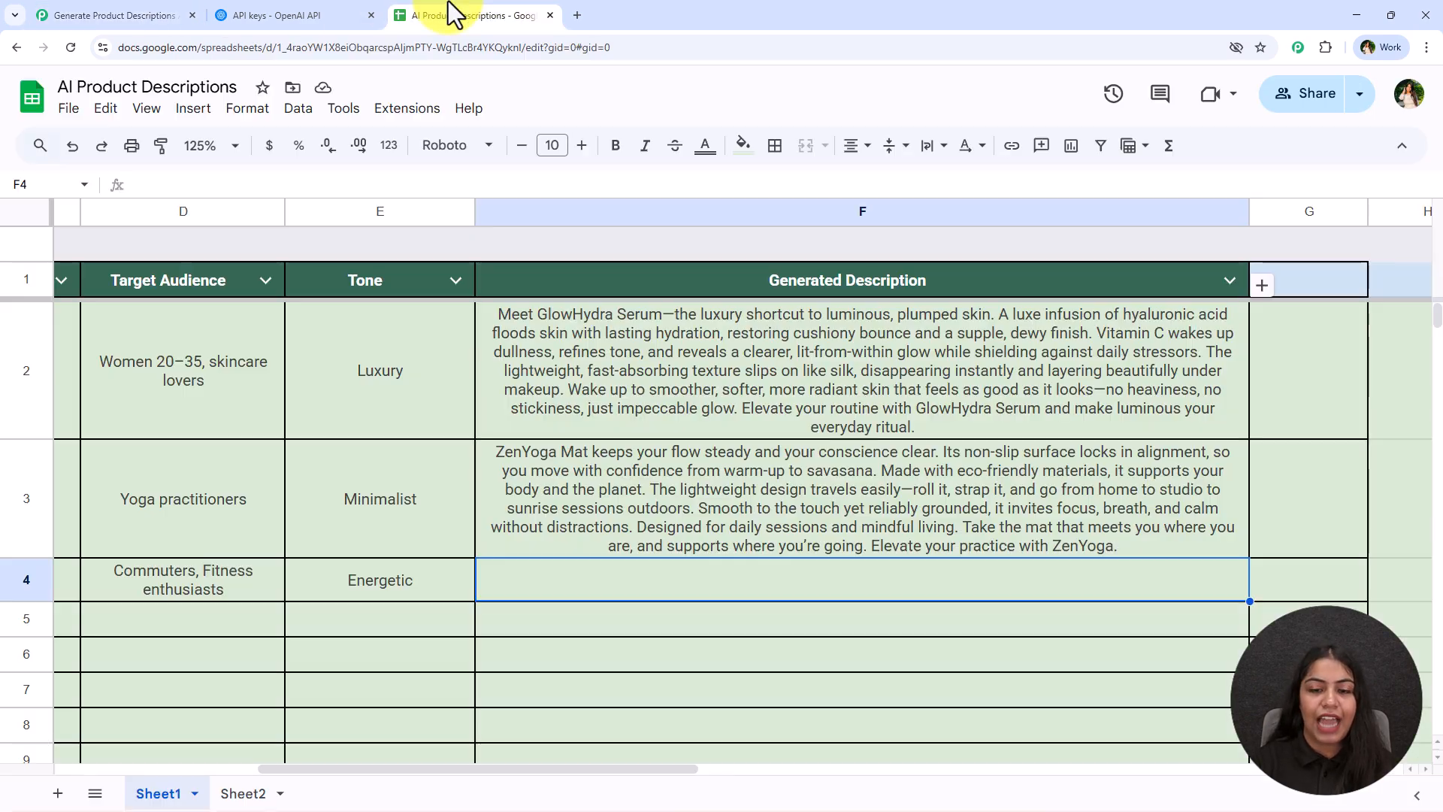
scroll(519, 521, "down", 3)
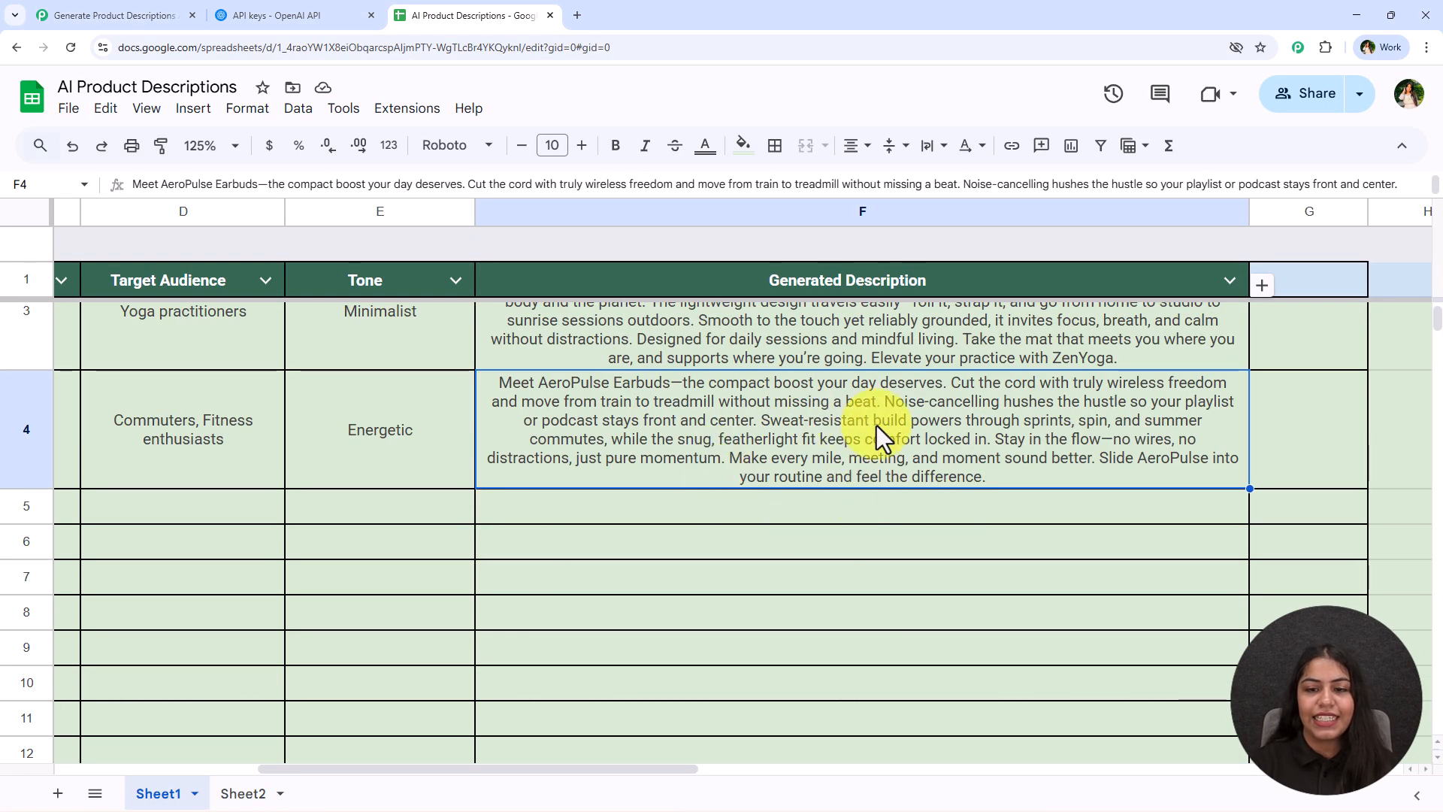
left_click_drag(679, 769, 599, 715)
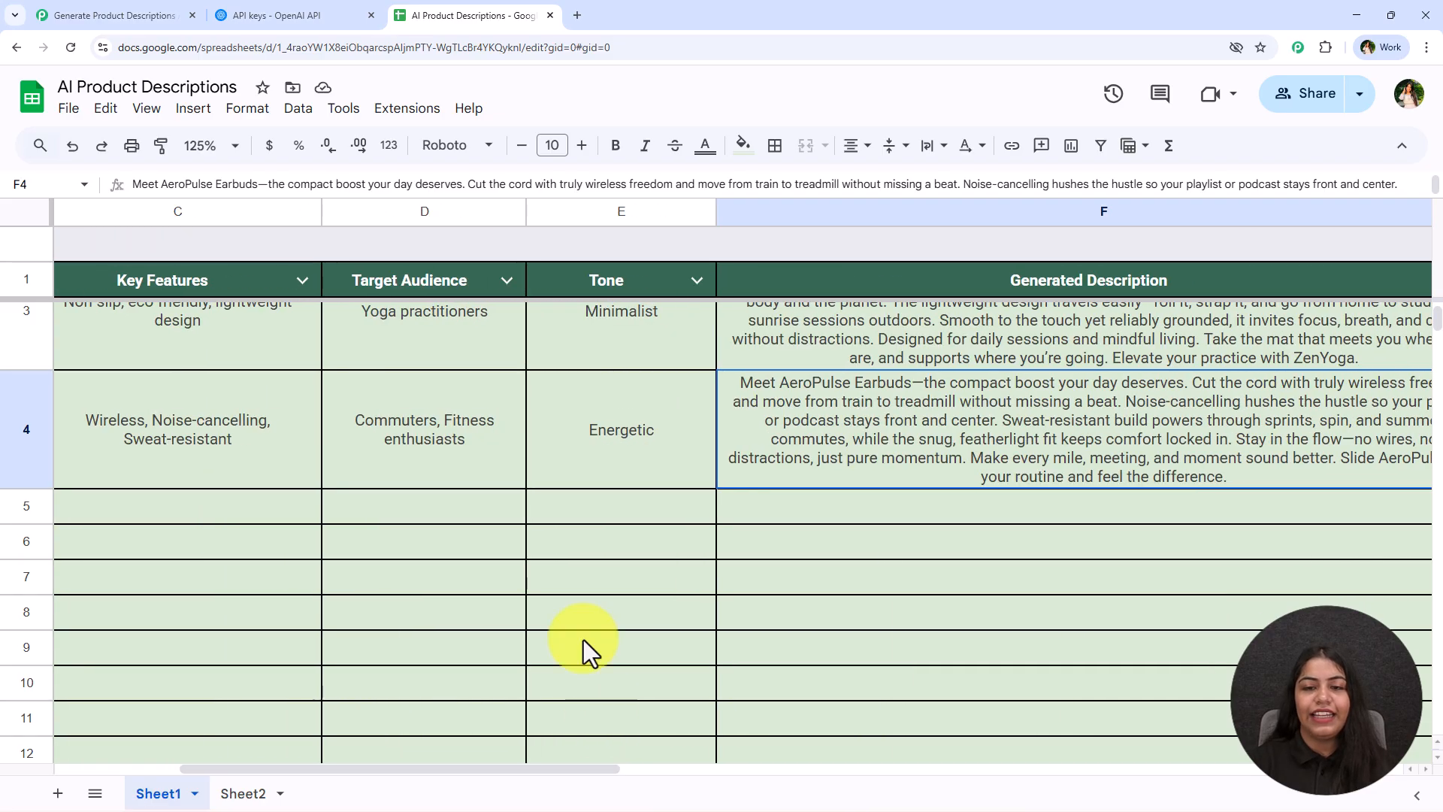
left_click(192, 13)
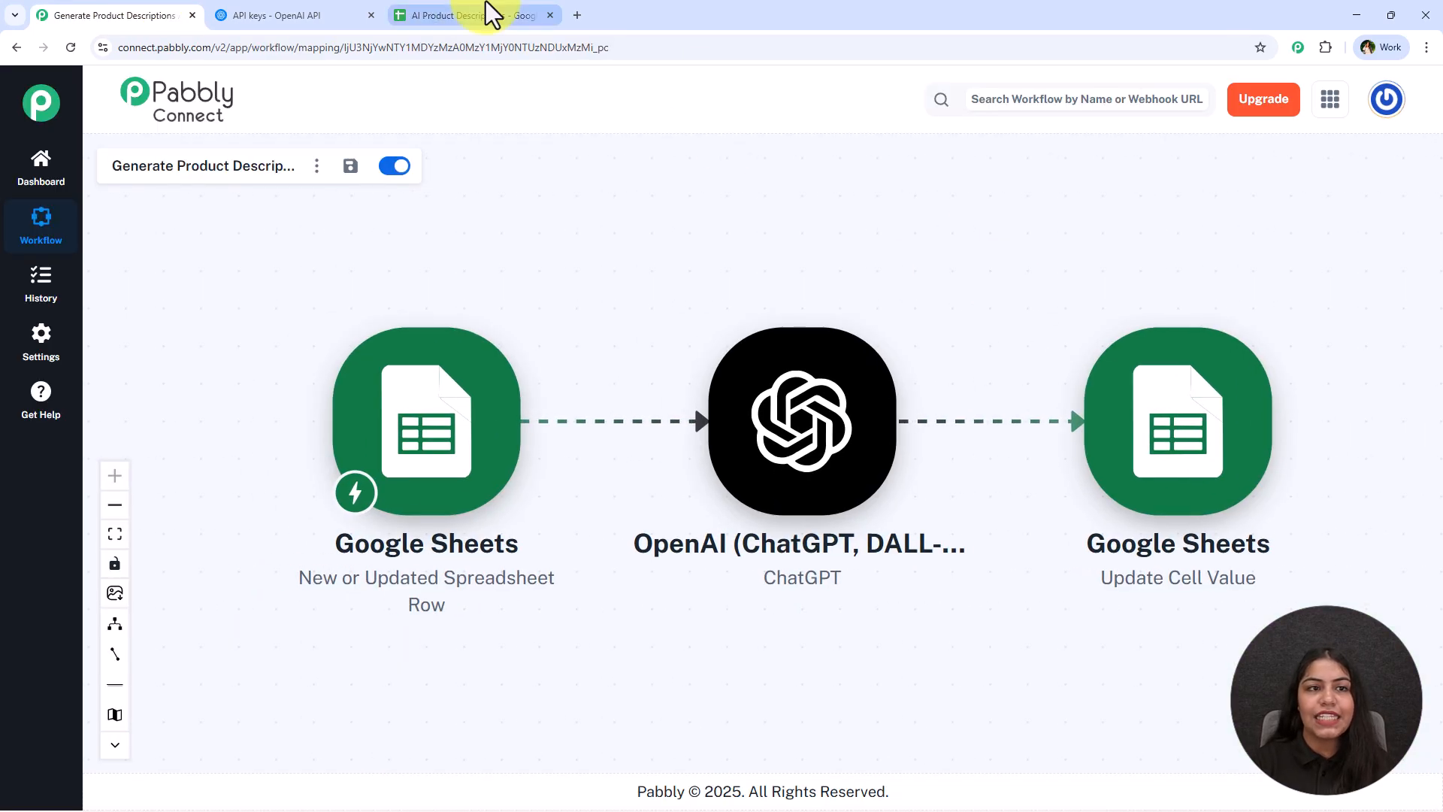
left_click(481, 13)
left_click_drag(407, 764, 290, 764)
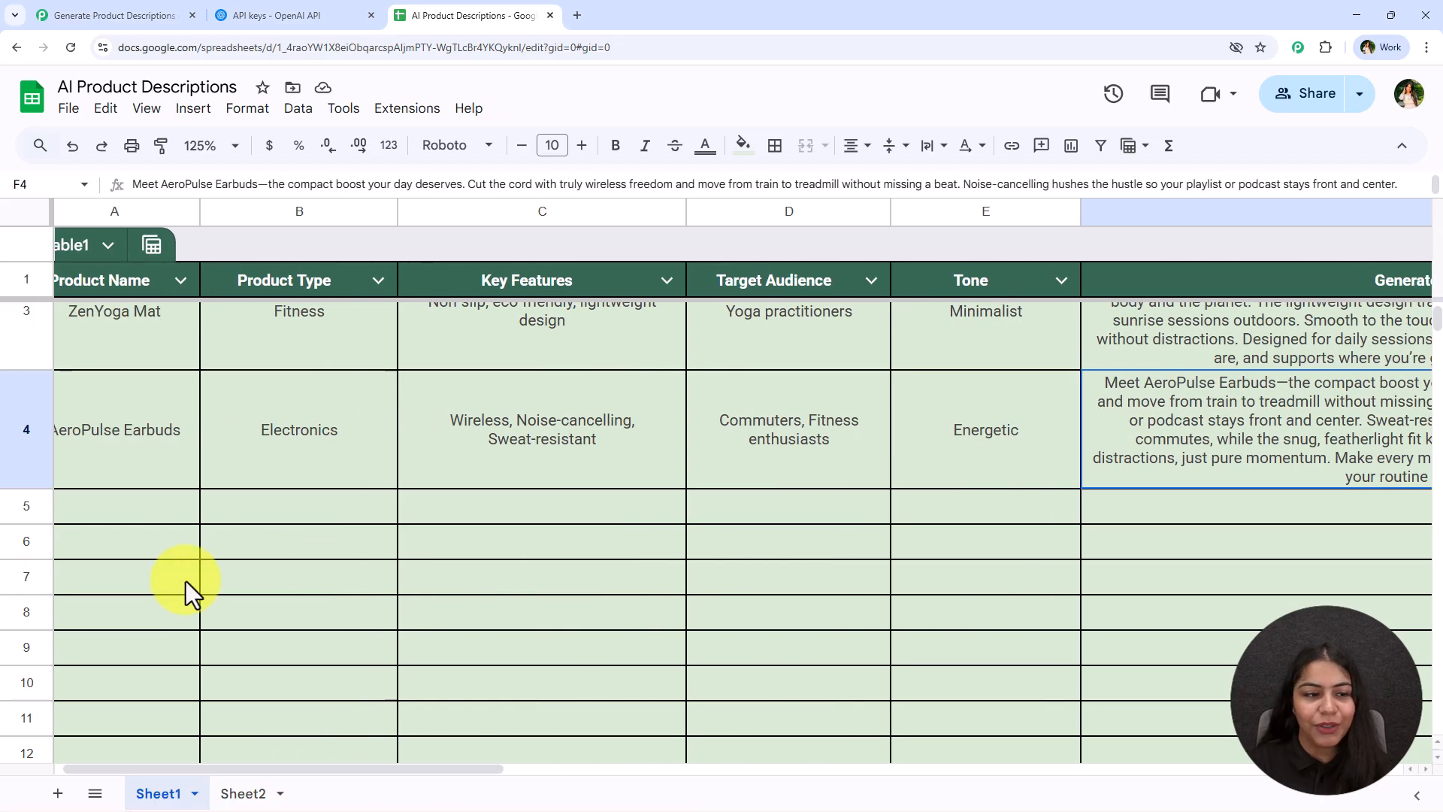
Narrow the Generated Description column again and return to the workflow
left_click_drag(128, 511, 938, 517)
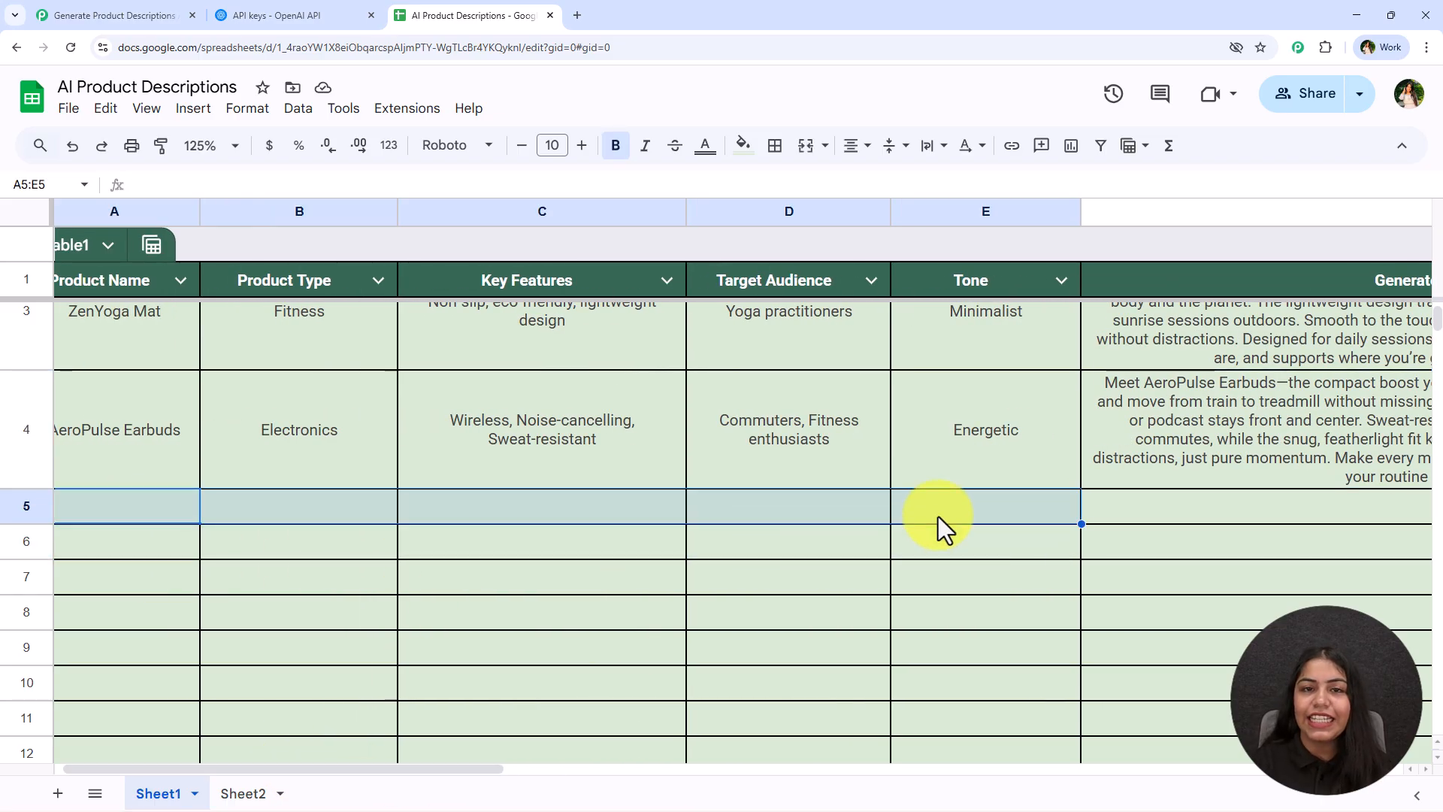
left_click(1346, 516)
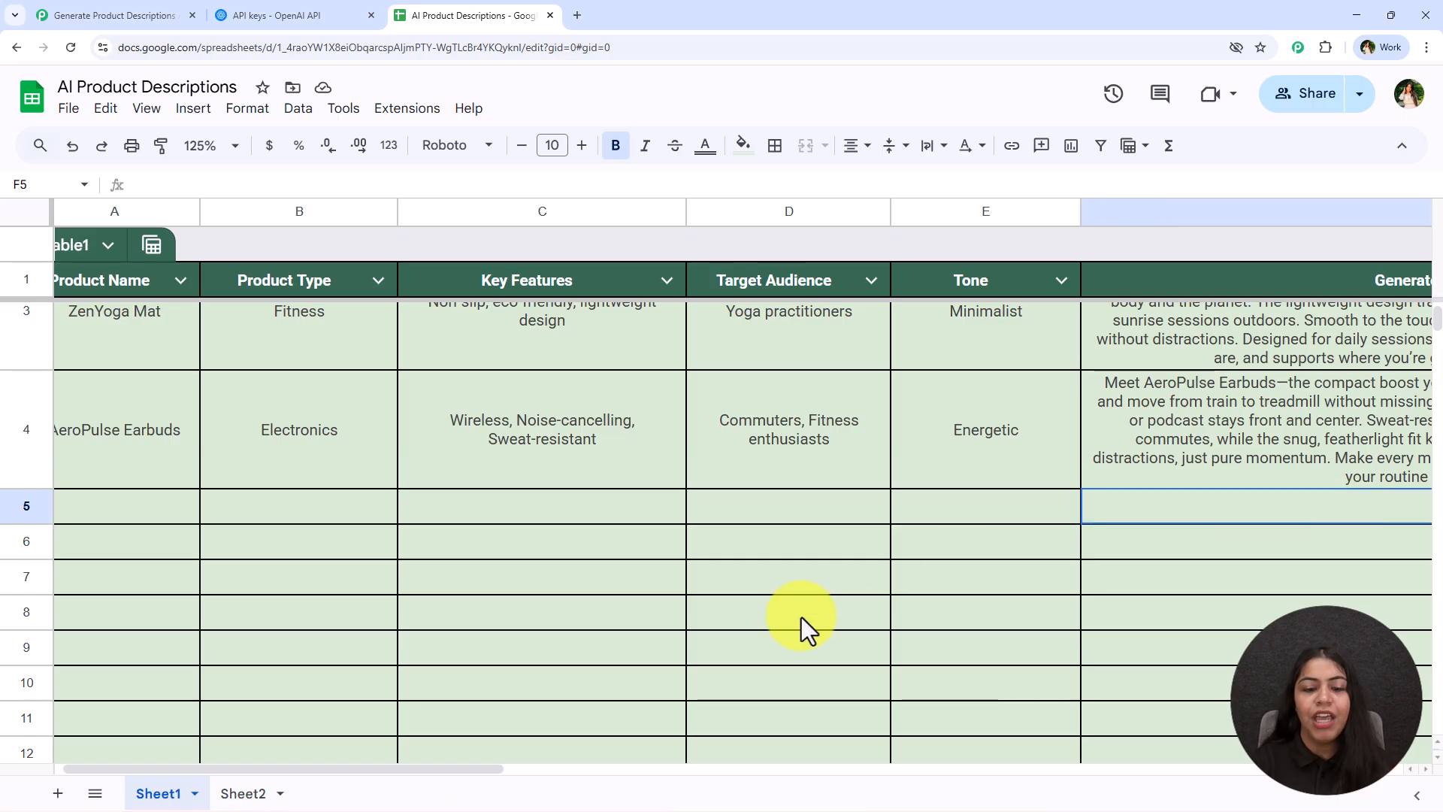
left_click_drag(496, 770, 780, 773)
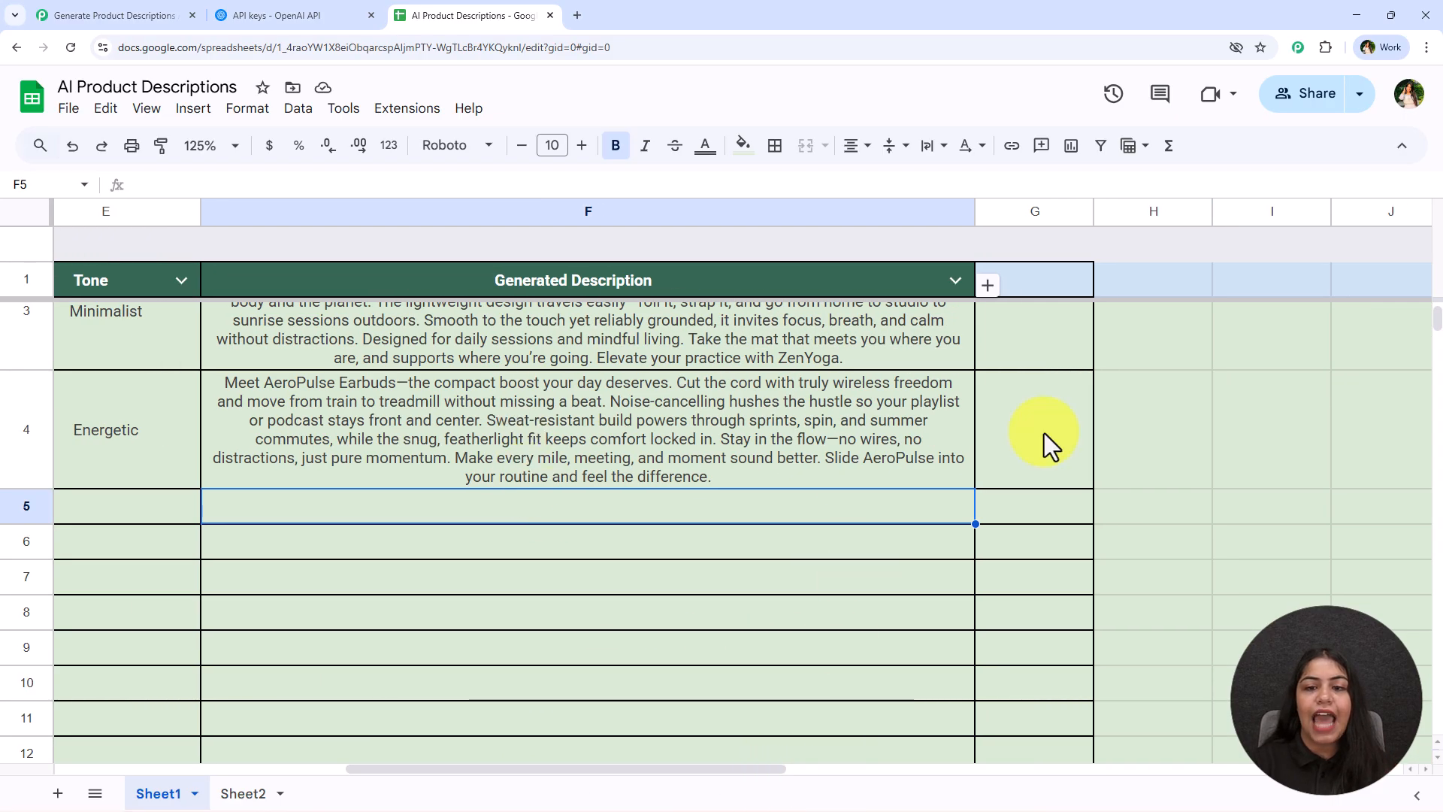
left_click_drag(975, 211, 806, 231)
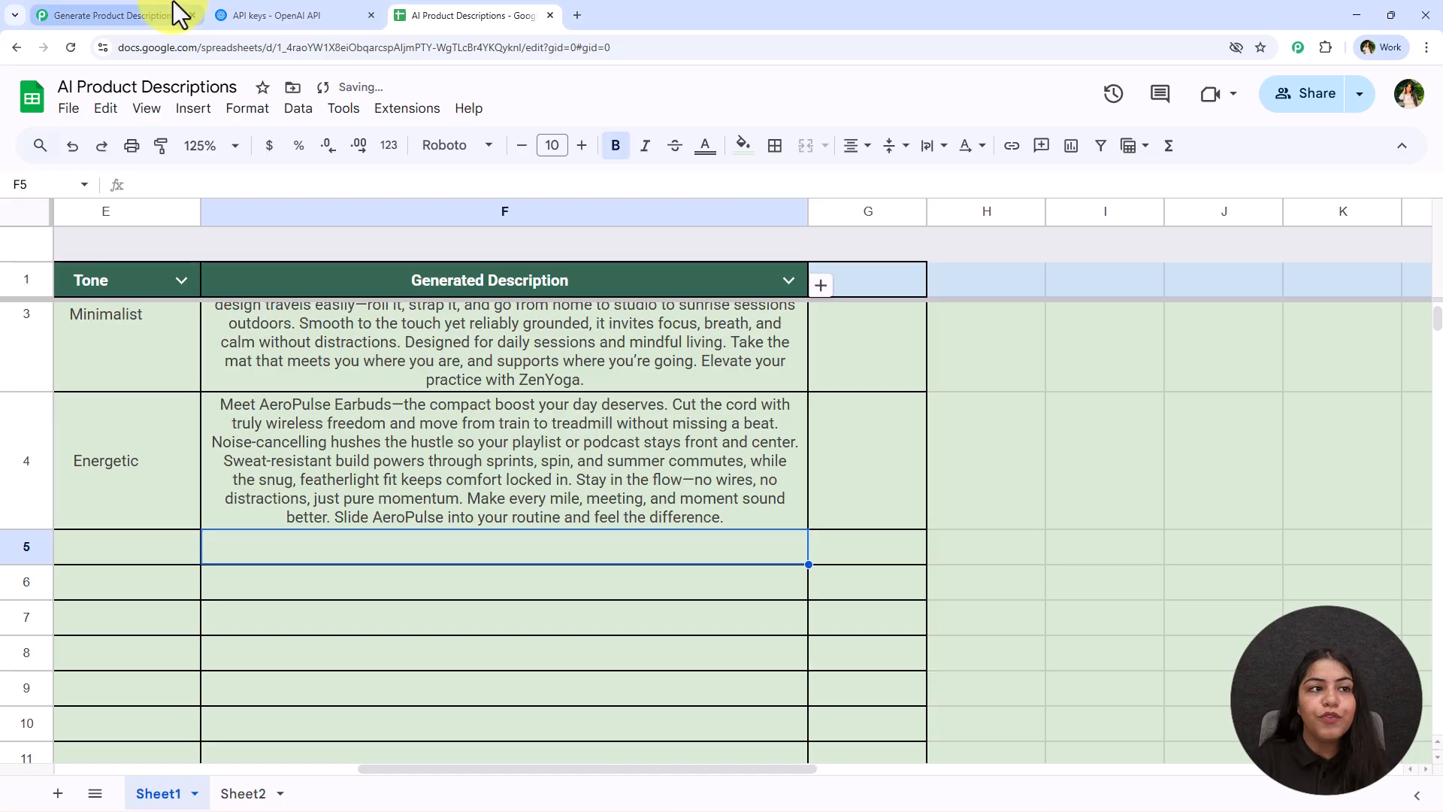
left_click(178, 13)
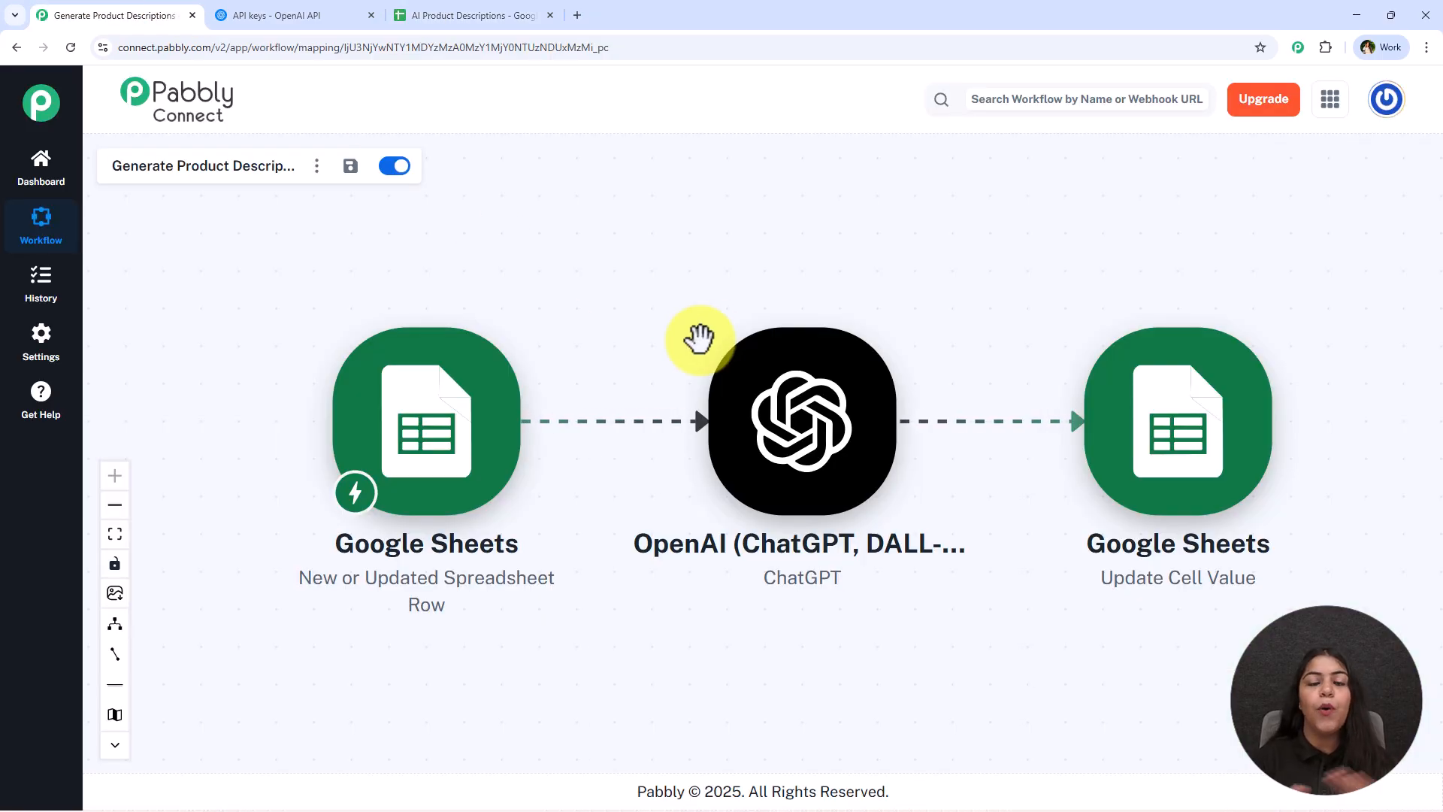